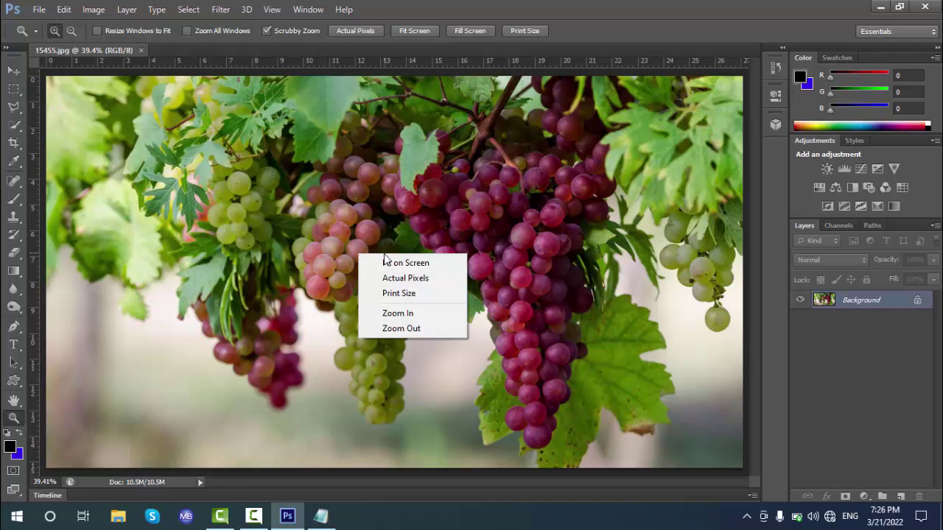
Select a rectangular area around the pink grape cluster with the Rectangular Marquee and copy it to a new layer.
click(388, 263)
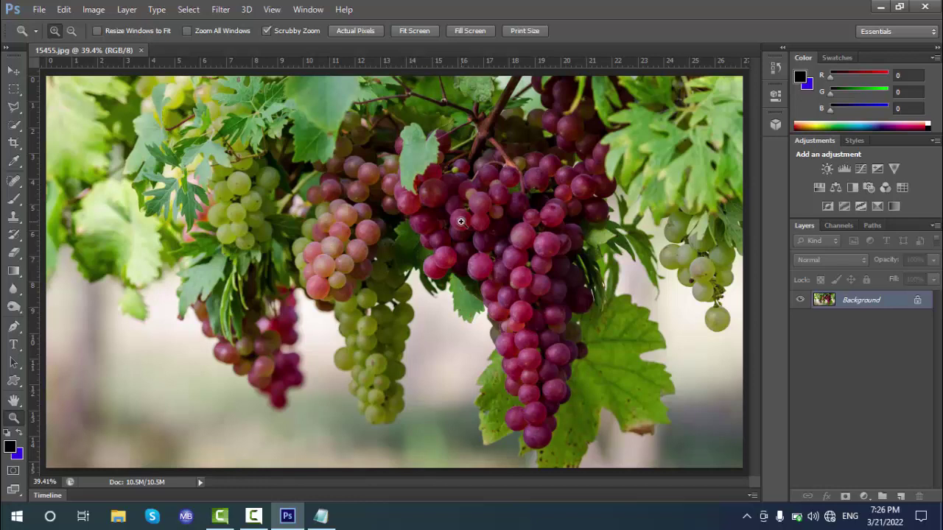
click(15, 88)
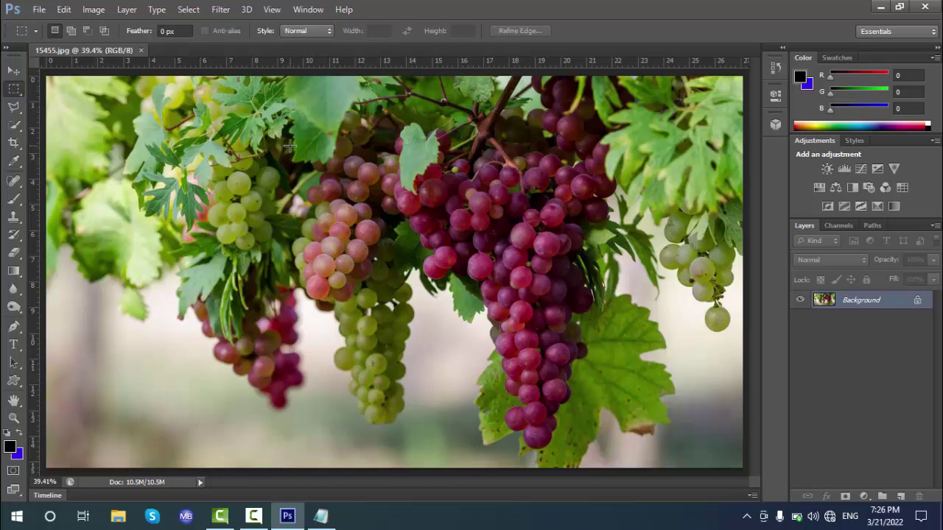
drag(289, 145, 411, 302)
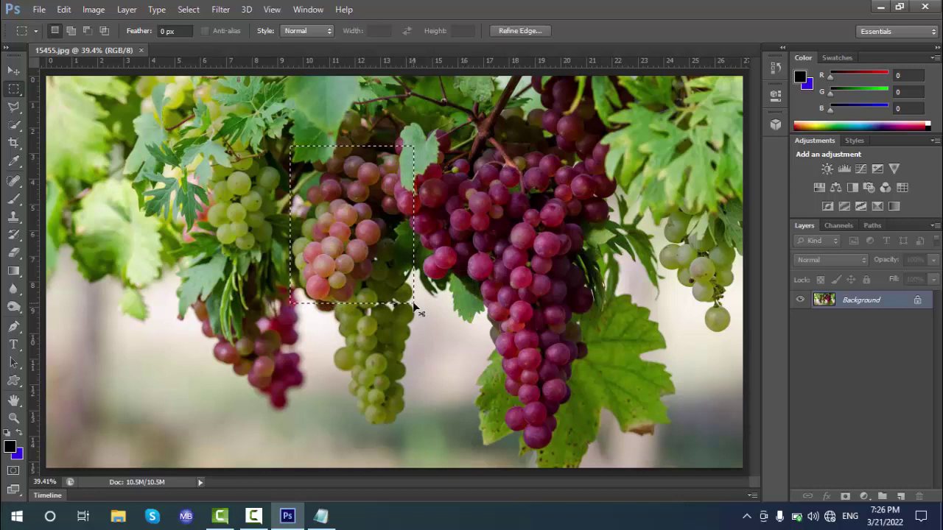
key(ctrl+j)
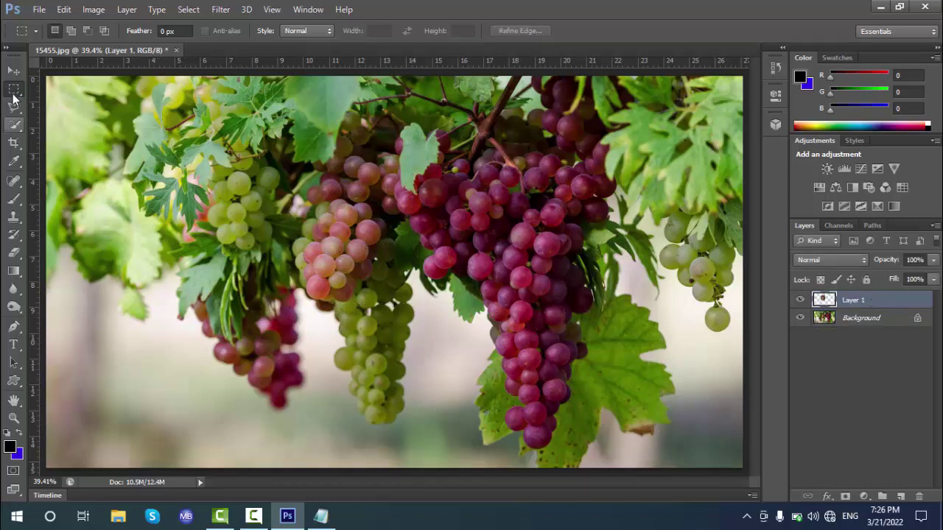
Select a rectangular area around the green grapes near the photo's right edge and copy it from the Background to a new layer.
drag(621, 175, 752, 339)
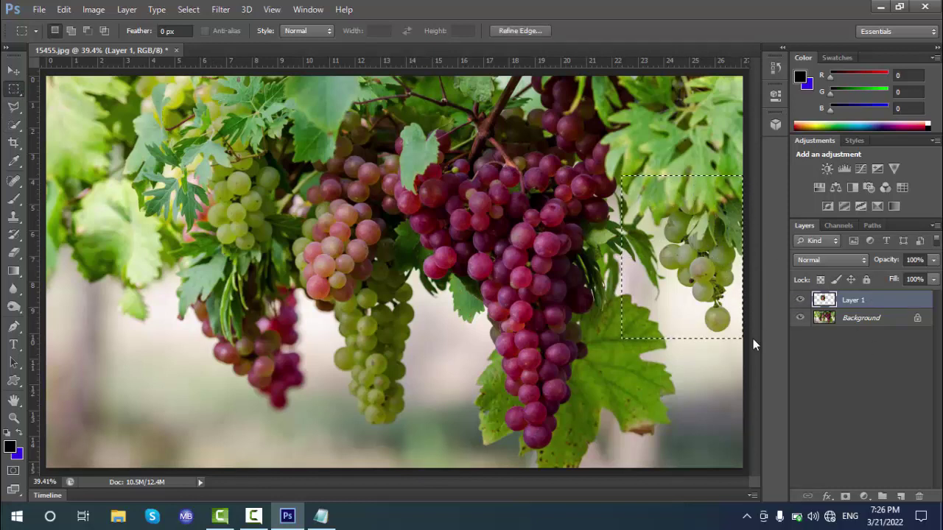
key(ctrl+c)
key(Return)
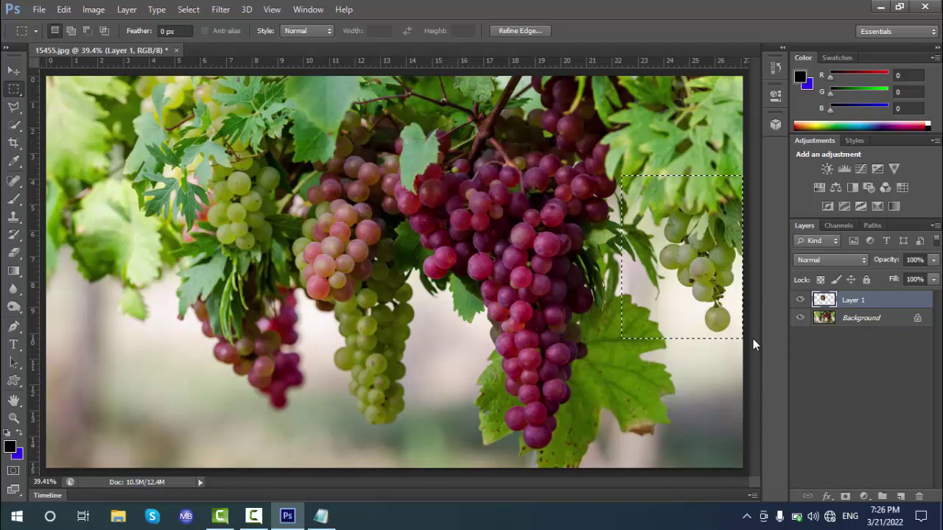
click(855, 321)
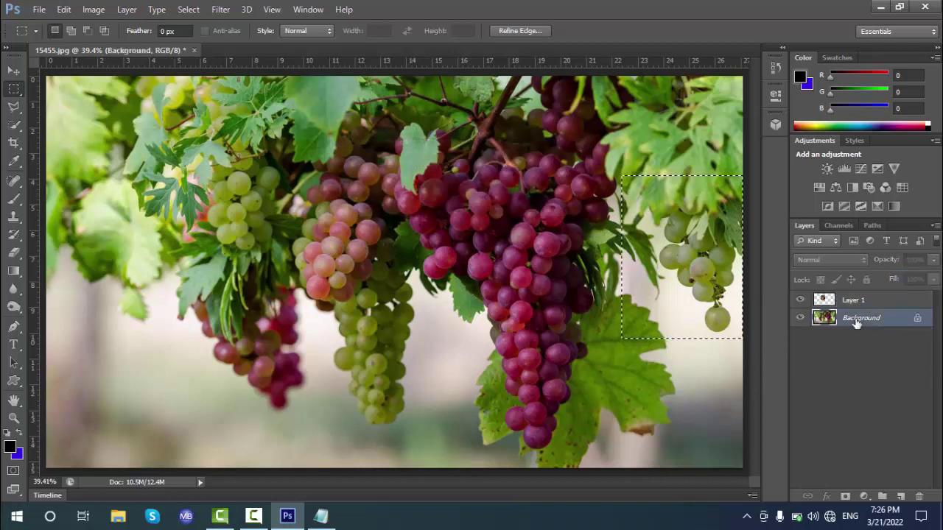
key(ctrl+j)
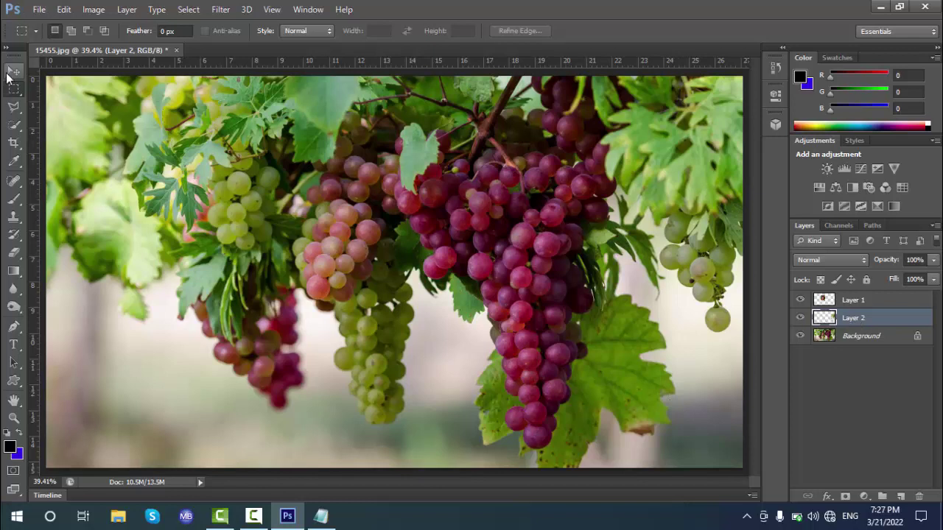
Move the copied pink grape piece to the lower-left area of the photo.
key(v)
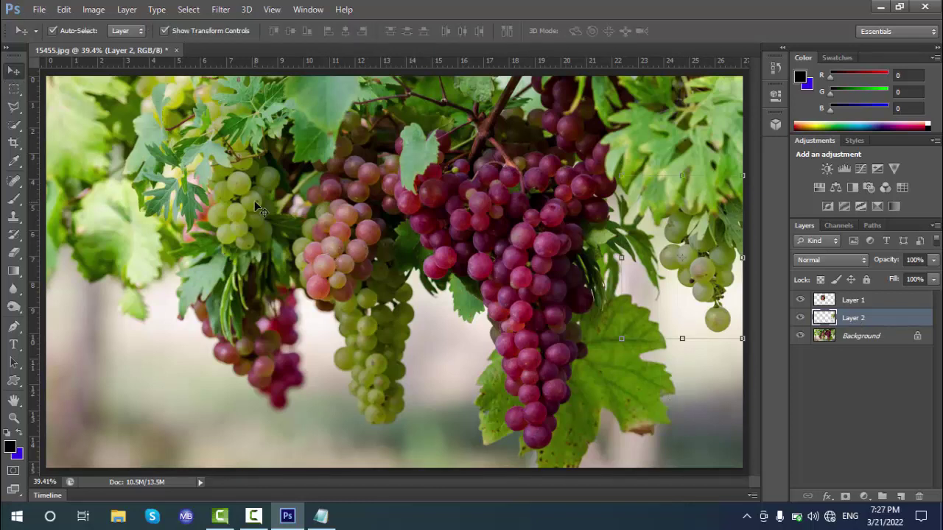
drag(356, 218, 361, 248)
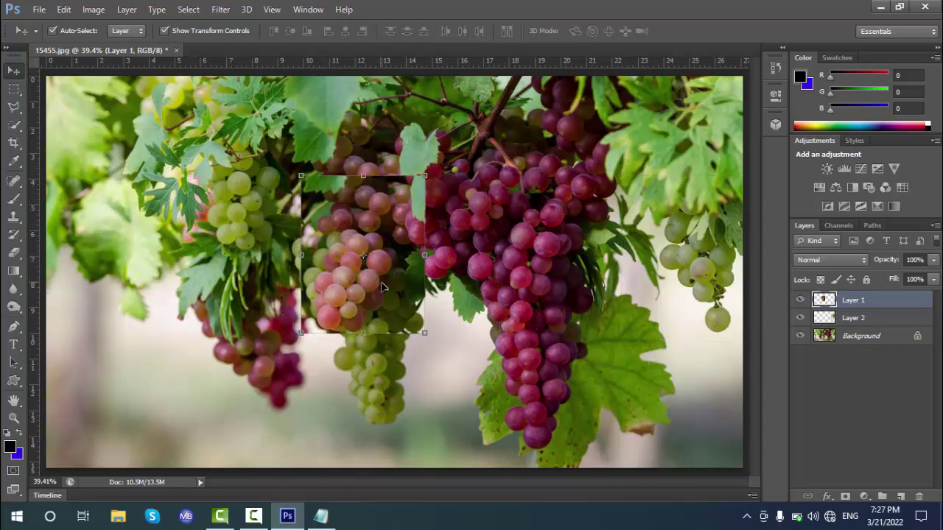
drag(382, 287, 147, 384)
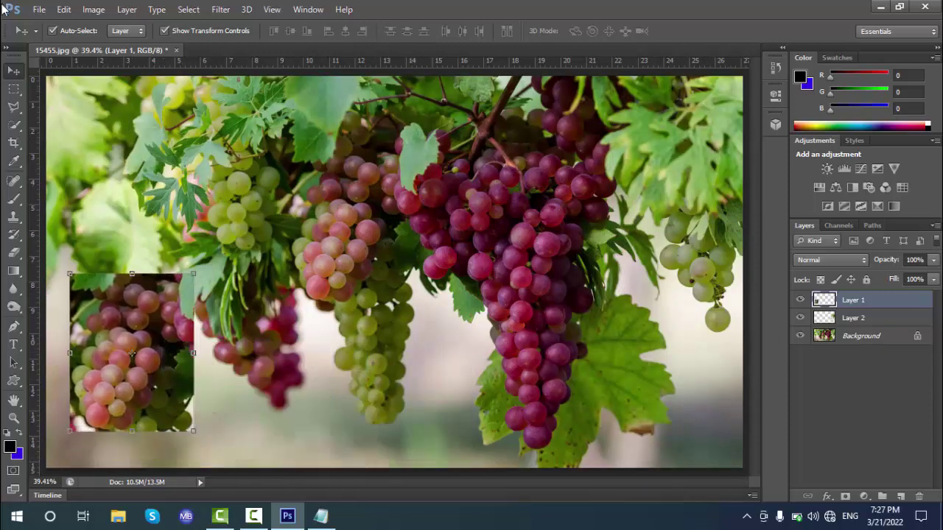
click(39, 9)
click(45, 23)
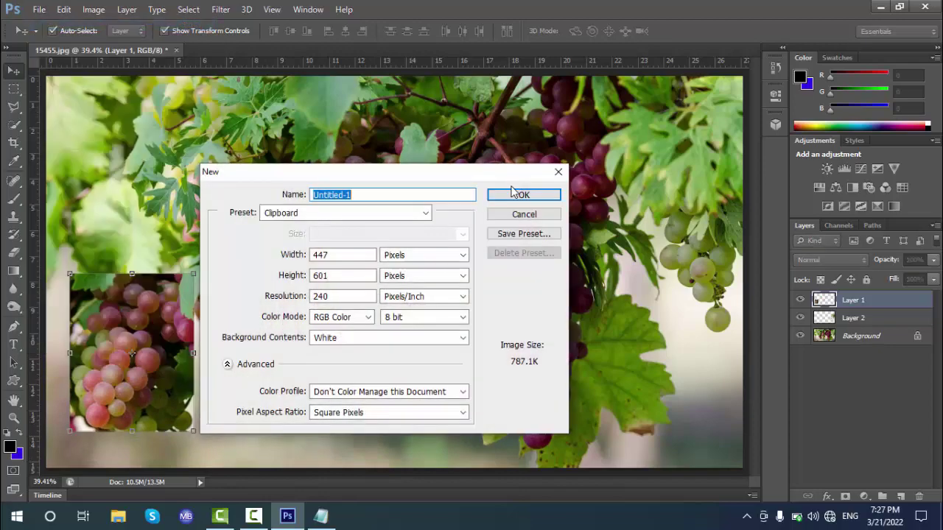
click(515, 193)
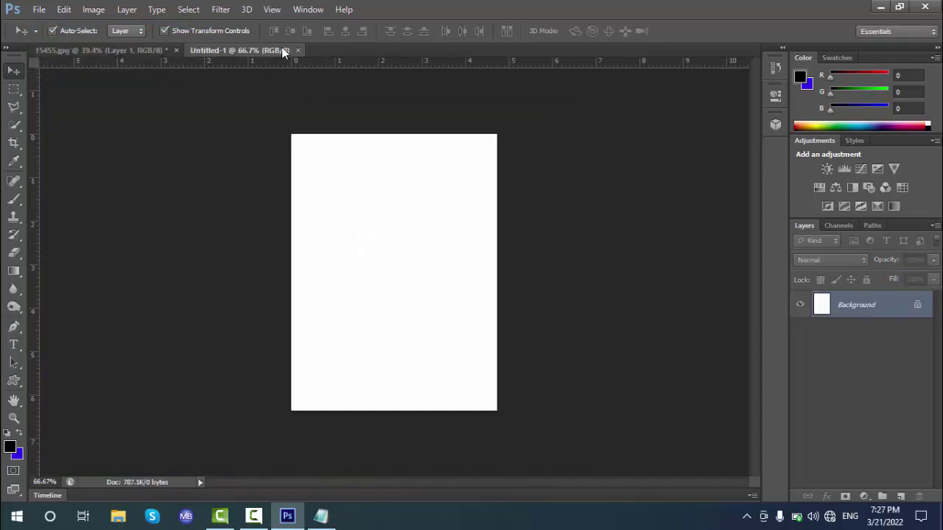
click(295, 50)
Create a new document with the Default Photoshop Size preset and fit it on screen.
click(39, 9)
click(44, 23)
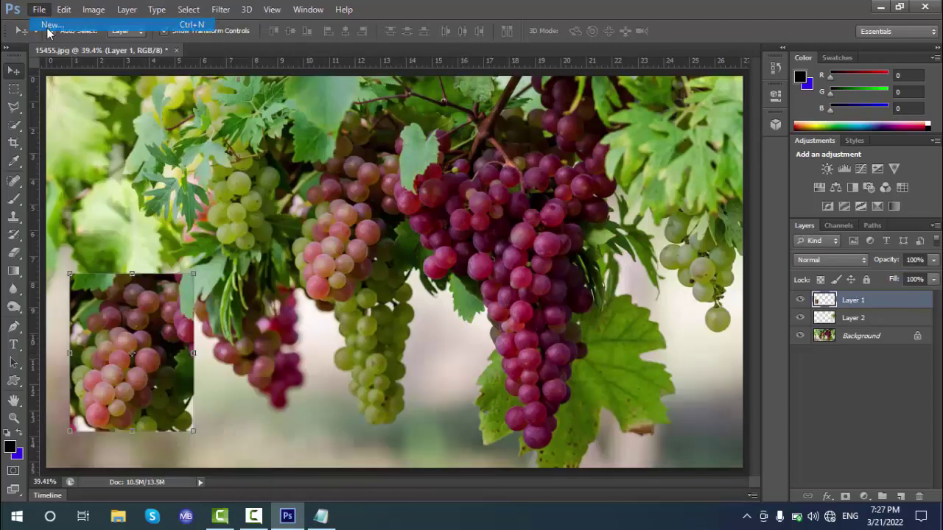
click(404, 214)
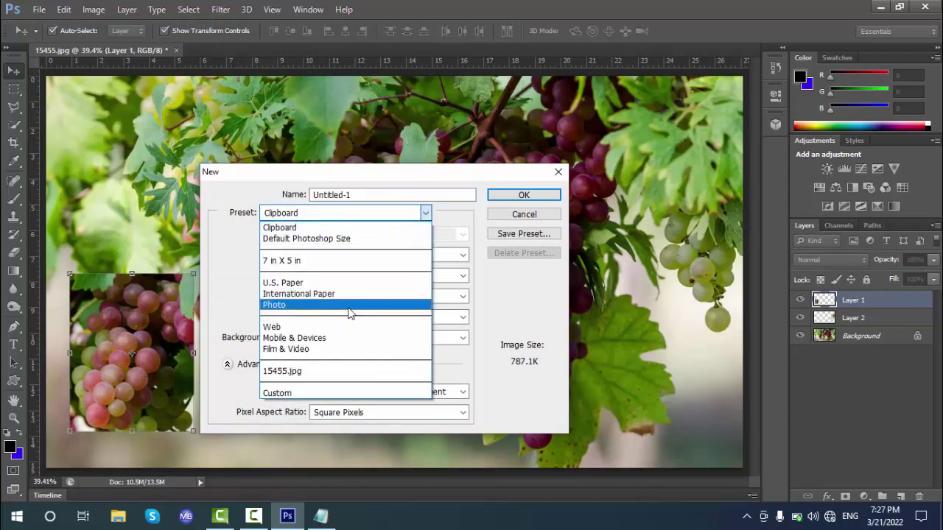
click(349, 306)
click(426, 213)
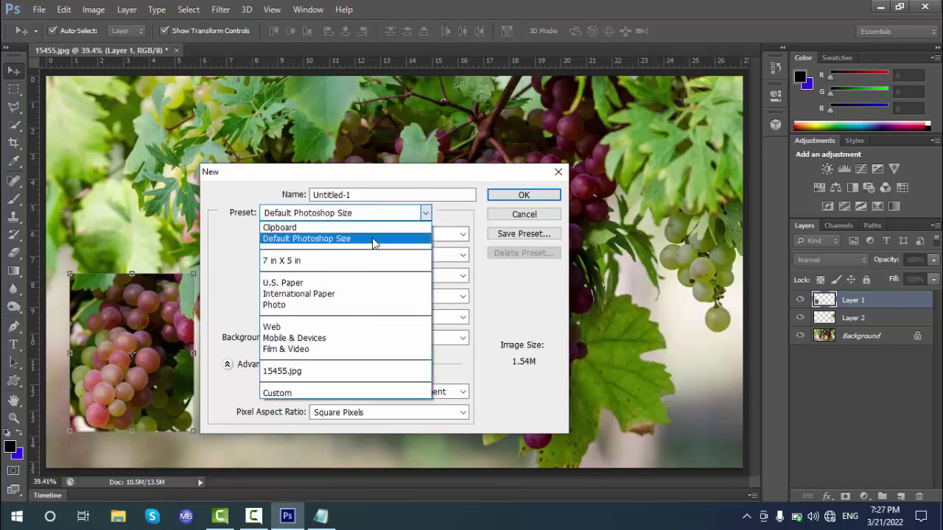
click(375, 238)
click(518, 195)
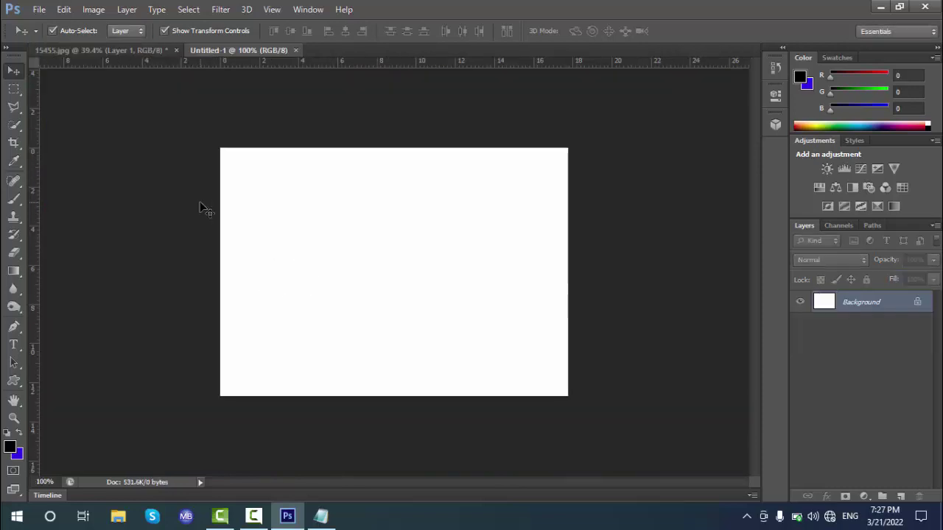
key(z)
right_click(362, 358)
click(380, 364)
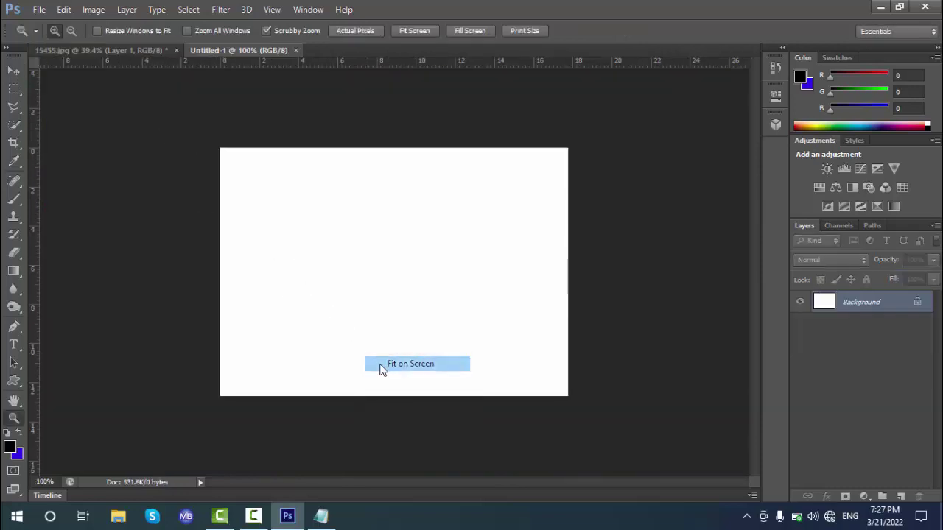
Copy the pink grape piece from 15455.jpg into Untitled-1 with the Move tool and place it near the canvas centre.
click(135, 50)
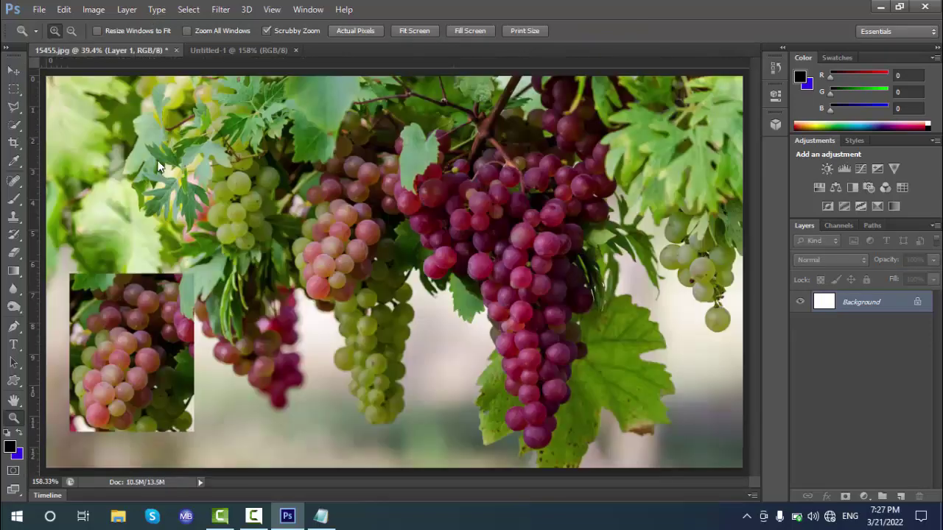
click(164, 359)
right_click(152, 361)
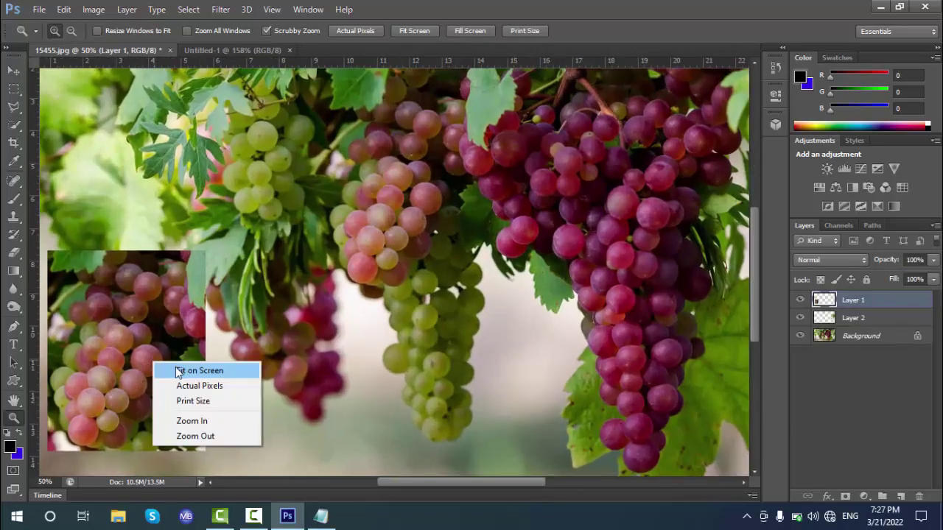
click(179, 370)
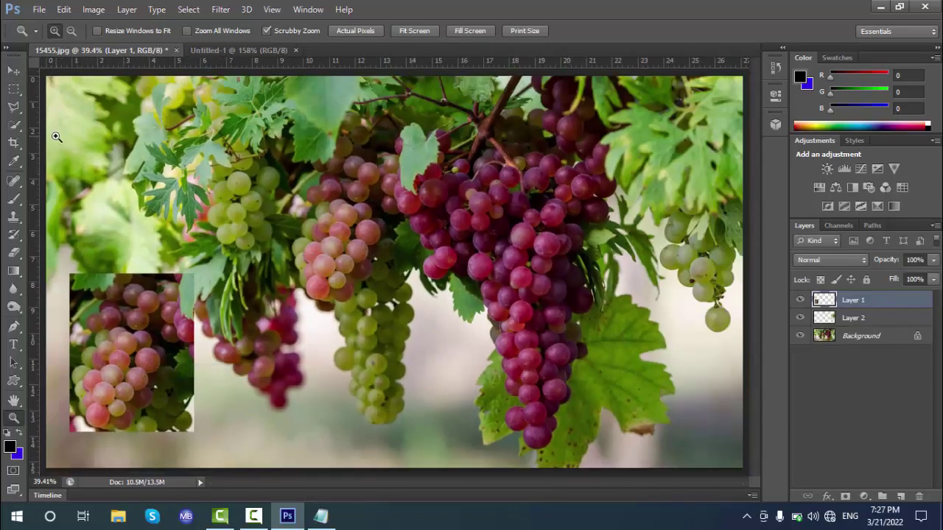
key(v)
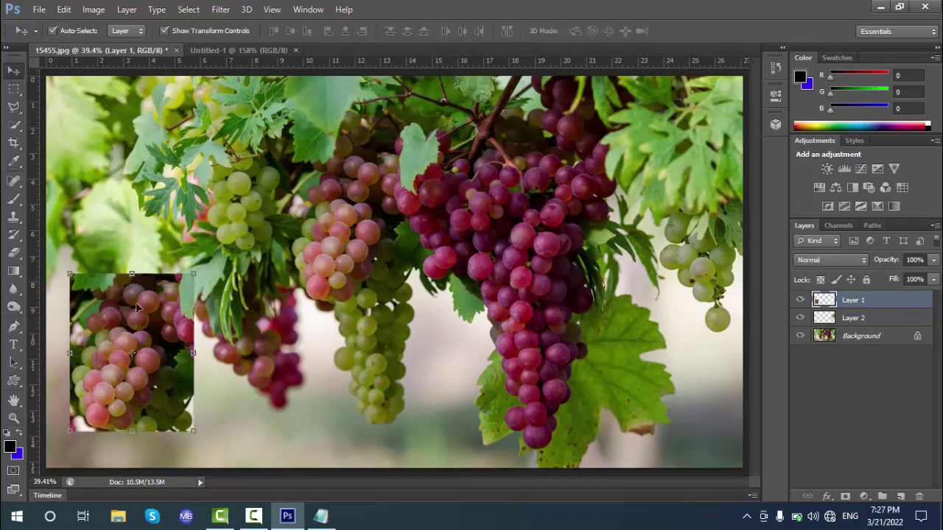
drag(147, 335, 309, 286)
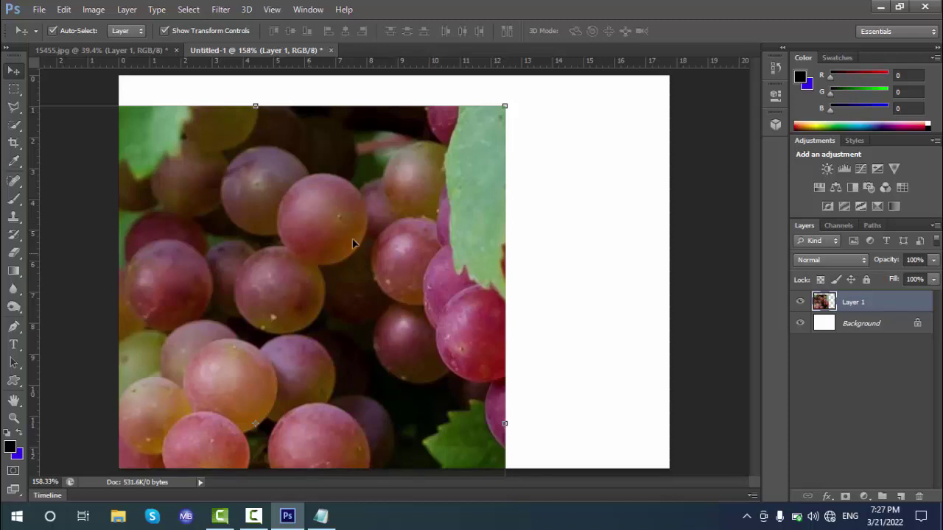
drag(353, 243, 494, 267)
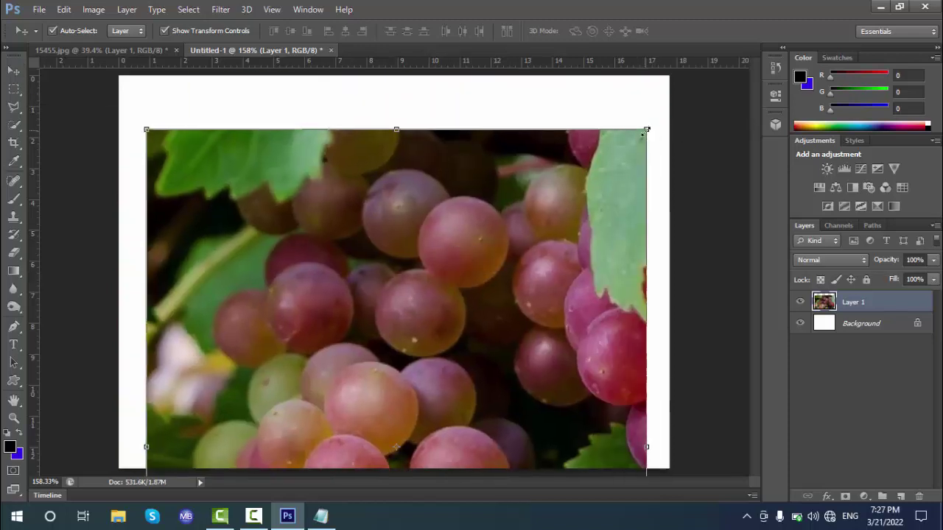
Scale the pasted grape piece to about 42% so it fits within the canvas, and deselect it.
click(646, 130)
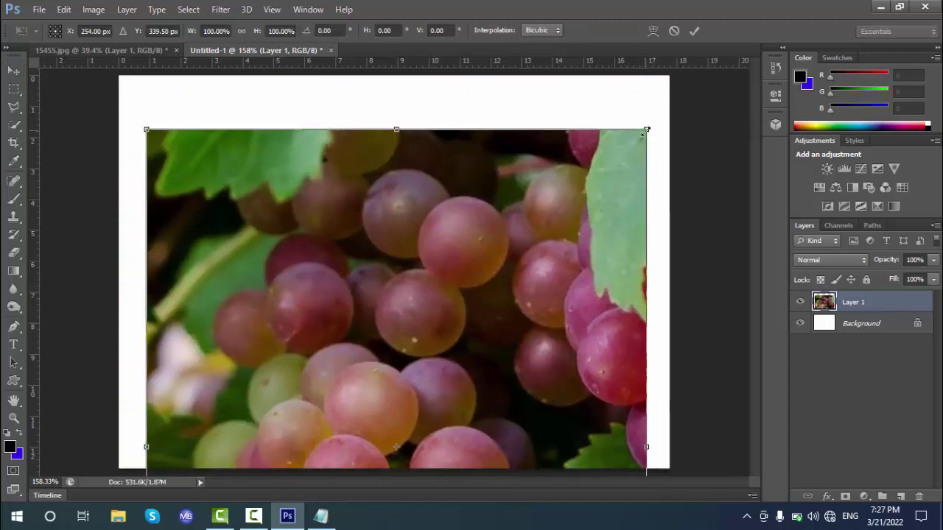
drag(646, 130, 543, 177)
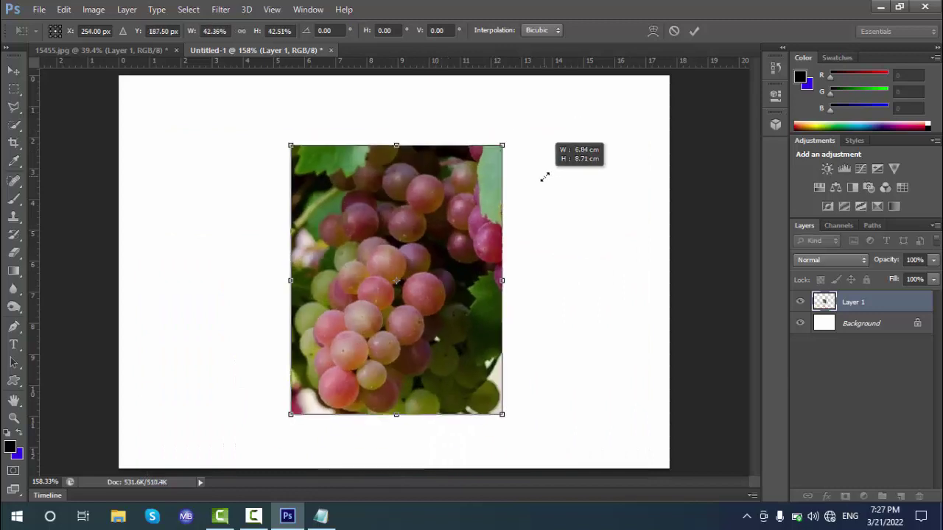
key(Return)
click(275, 265)
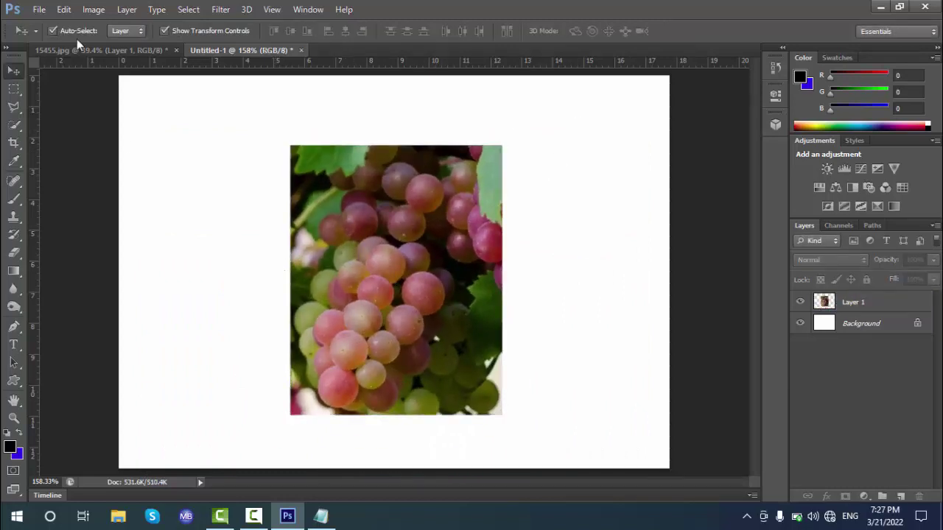
In 15455.jpg, move the green grape piece to the photo's lower-left area and the pink grape piece beside it.
click(105, 51)
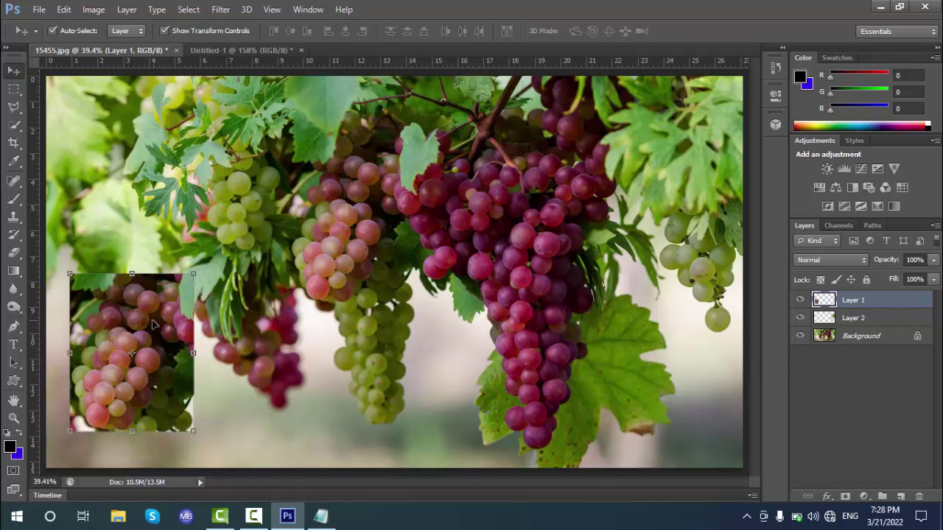
drag(130, 324, 158, 322)
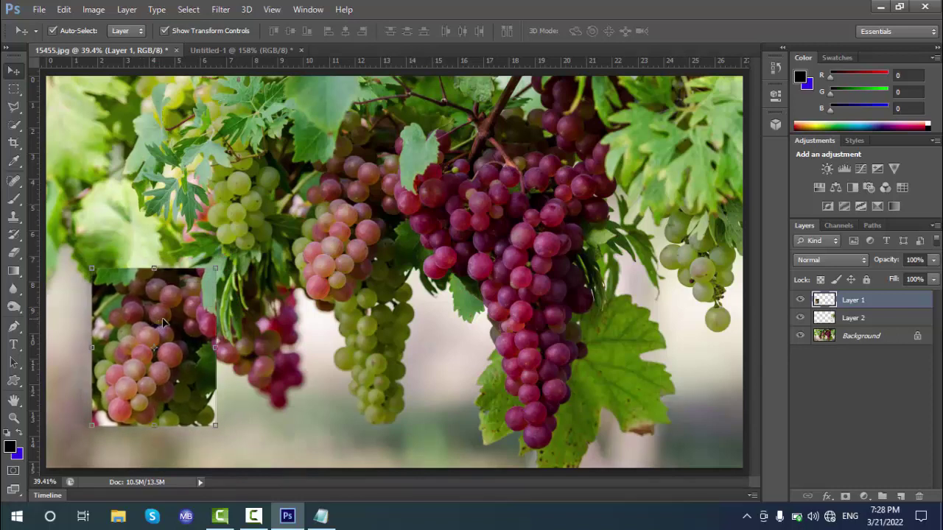
drag(165, 322, 249, 229)
drag(711, 254, 132, 337)
drag(243, 269, 317, 338)
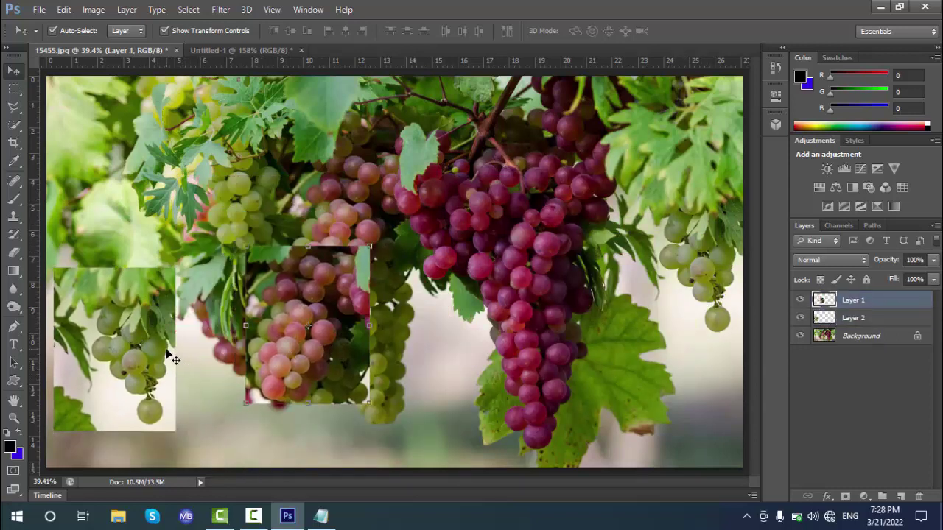
drag(173, 357, 202, 358)
Hide the Background layer and arrange the green and pink grape pieces in the canvas's upper half, green on the left.
click(800, 336)
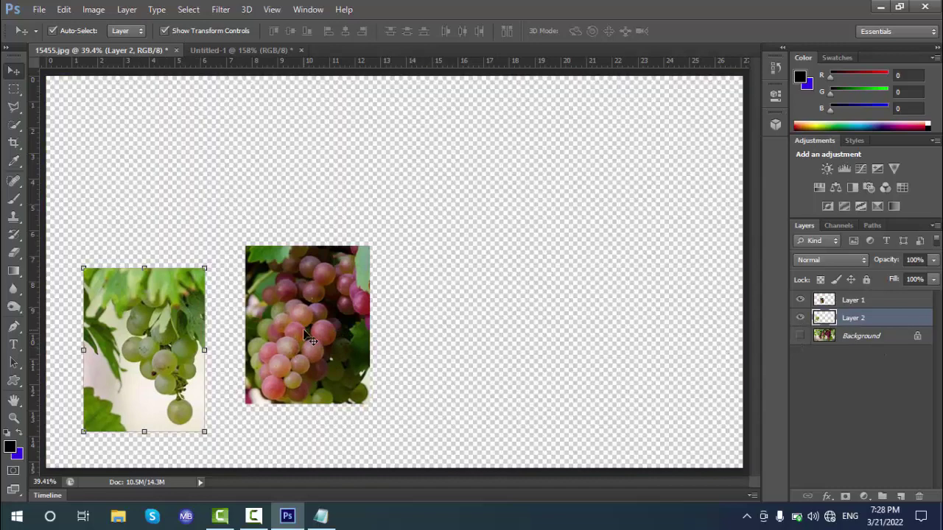
drag(305, 339, 617, 202)
drag(151, 366, 466, 201)
drag(622, 192, 622, 271)
drag(462, 185, 203, 267)
drag(559, 254, 505, 182)
drag(220, 250, 313, 180)
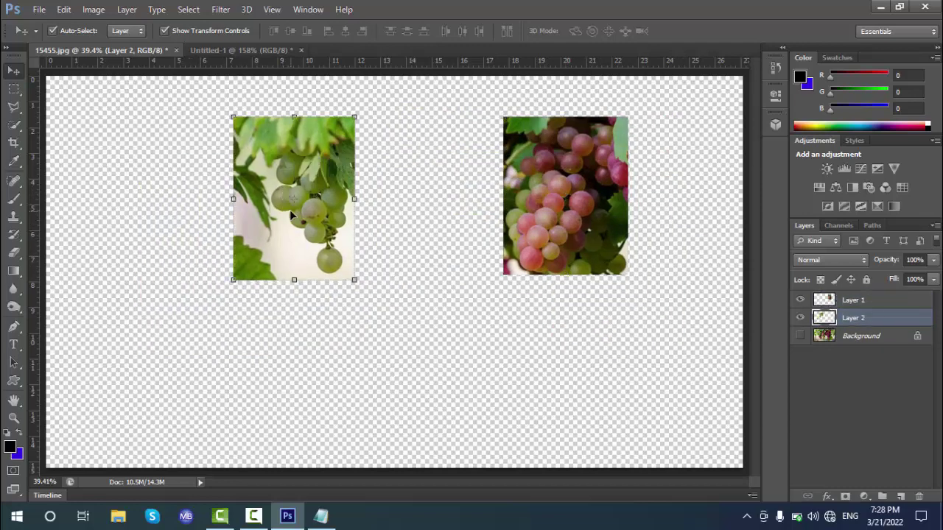
click(431, 309)
Switch to the Notepad class notes and add an indented "Functions" line below the Select /Move Tool entry.
click(321, 514)
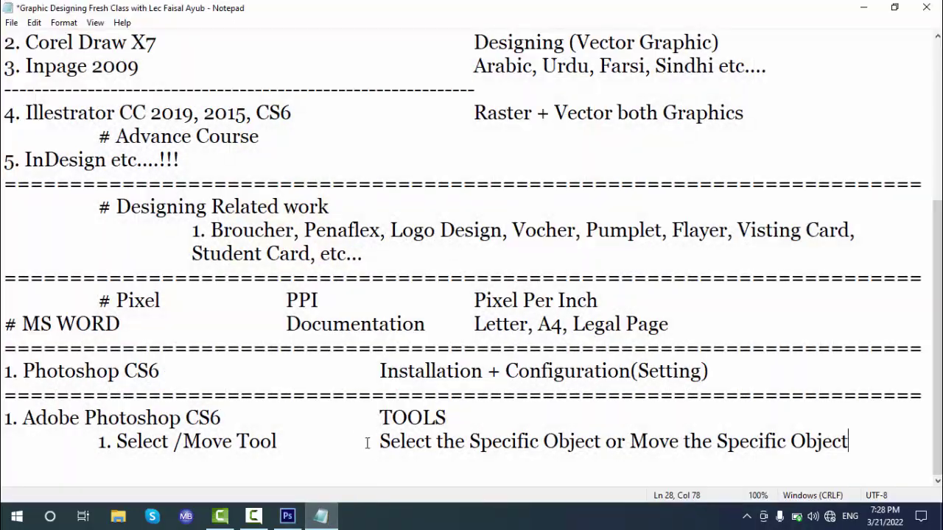
key(Return)
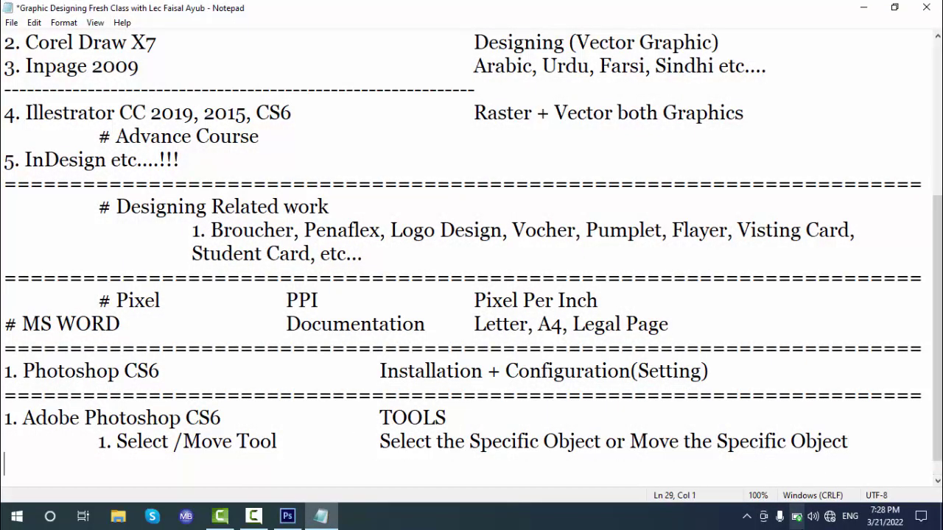
key(Tab)
key(Tab)
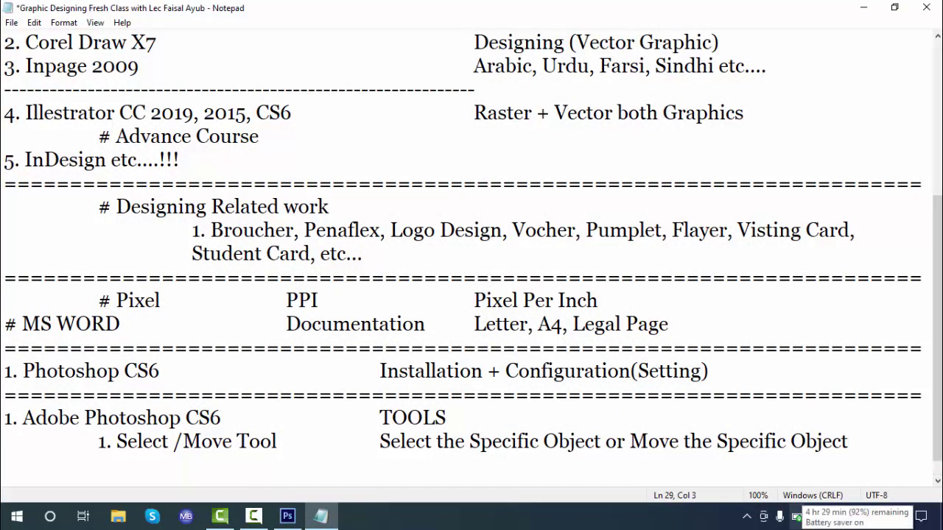
text(Functions)
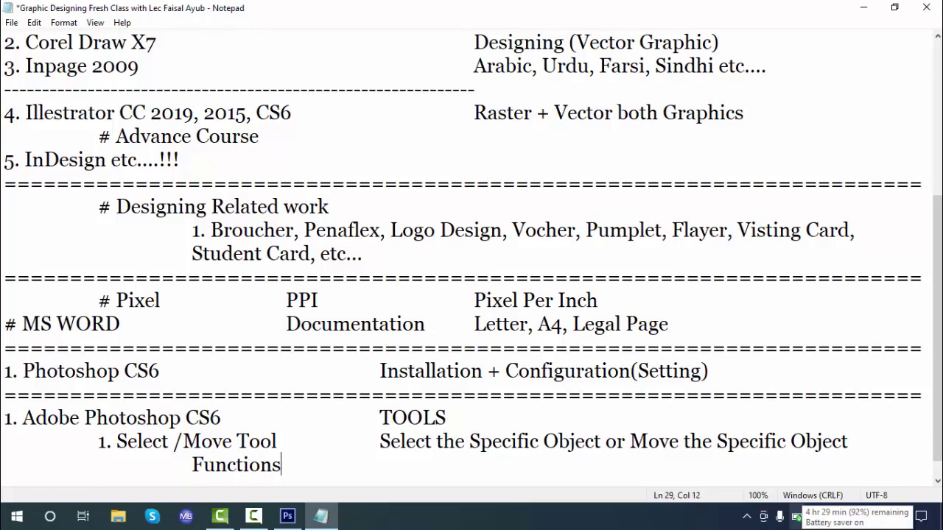
Below "Functions", add the line "1. Select the Specific Objeccts or Group Objects", save the notes, and highlight the "Specific Objeccts" wording.
key(Return)
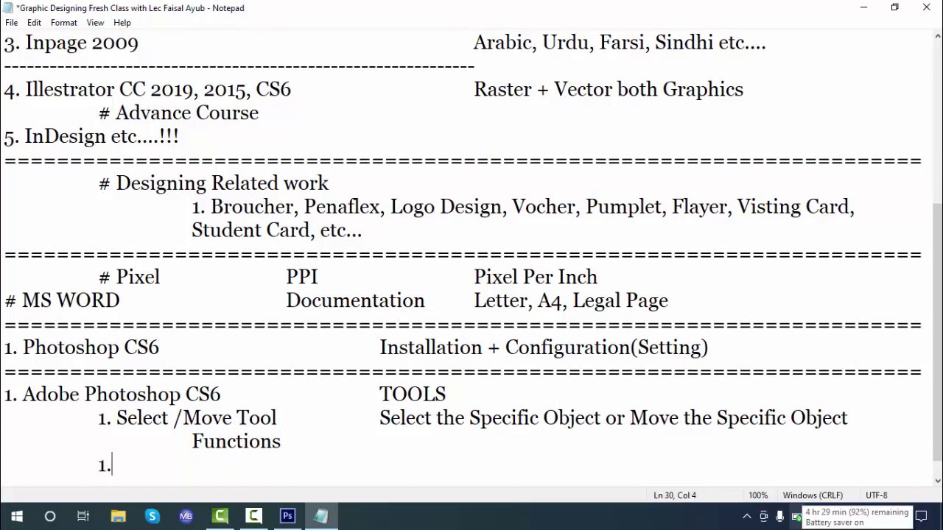
text(1. sele)
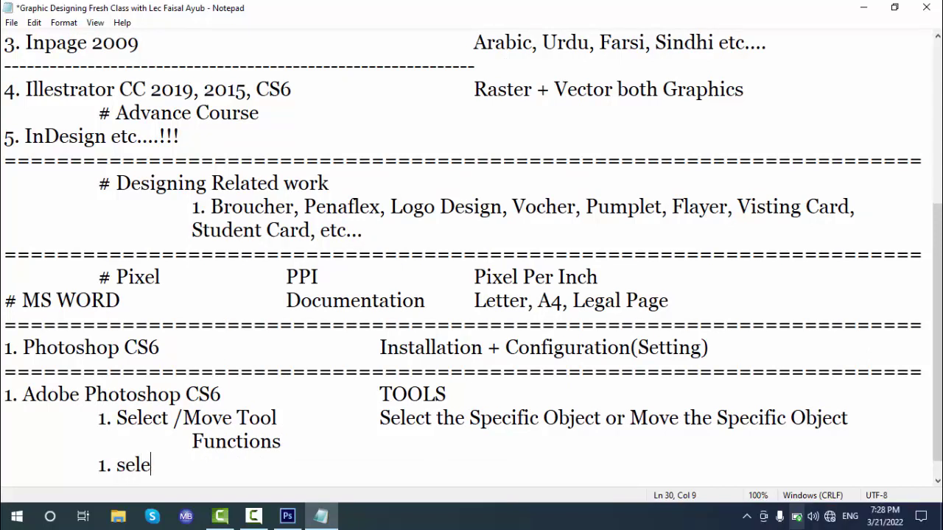
key(BackSpace)
key(BackSpace)
key(BackSpace)
key(BackSpace)
text(Select the j)
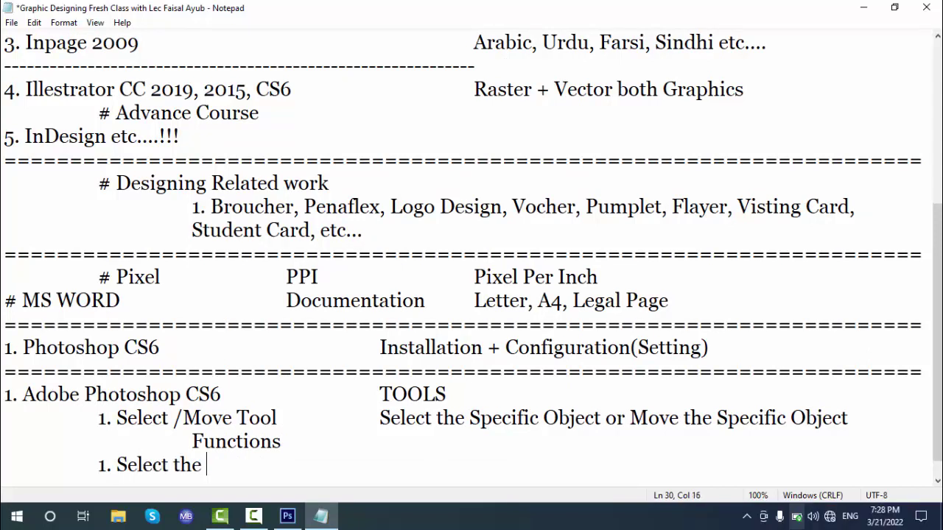
key(BackSpace)
text(bo)
key(BackSpace)
key(BackSpace)
text(OO)
key(BackSpace)
key(BackSpace)
text(Specific Objeccts)
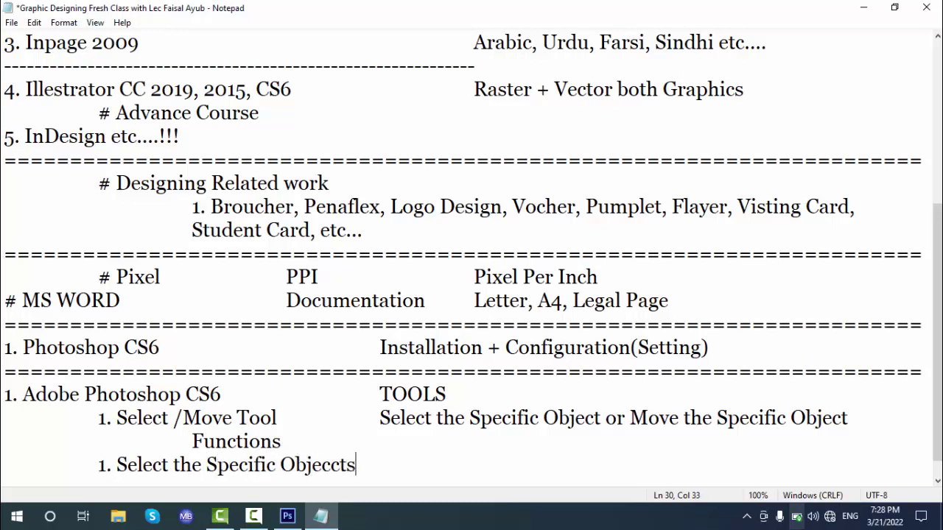
text( or Grou)
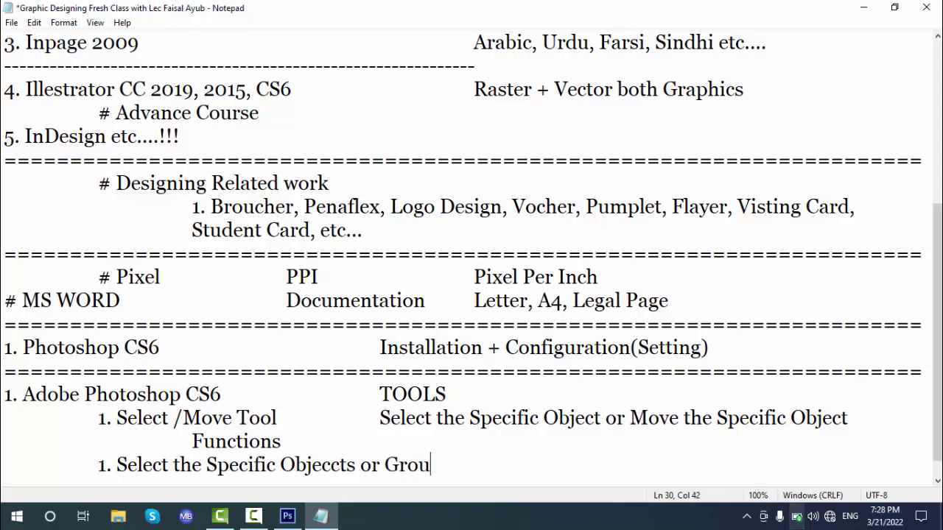
text(p Objects)
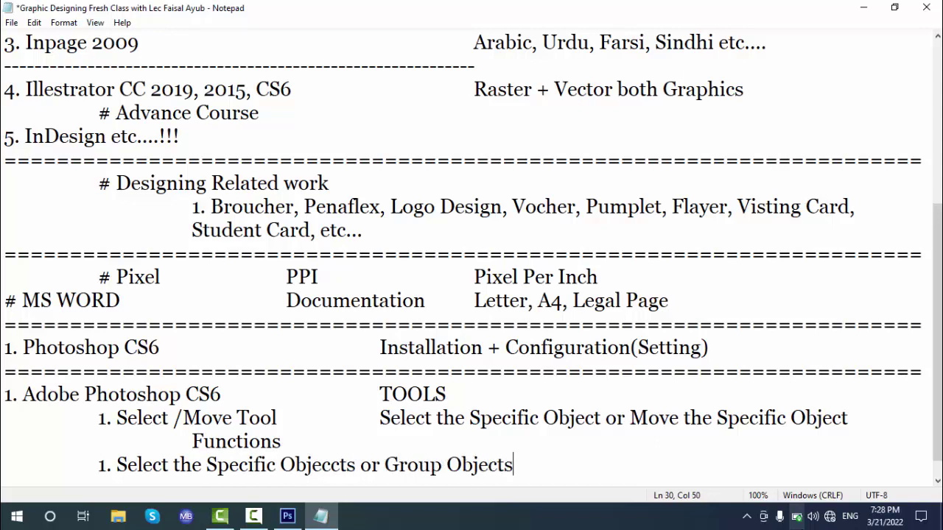
key(ctrl+s)
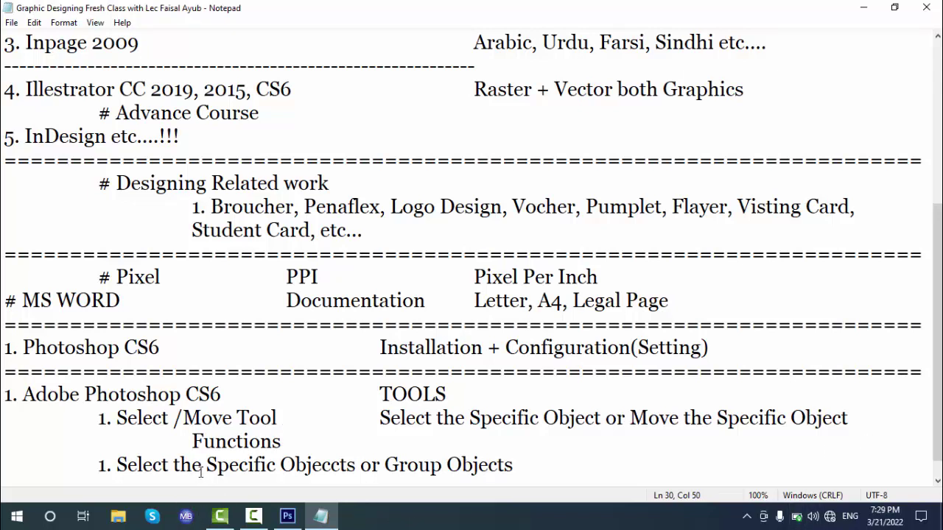
drag(207, 465, 340, 464)
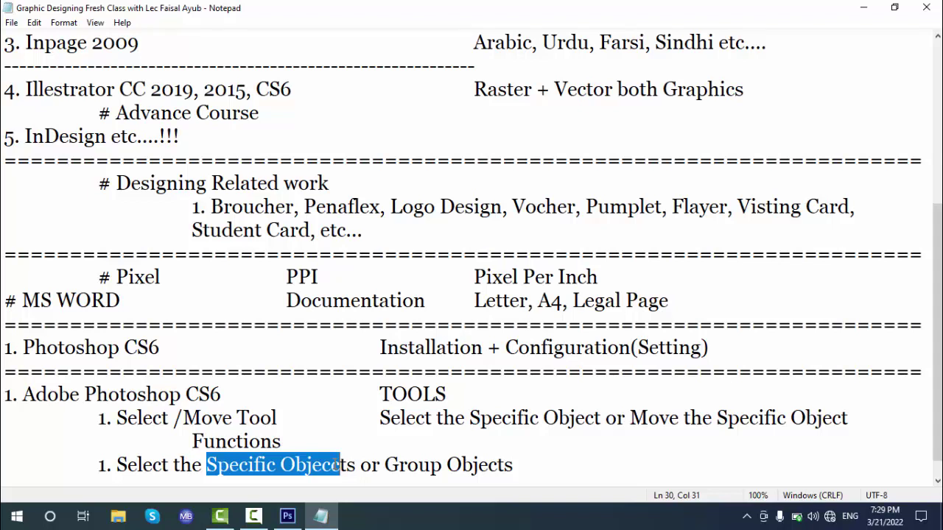
Switch back to Photoshop and spread the two grape pieces apart, green near the canvas's left edge and pink near the right.
click(287, 516)
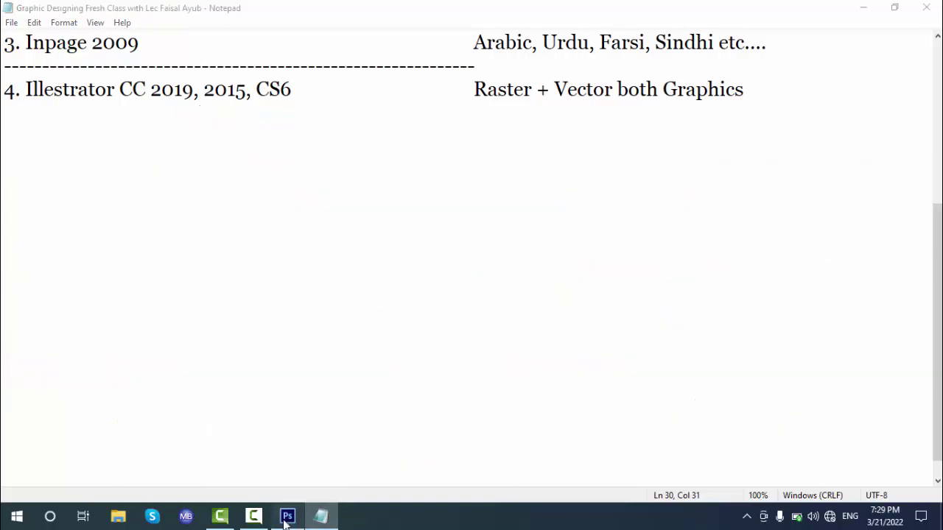
drag(294, 179, 200, 206)
drag(558, 180, 656, 182)
drag(206, 241, 150, 221)
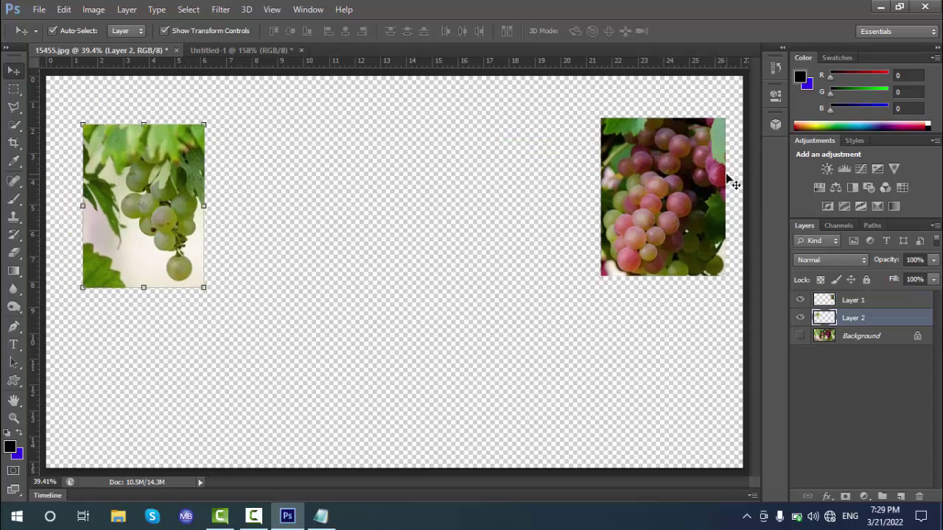
Move the pink grape piece beside the green one, then duplicate both pieces to their right to form a row of four.
drag(660, 185, 398, 208)
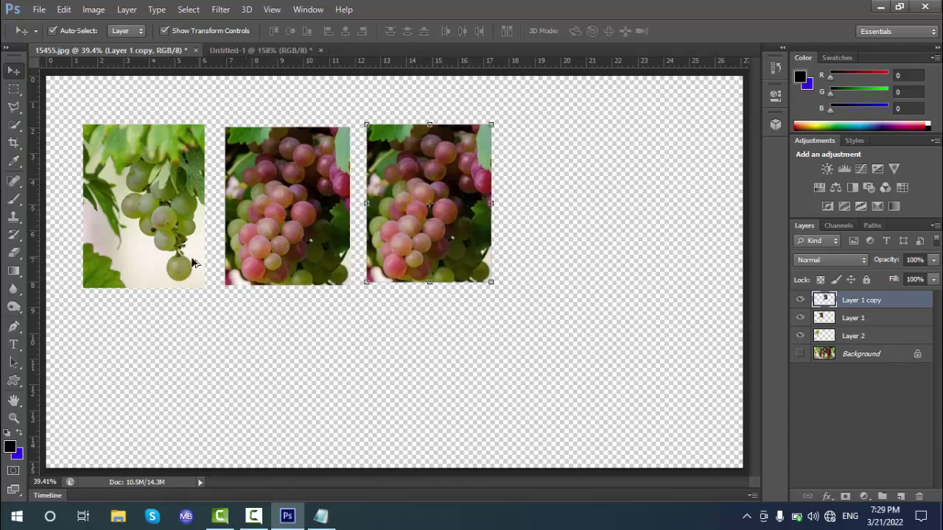
drag(114, 233, 550, 227)
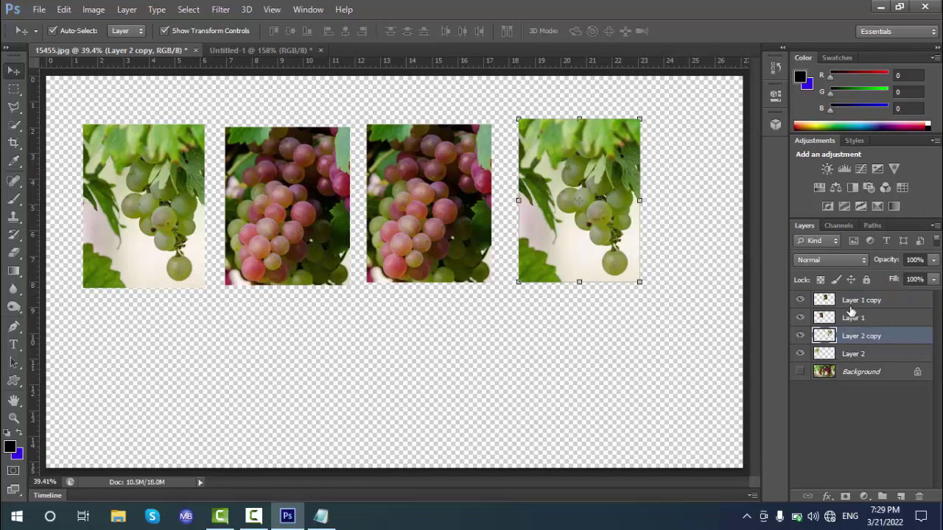
Place Layer 2 copy directly below Layer 1 copy in the layer stack, and group these two layers.
click(852, 304)
drag(852, 325, 844, 354)
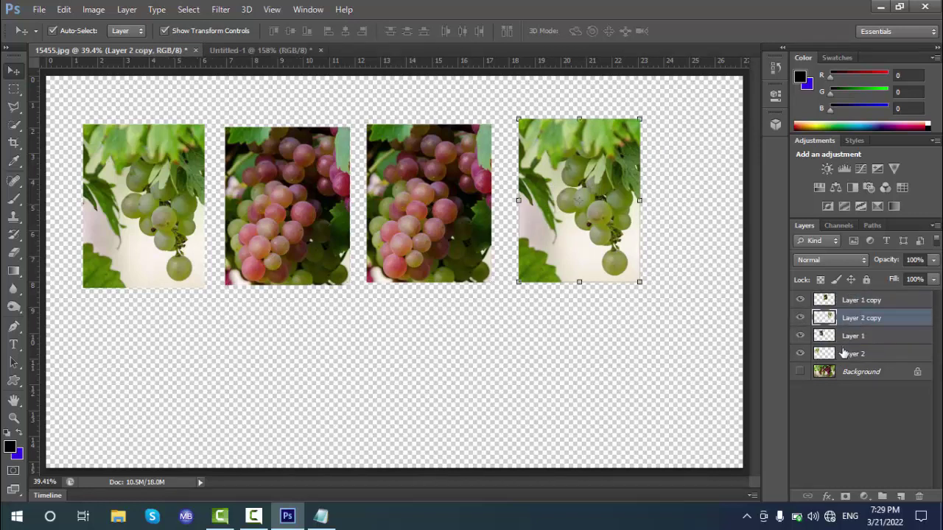
click(851, 300)
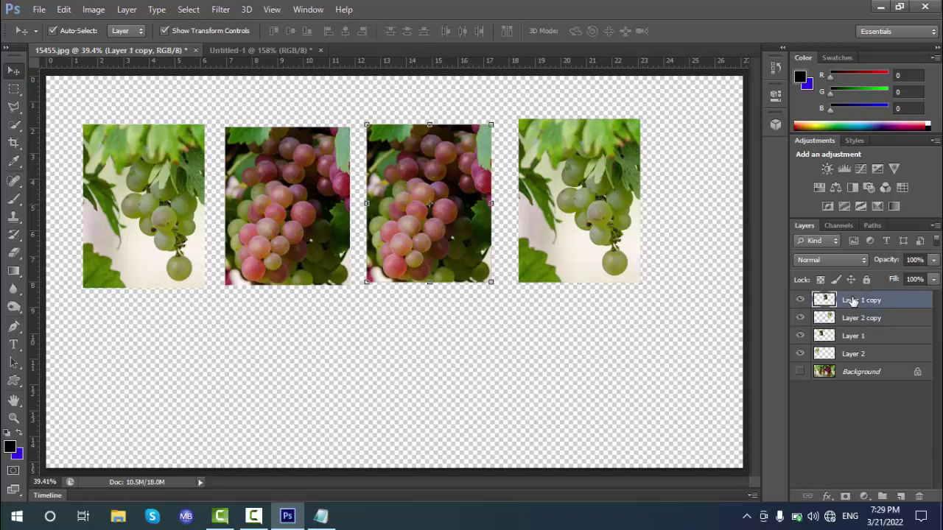
shift+click(858, 317)
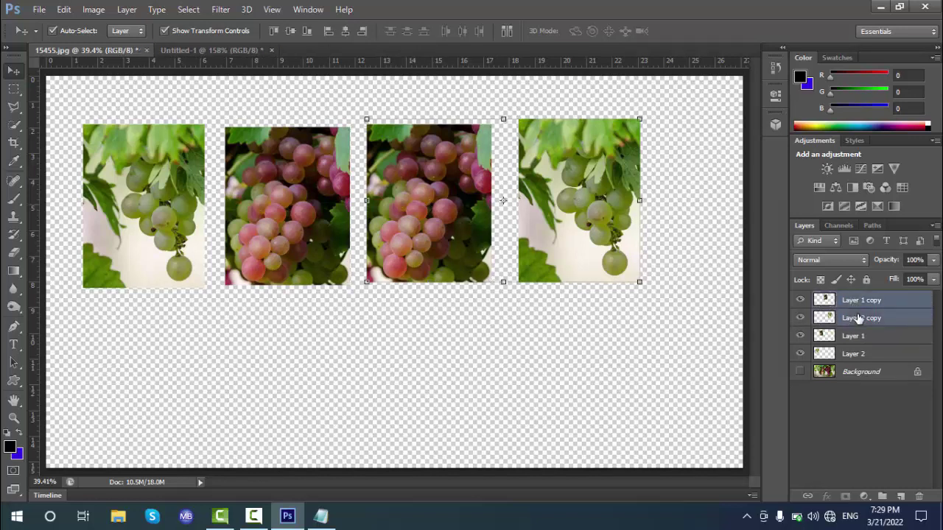
key(ctrl+g)
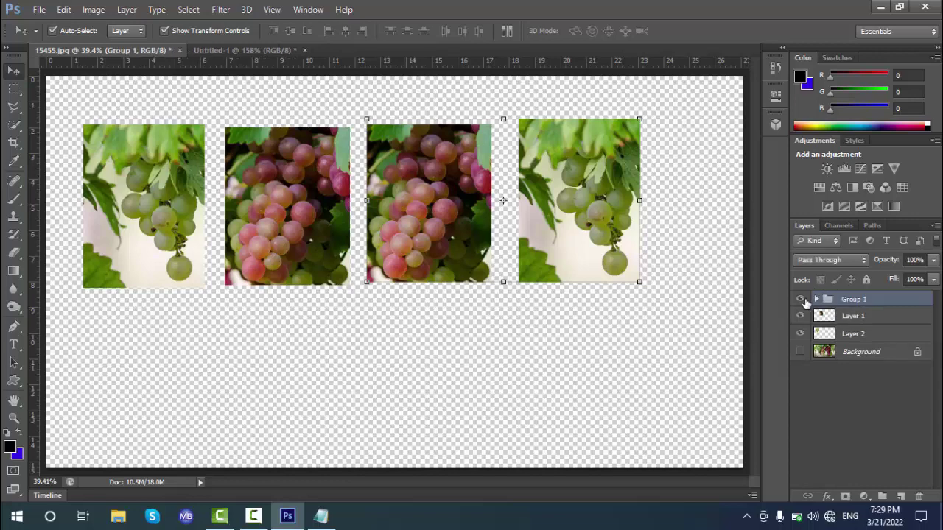
Toggle the visibility of Group 1 to check its contents, and select the ungrouped Layer 1 and Layer 2 in turn.
click(801, 299)
click(801, 300)
click(801, 300)
click(802, 300)
click(854, 319)
click(855, 334)
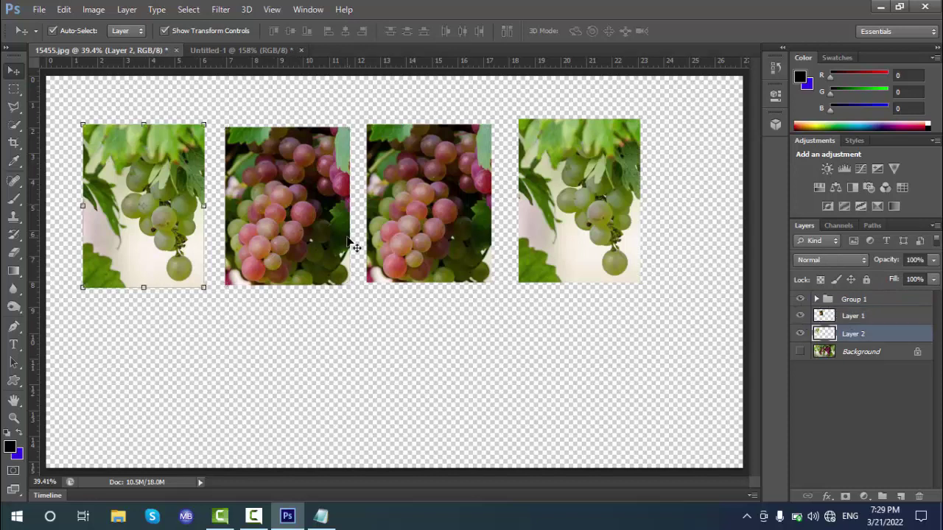
With Auto-Select on Layer, move each grape piece individually, keeping the originals on the left and the grouped copies side by side on the right.
mouse_move(157, 244)
mouse_down()
mouse_move(146, 361)
mouse_move(163, 231)
mouse_move(149, 233)
mouse_up()
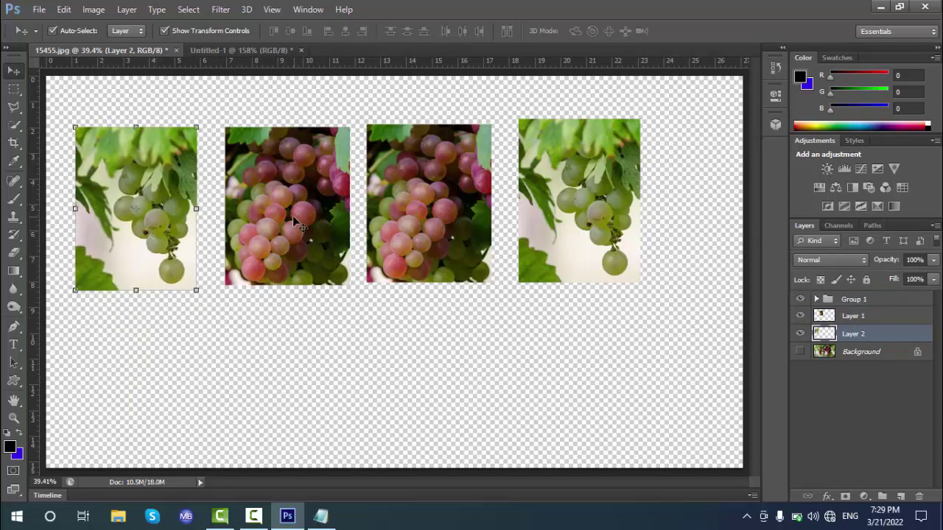
drag(294, 217, 295, 287)
drag(463, 235, 473, 320)
drag(563, 213, 627, 245)
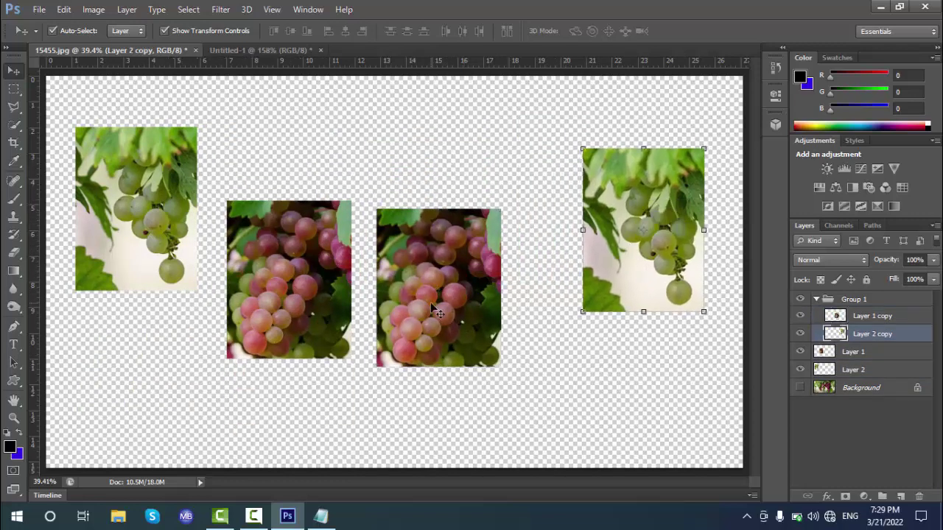
drag(411, 331, 462, 270)
click(430, 346)
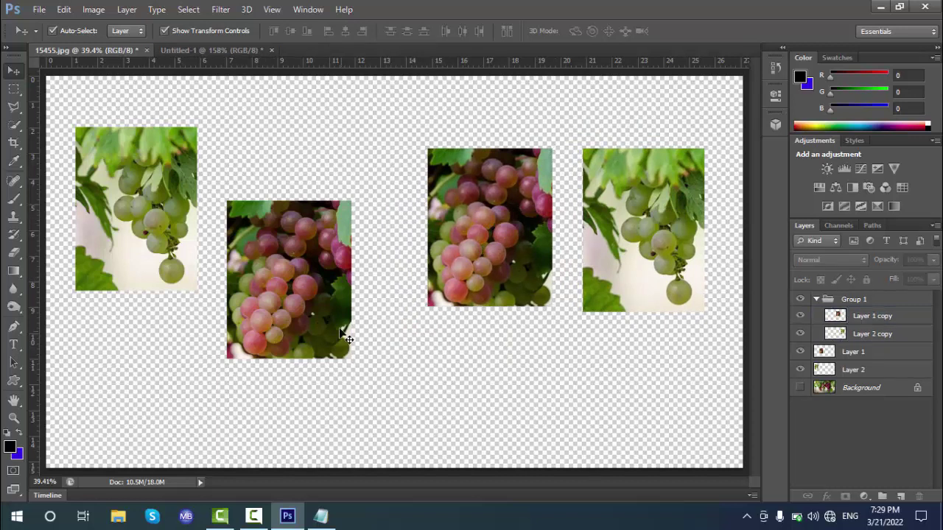
drag(314, 300, 316, 235)
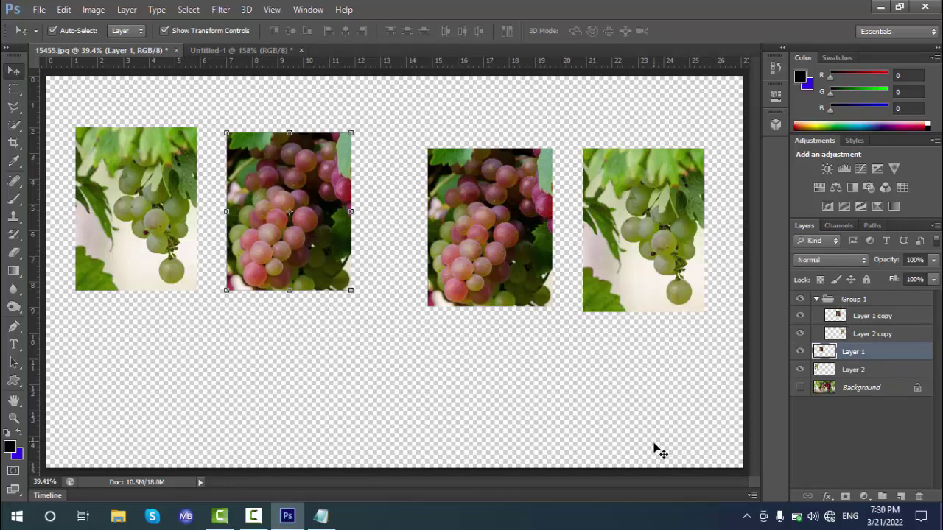
Set Auto-Select to Group, shift the two original pieces slightly down-left, and move Group 1 slightly up-left as one unit.
click(123, 31)
click(123, 50)
mouse_move(322, 250)
mouse_down()
mouse_move(295, 362)
mouse_move(315, 256)
mouse_up()
drag(194, 234, 187, 271)
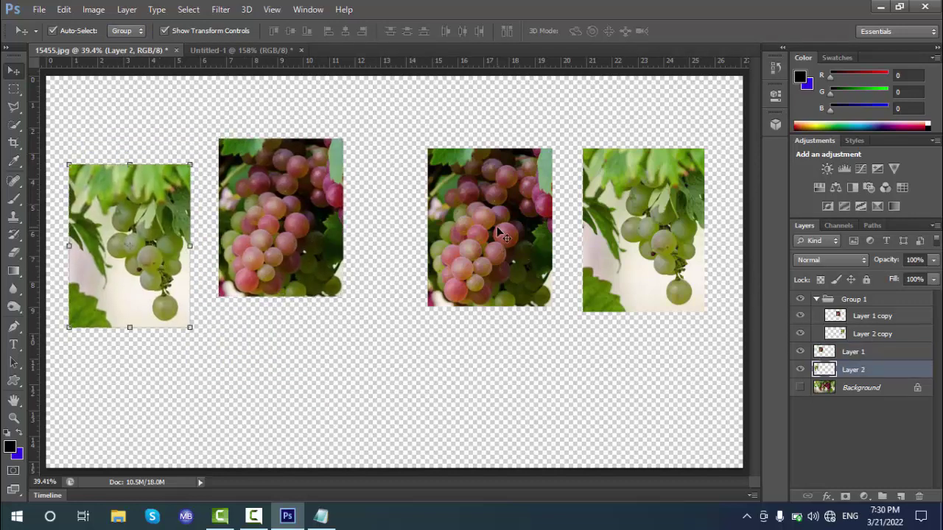
drag(498, 233, 468, 219)
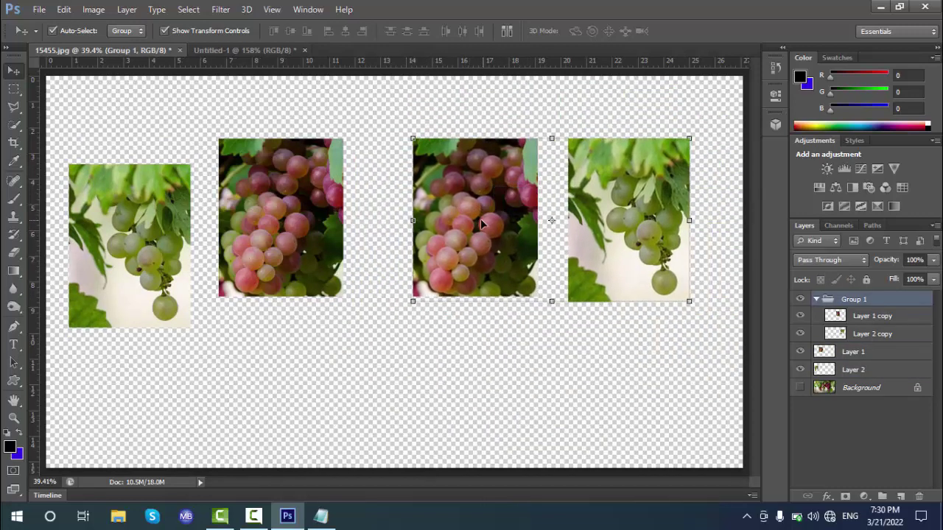
Set Auto-Select to Layer and nudge each of the four grape pieces slightly left, one at a time.
click(122, 31)
click(121, 50)
drag(487, 214, 463, 206)
mouse_move(607, 202)
mouse_down()
mouse_move(611, 263)
mouse_move(598, 202)
mouse_up()
mouse_move(267, 229)
mouse_down()
mouse_move(267, 298)
mouse_move(260, 235)
mouse_up()
mouse_move(136, 239)
mouse_down()
mouse_move(131, 295)
mouse_move(131, 229)
mouse_up()
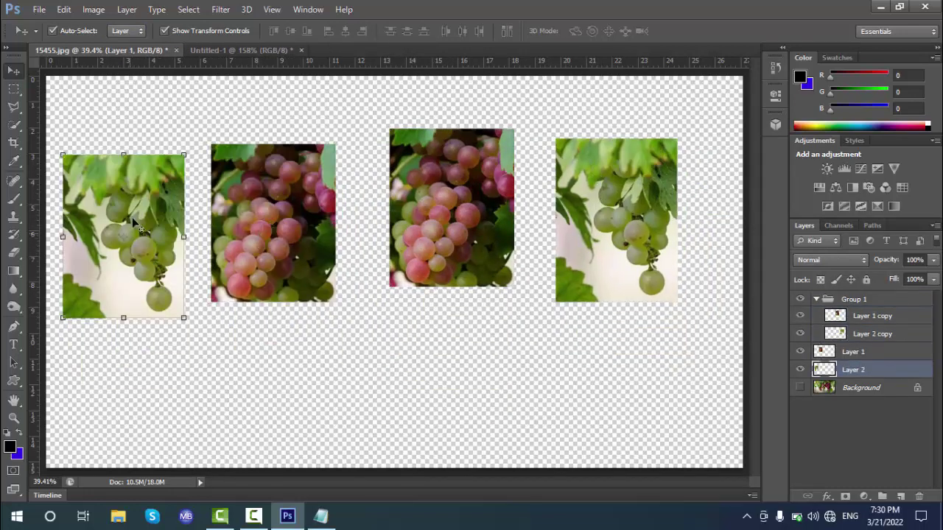
Set Auto-Select to Group, move Group 1 slightly down-right as one unit, and lower the two original grape pieces separately.
click(123, 31)
click(121, 40)
click(459, 194)
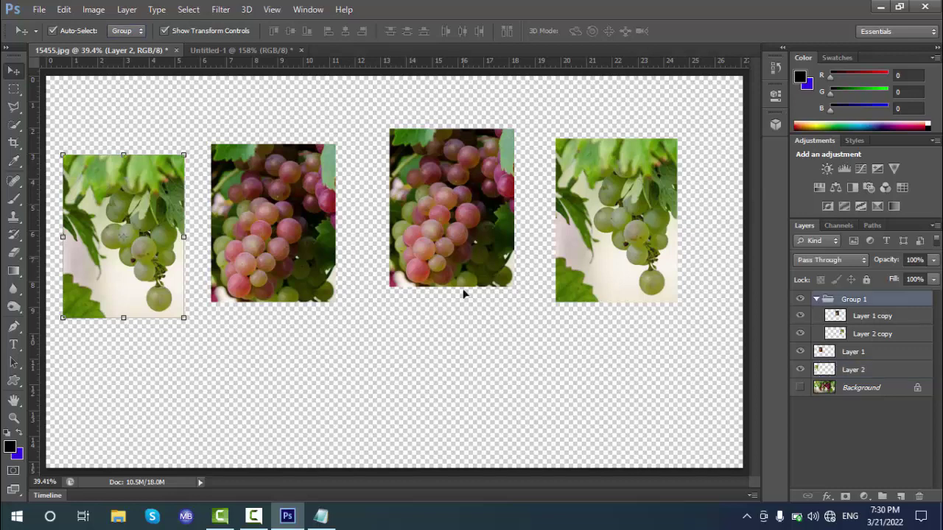
drag(453, 188, 446, 210)
drag(467, 243, 496, 233)
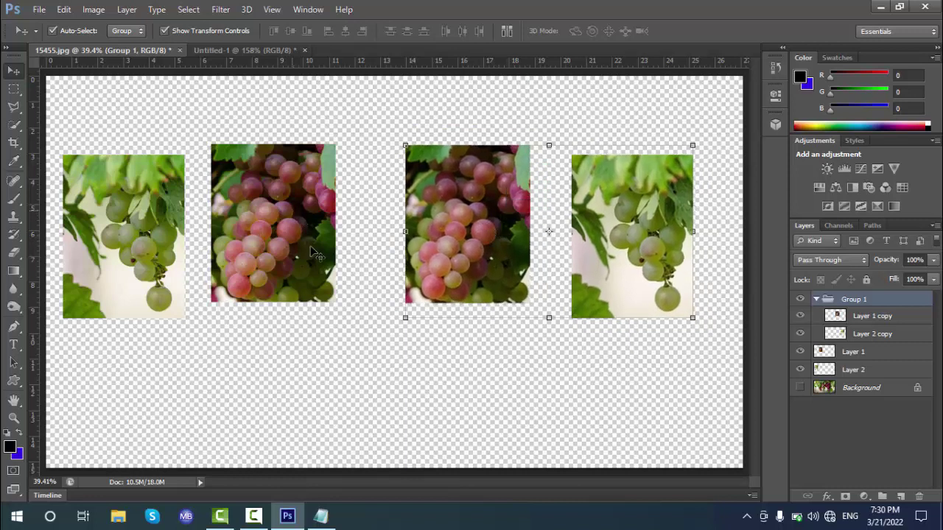
drag(311, 249, 329, 290)
drag(154, 231, 160, 256)
Switch to the Notepad class notes, add the line "2. Resize the Objects" under Move Tool functions, and save.
mouse_move(325, 519)
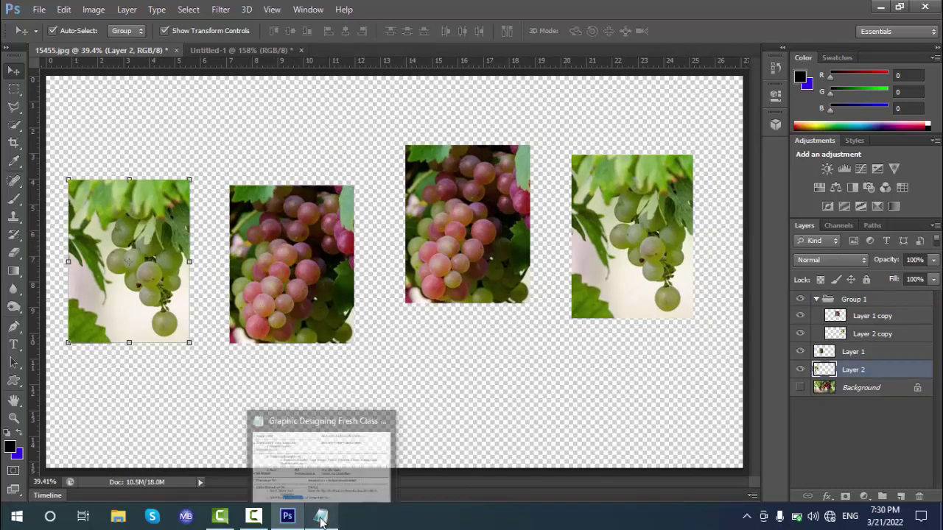
click(382, 481)
click(546, 480)
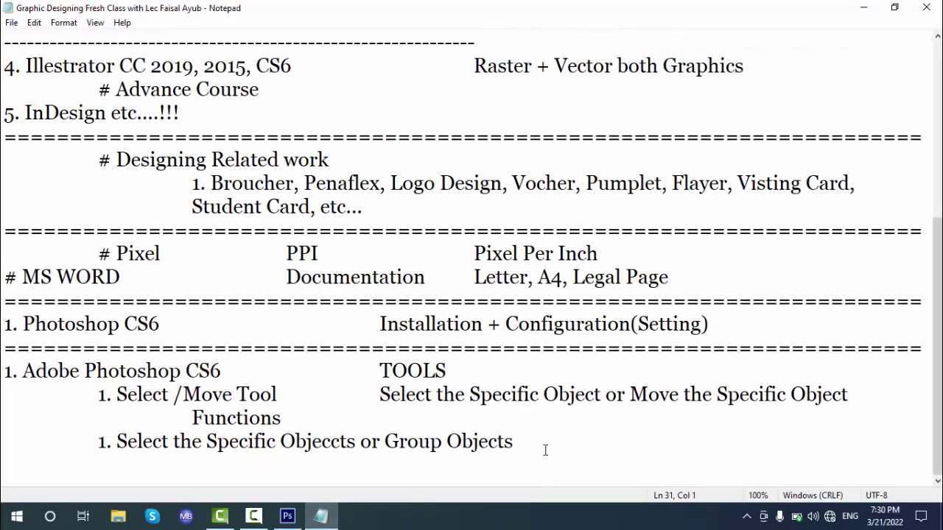
click(545, 450)
key(Return)
key(Tab)
text(2. )
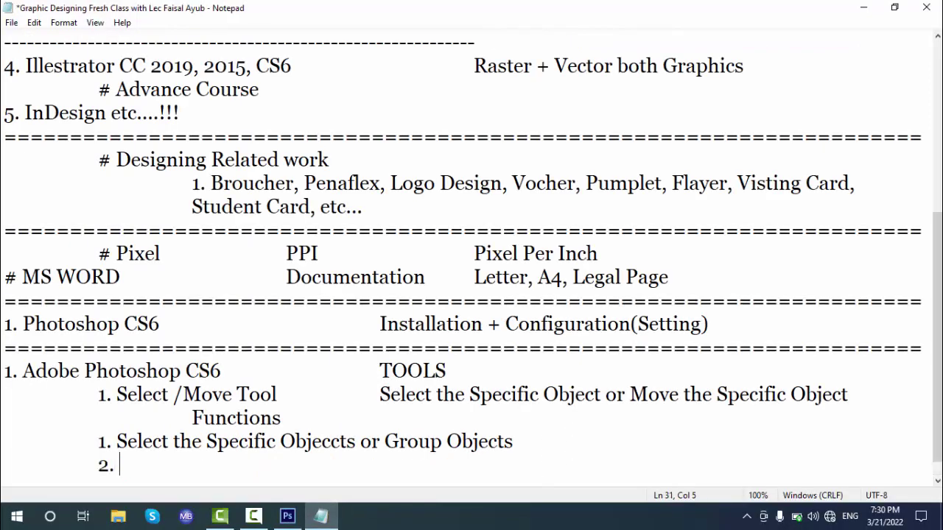
text(res)
key(BackSpace)
key(BackSpace)
key(BackSpace)
text(Reaa)
key(BackSpace)
key(BackSpace)
text(size)
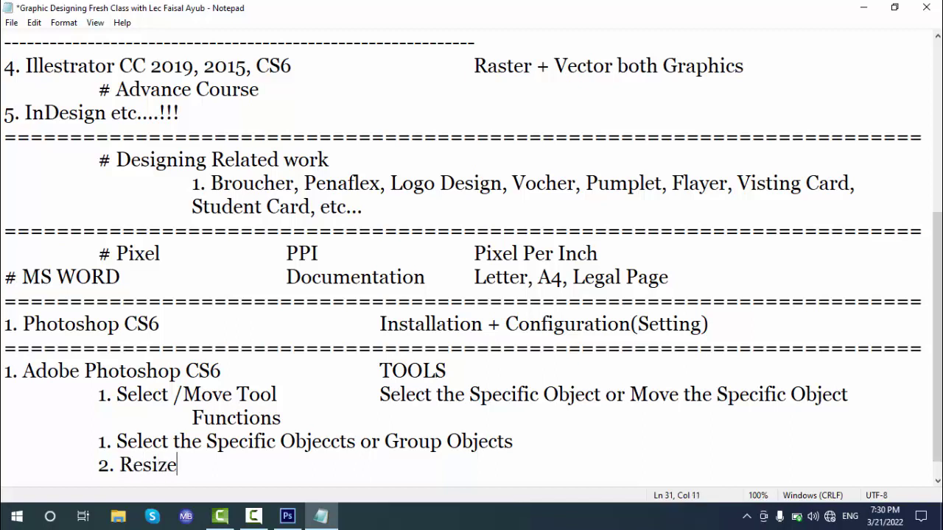
text( tthte)
key(BackSpace)
key(BackSpace)
key(BackSpace)
key(BackSpace)
text(he p)
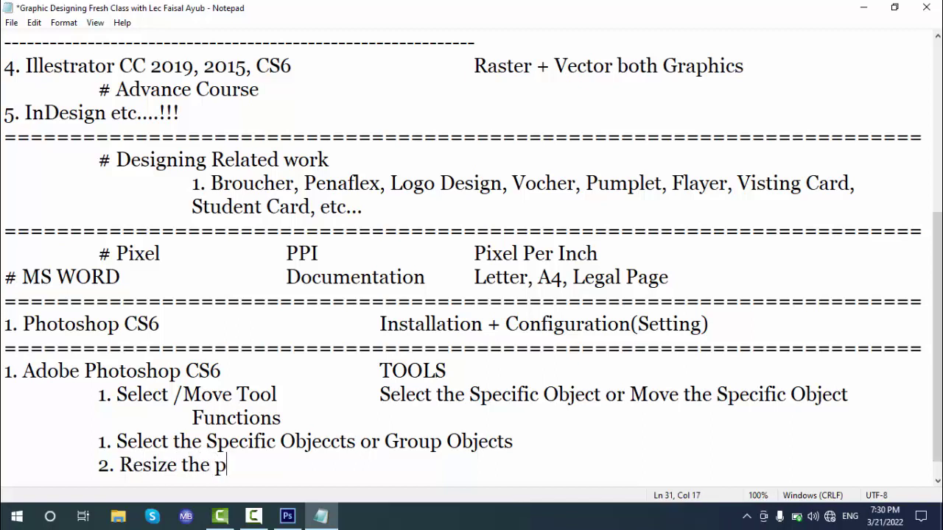
key(BackSpace)
text(Objects)
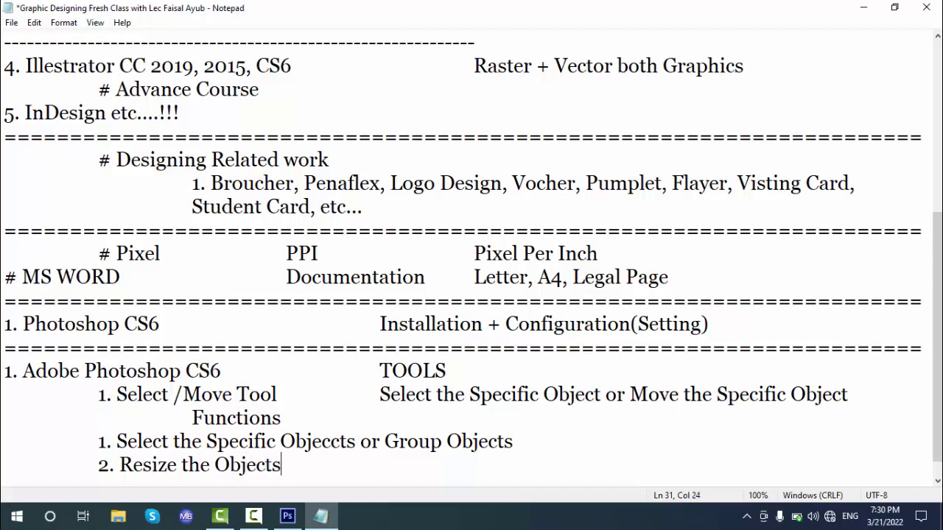
key(ctrl+s)
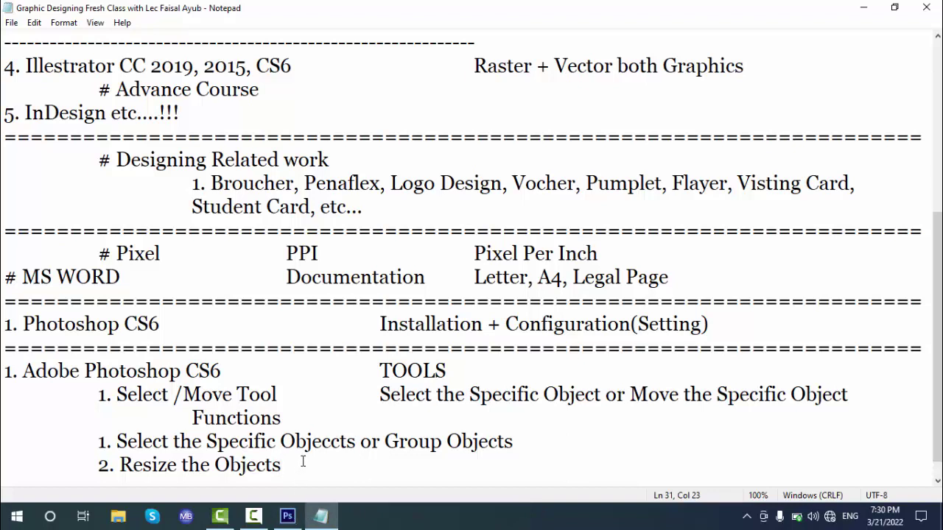
Append "(Increase or Decrease the Size of the selective object)" to the "2. Resize the Objects" line and save the notes.
text(())
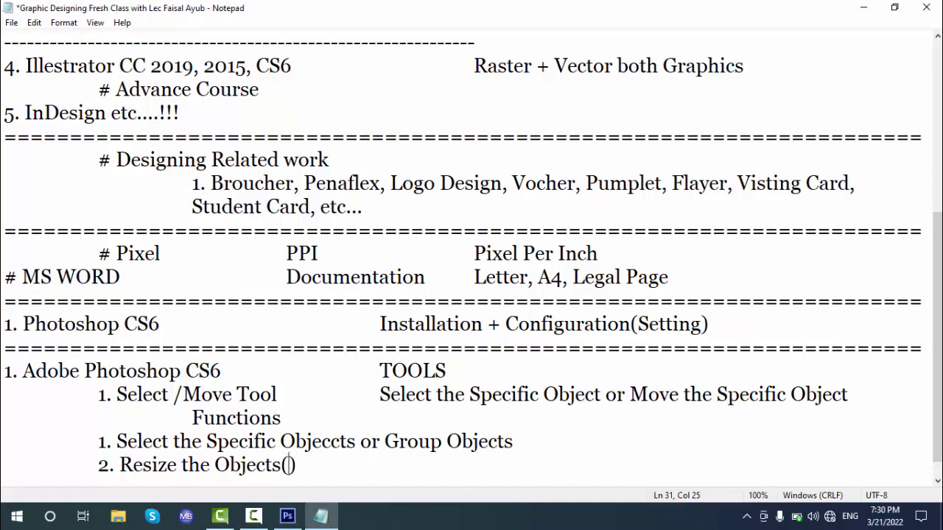
text(Increase o)
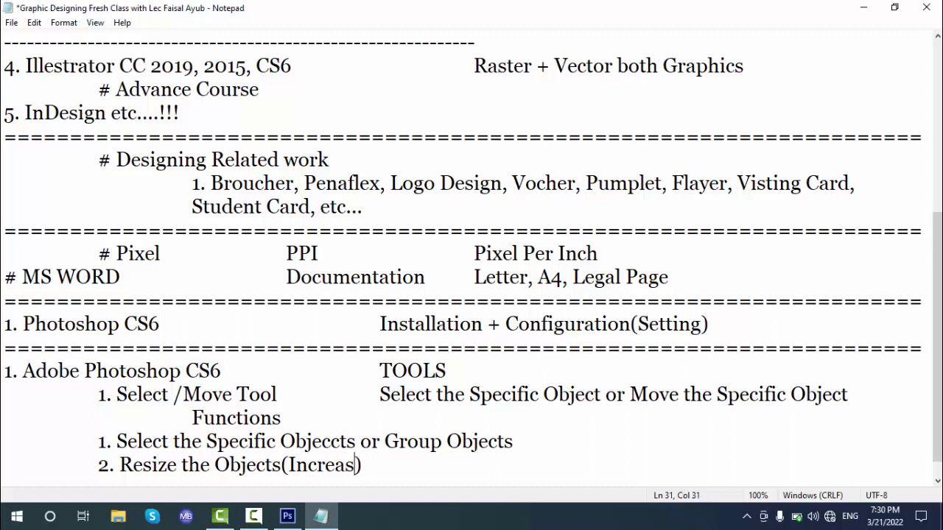
text(r Decrease the S)
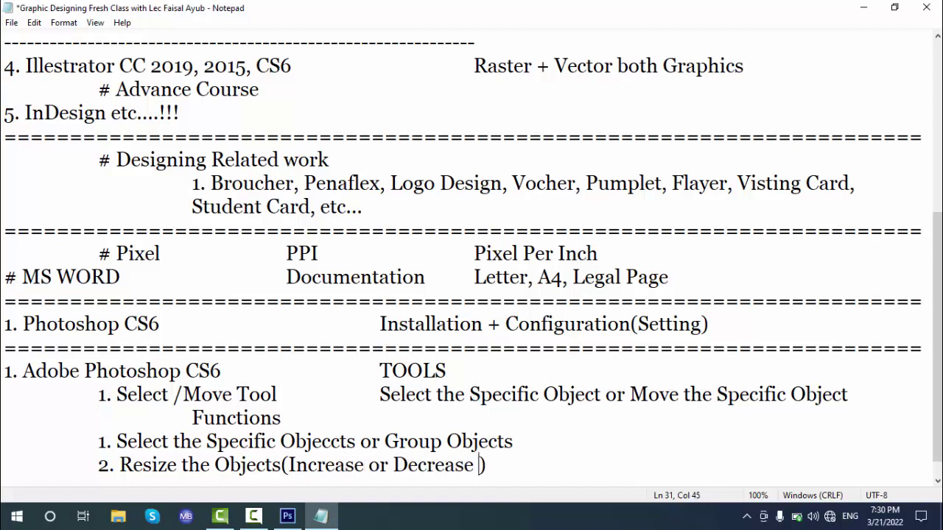
text(ize oof t)
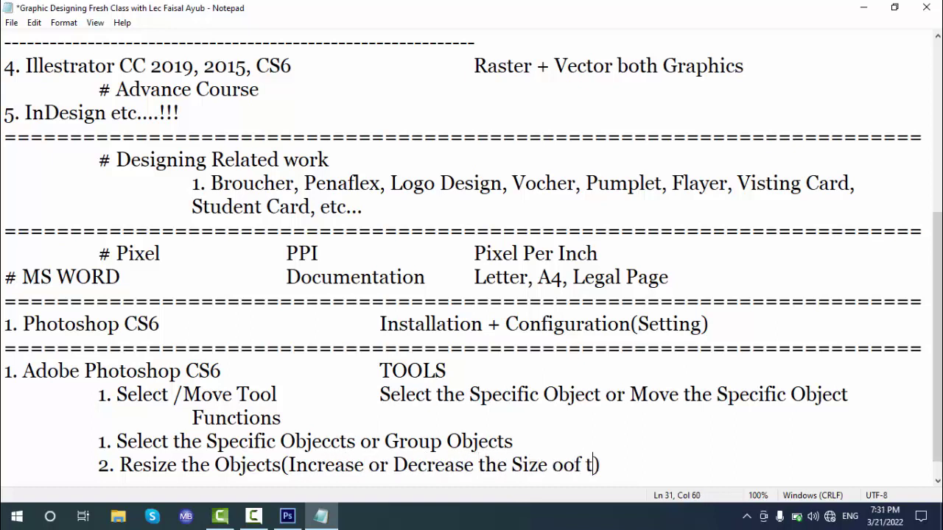
key(BackSpace)
key(BackSpace)
key(BackSpace)
key(BackSpace)
text(f the sele)
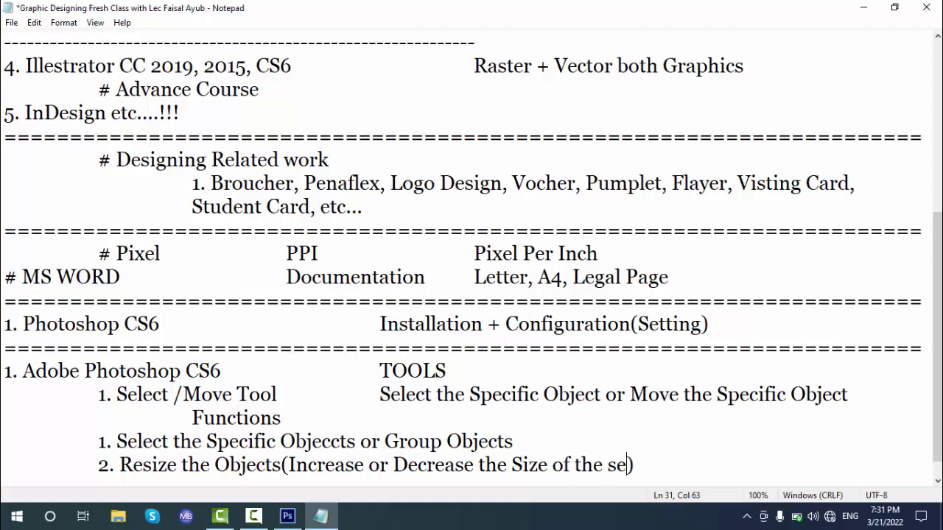
text(ctive o jec)
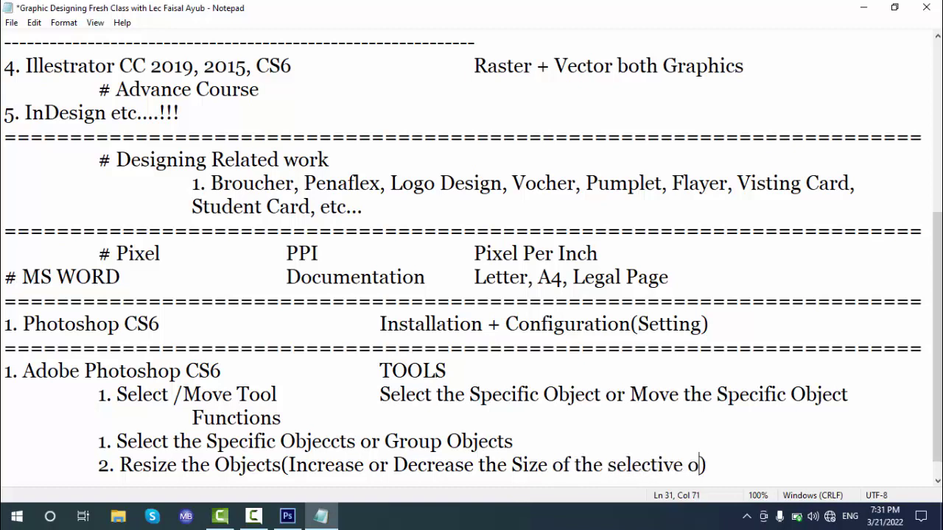
key(BackSpace)
key(BackSpace)
key(BackSpace)
key(BackSpace)
key(BackSpace)
text(object)
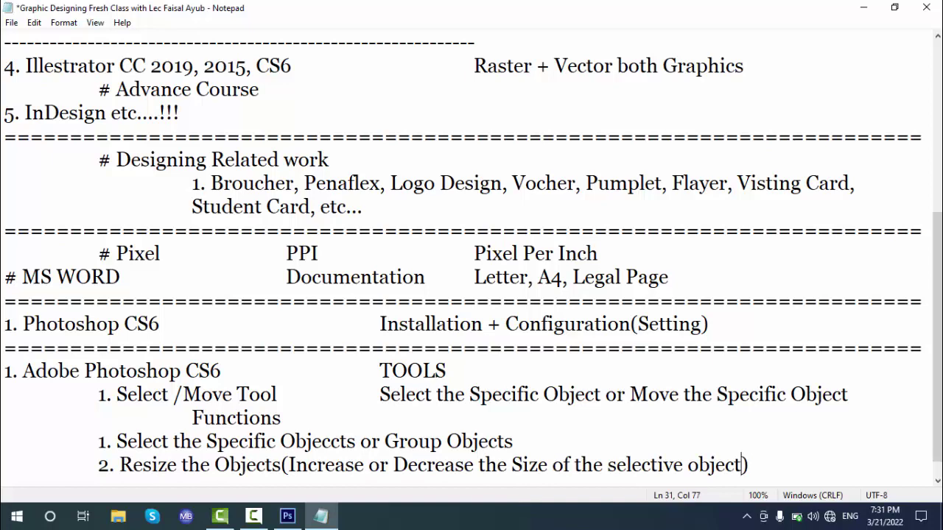
key(ctrl+s)
Switch to Photoshop, move the original red grape piece toward the canvas centre, and hide Group 1.
key(alt+Tab)
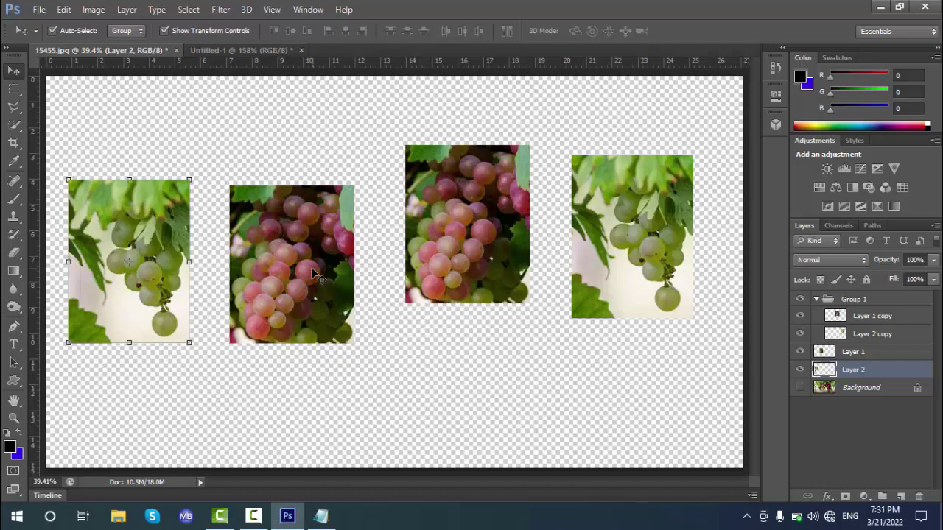
drag(315, 274, 388, 263)
click(800, 299)
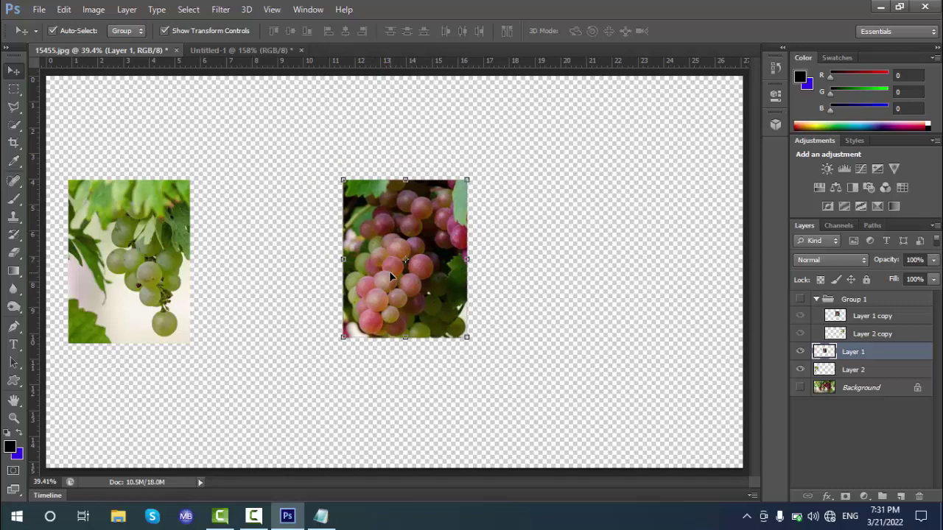
key(z)
drag(400, 252, 344, 268)
click(14, 70)
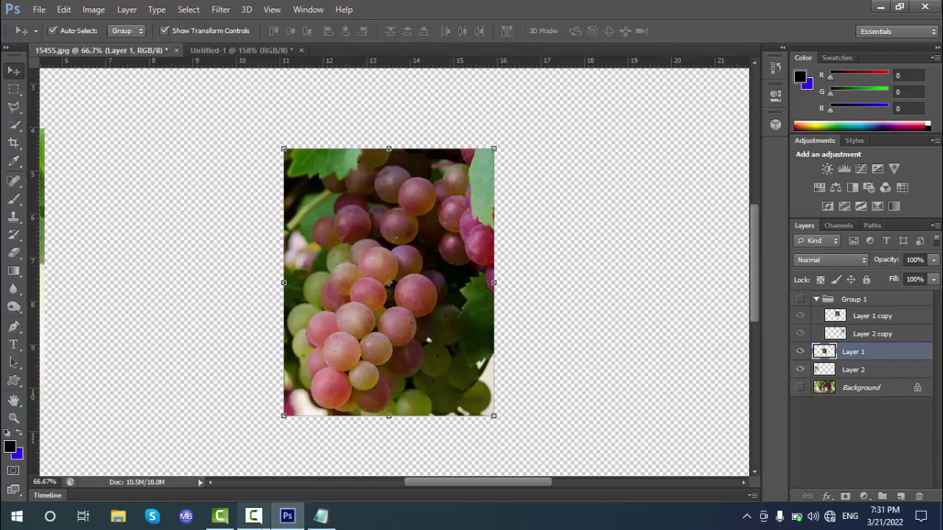
click(254, 515)
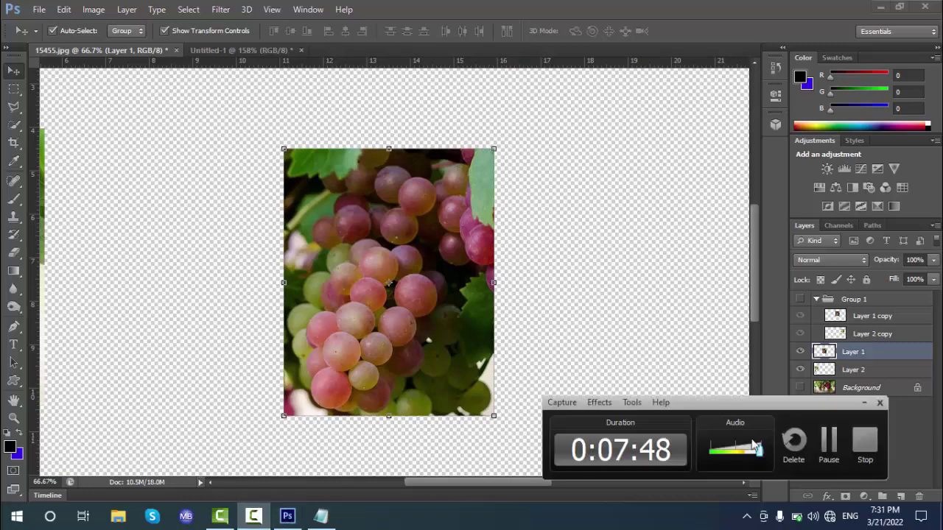
click(828, 447)
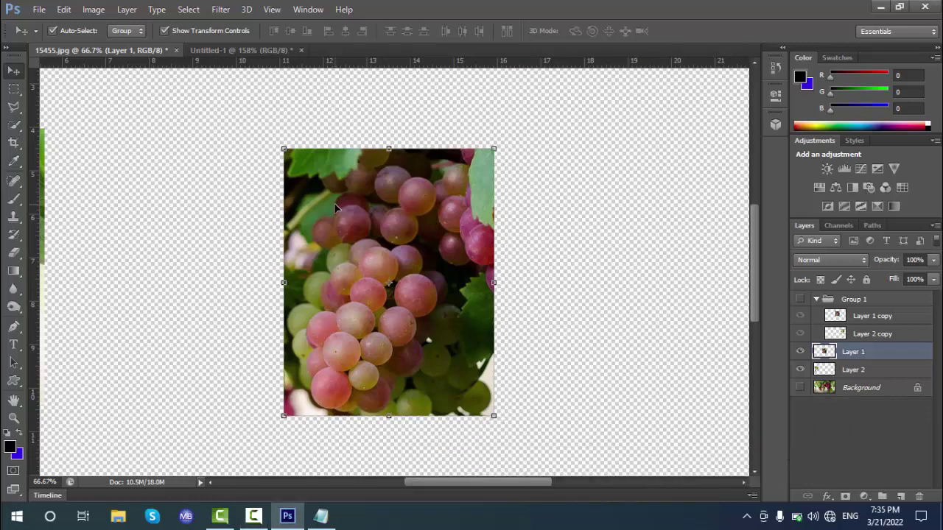
Nudge the red grape piece slightly down.
drag(369, 204, 367, 208)
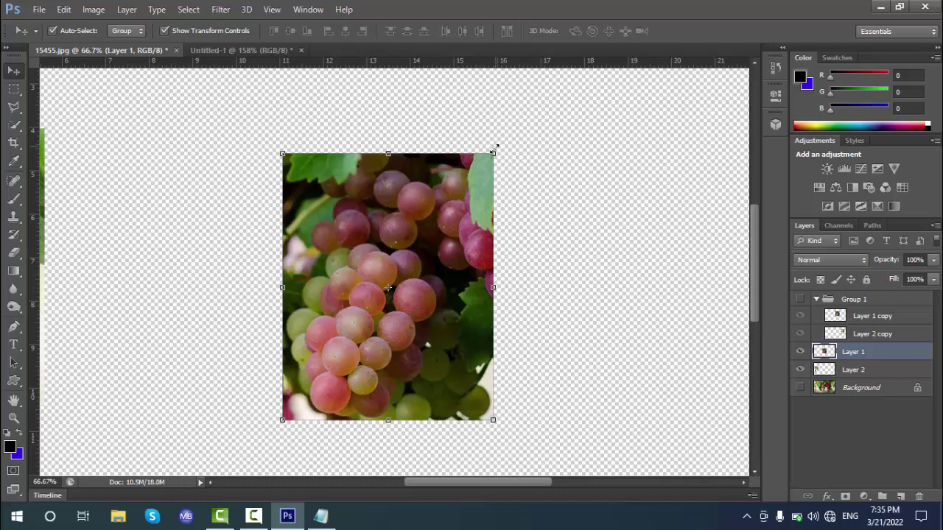
Stretch the red grape piece with its transform handles to about 143% width and 132% height.
drag(496, 149, 529, 118)
drag(277, 116, 226, 112)
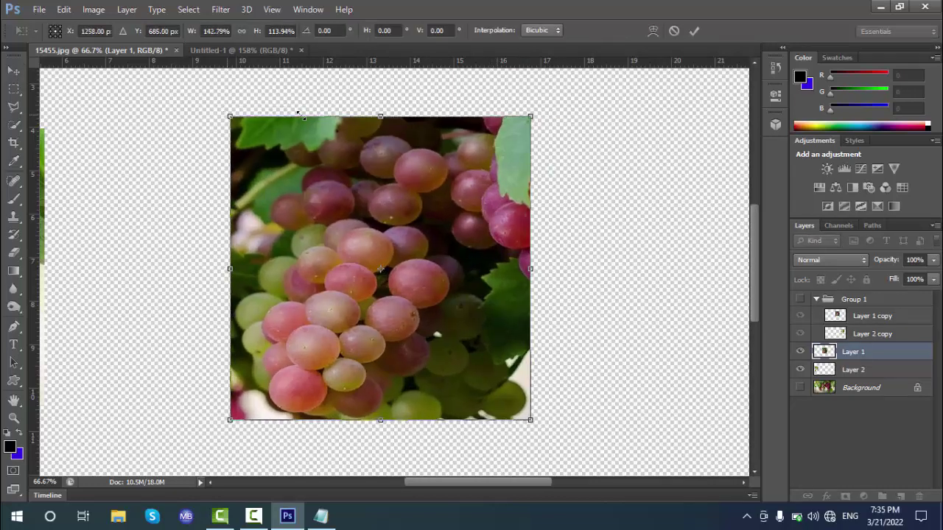
drag(366, 97, 362, 75)
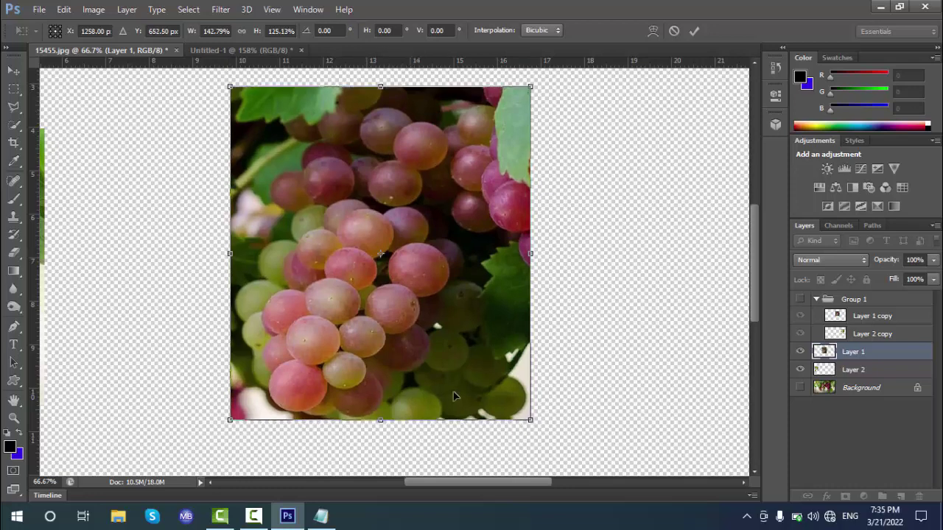
drag(392, 421, 392, 438)
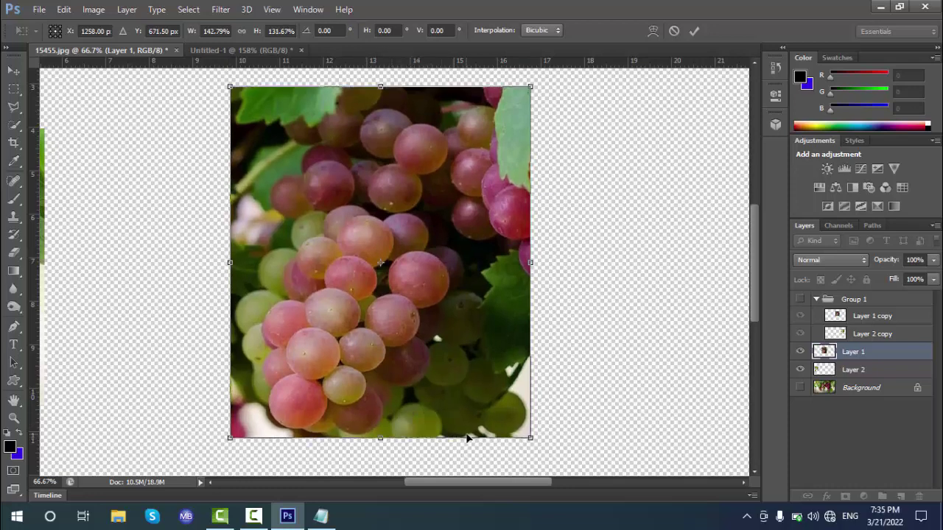
Reduce the red grape piece to about 121% width and 129% height, then undo the applied transform.
drag(529, 437, 506, 425)
drag(230, 425, 224, 430)
drag(220, 257, 250, 257)
mouse_move(506, 257)
mouse_down()
mouse_move(459, 257)
mouse_move(505, 258)
mouse_up()
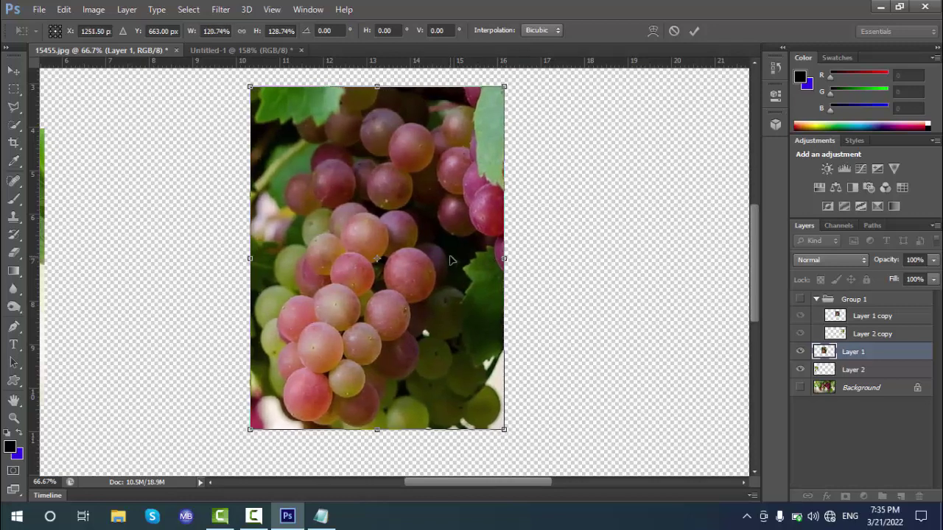
key(Return)
key(ctrl+z)
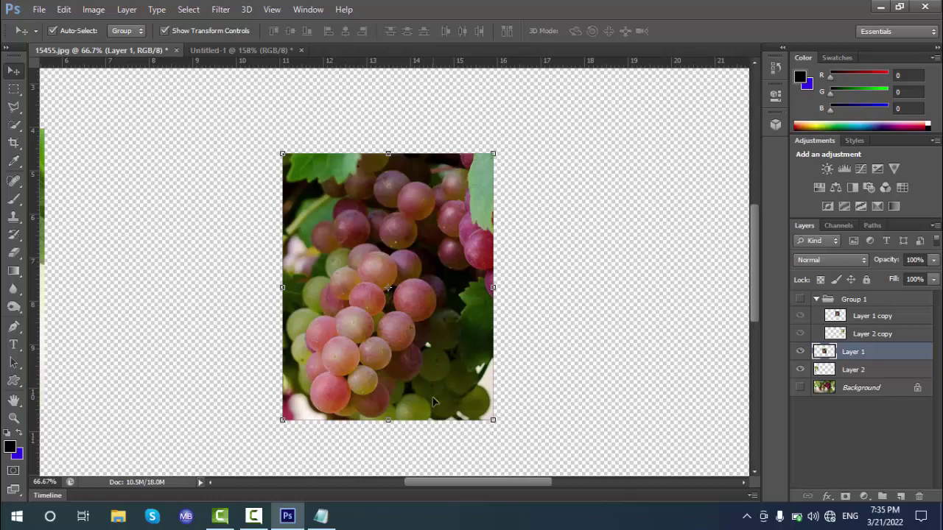
Switch to the Notepad notes, add "# Hold the Shift Key then Drag the Object from the Node" indented under function 2, and save.
click(321, 515)
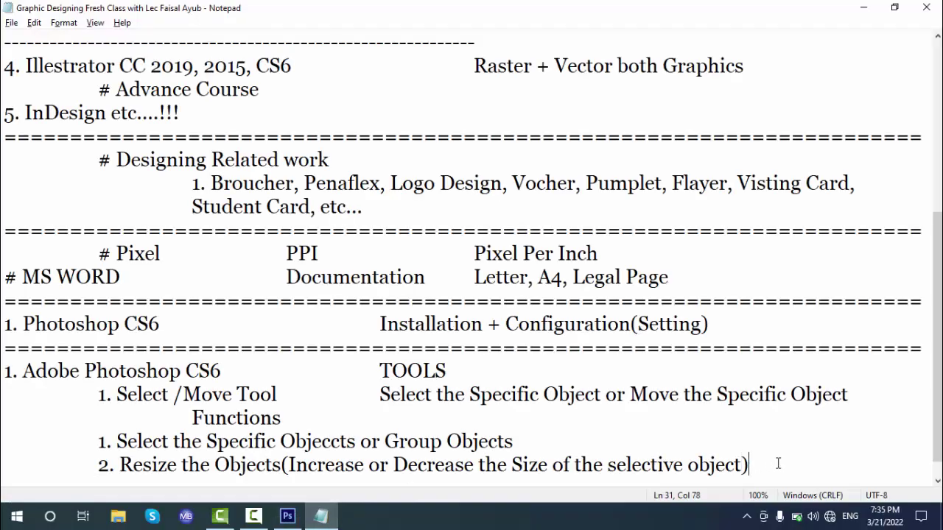
key(Return)
key(Tab)
text(# )
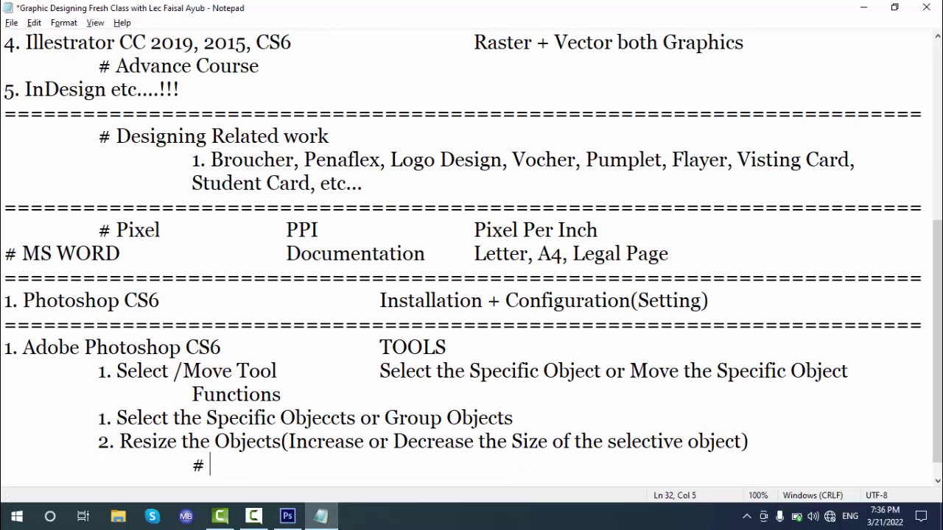
text(Hold the Shif)
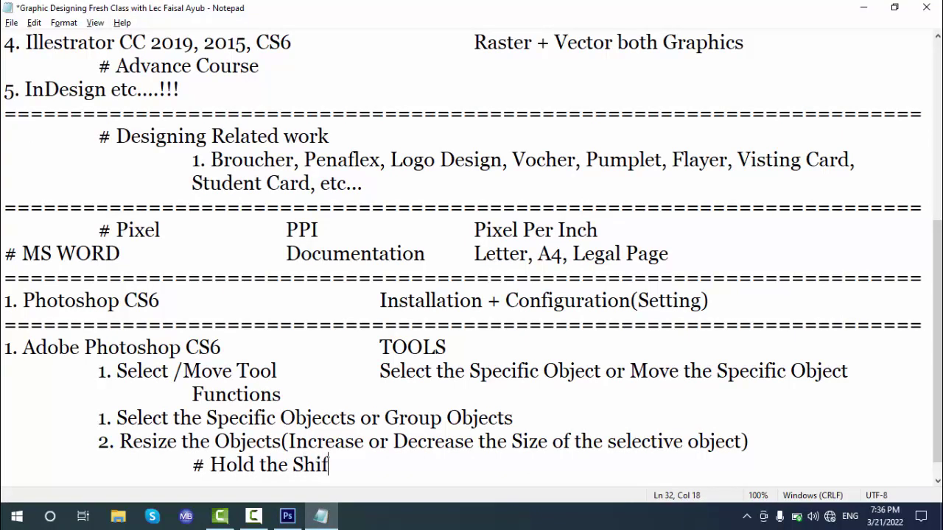
text(t Key the)
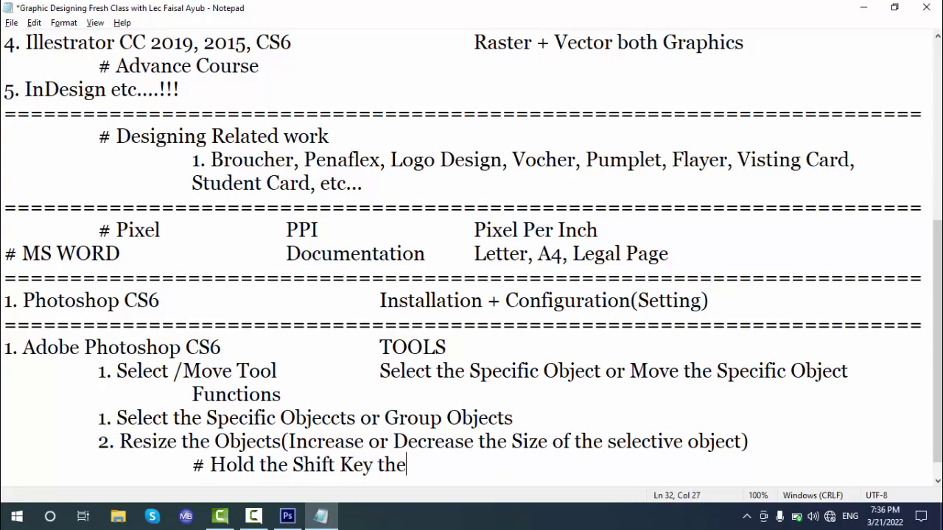
text(n Drag the Picture)
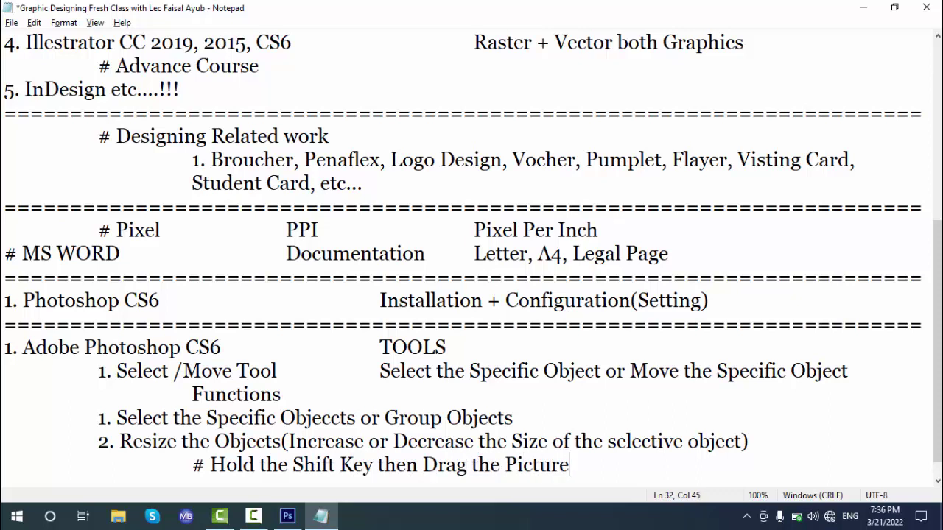
key(BackSpace)
key(BackSpace)
key(BackSpace)
key(BackSpace)
key(BackSpace)
key(BackSpace)
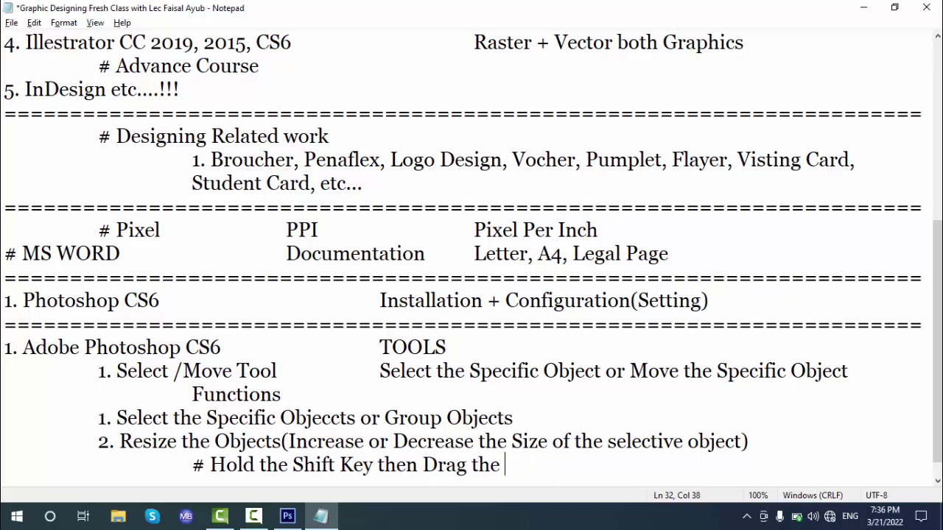
text(Object)
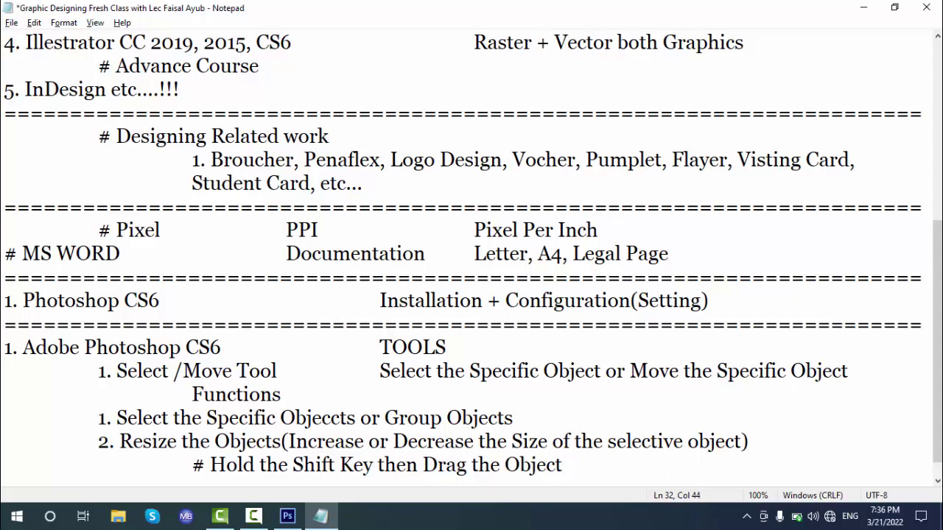
text( fro m)
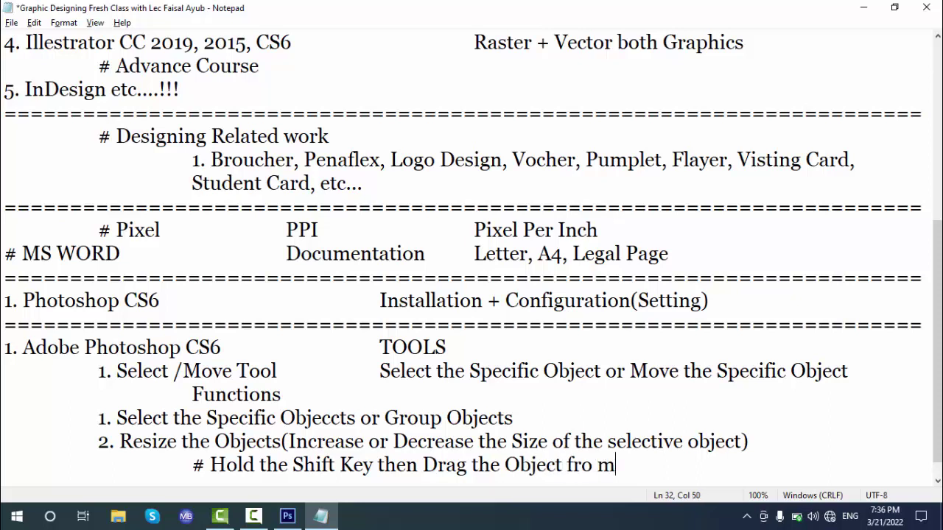
key(BackSpace)
key(BackSpace)
text(m the Node)
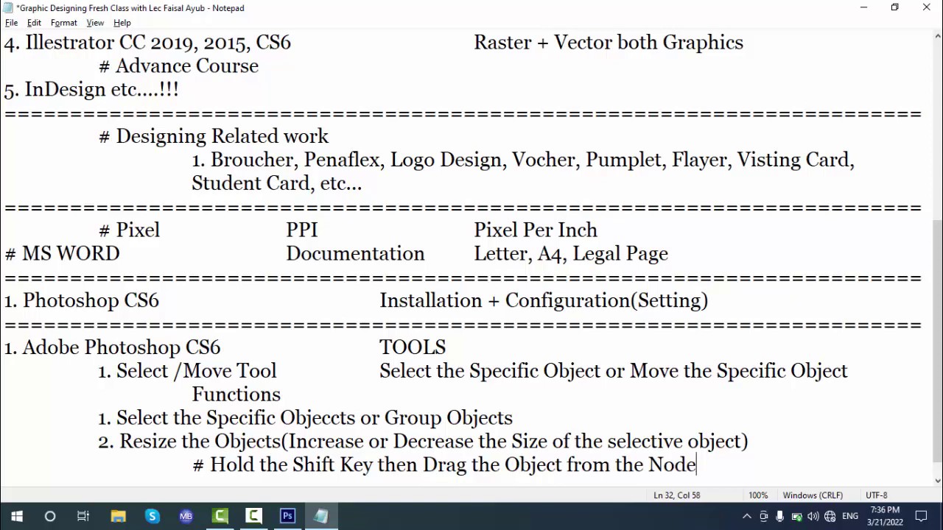
key(ctrl+s)
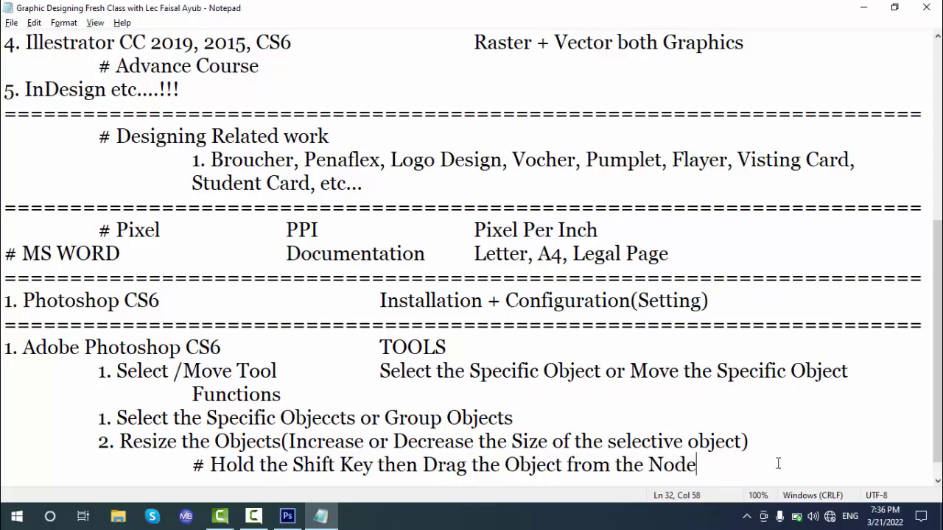
Switch to Photoshop and resize the red grape piece from its corner to about 101% width and 96% height, then apply.
key(alt+Tab)
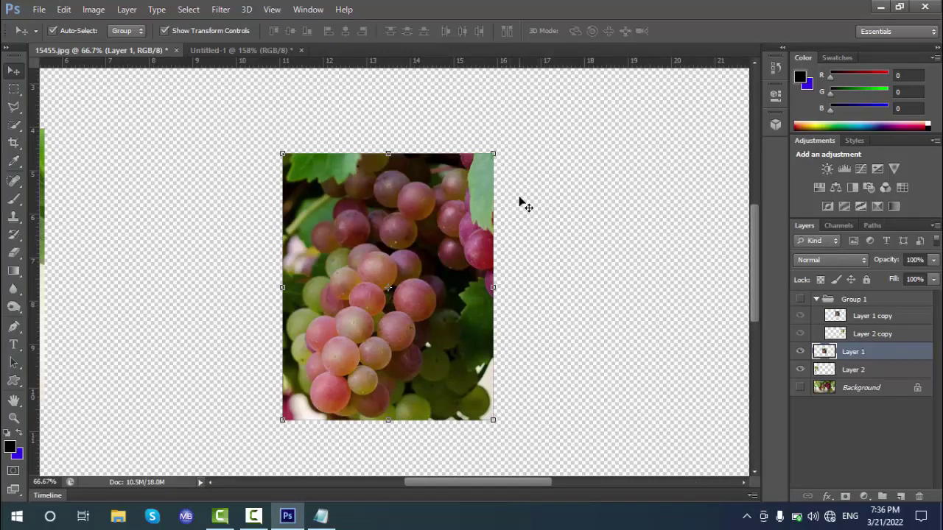
drag(497, 154, 578, 202)
mouse_move(503, 282)
mouse_down()
mouse_move(409, 285)
mouse_move(512, 281)
mouse_up()
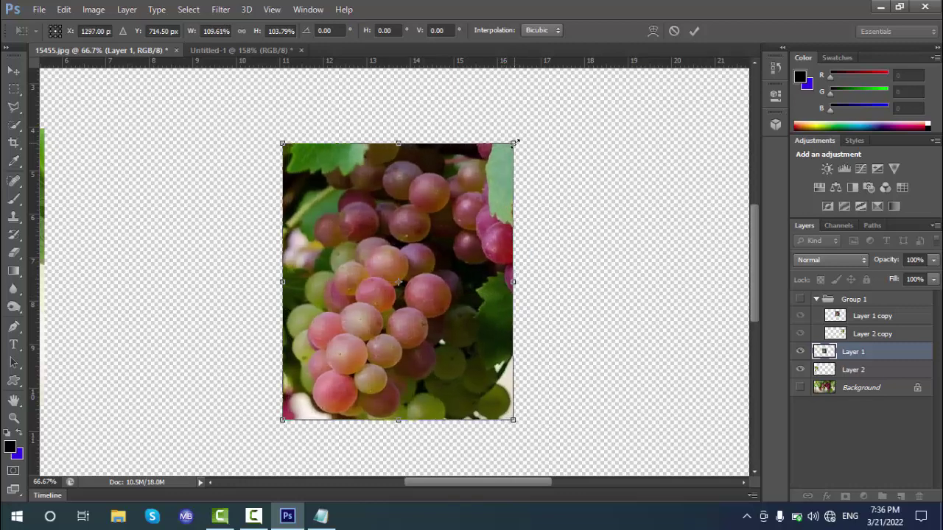
drag(517, 141, 495, 165)
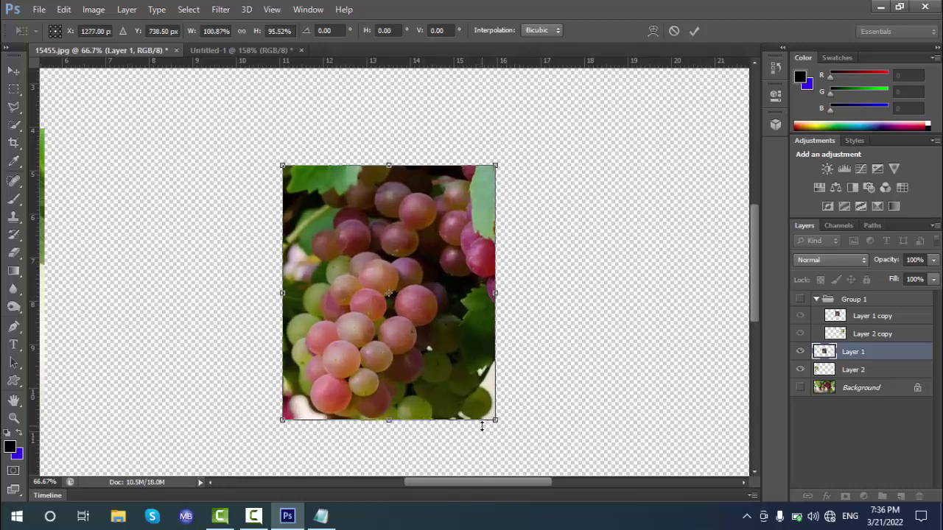
key(Return)
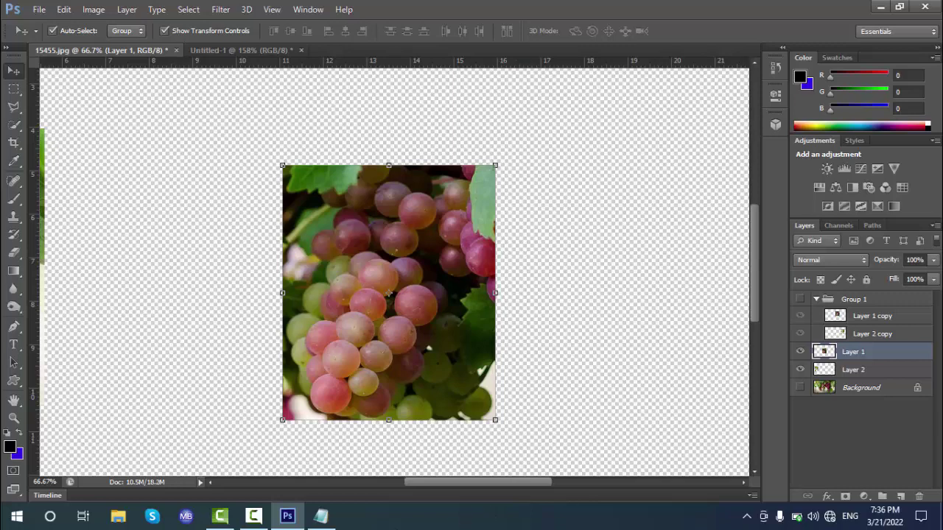
Switch to the Notepad notes, add "# Shift+Alt Key Then Drag the Object from the Node" indented below the Shift note, and save.
click(321, 515)
key(Return)
key(Tab)
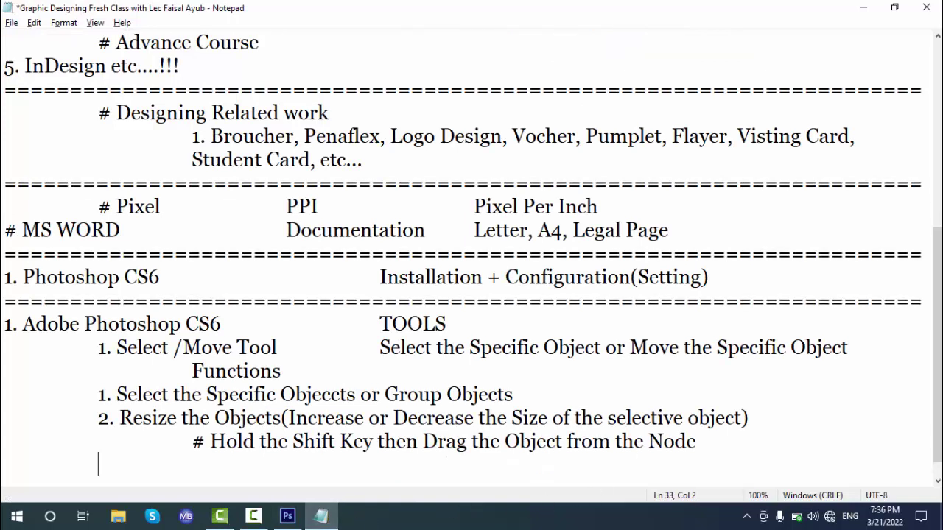
text(# Shift)
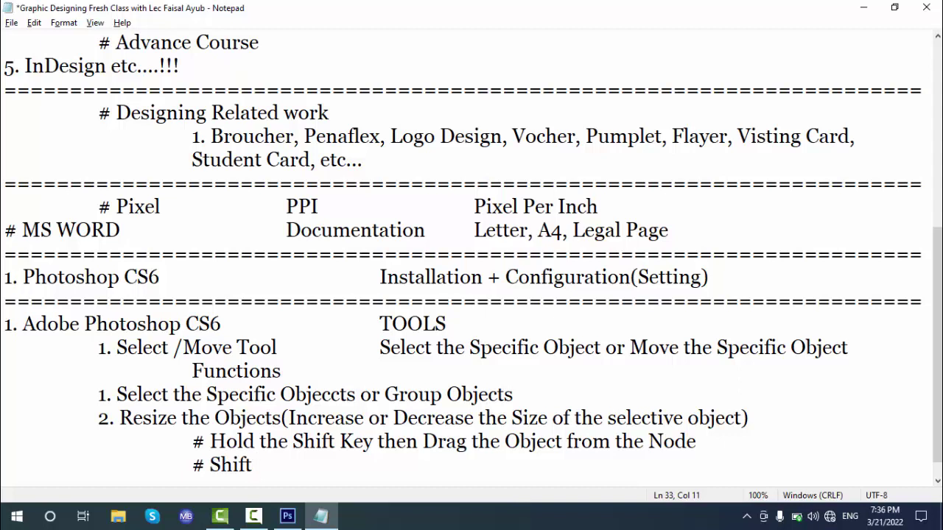
text(+Alt Key )
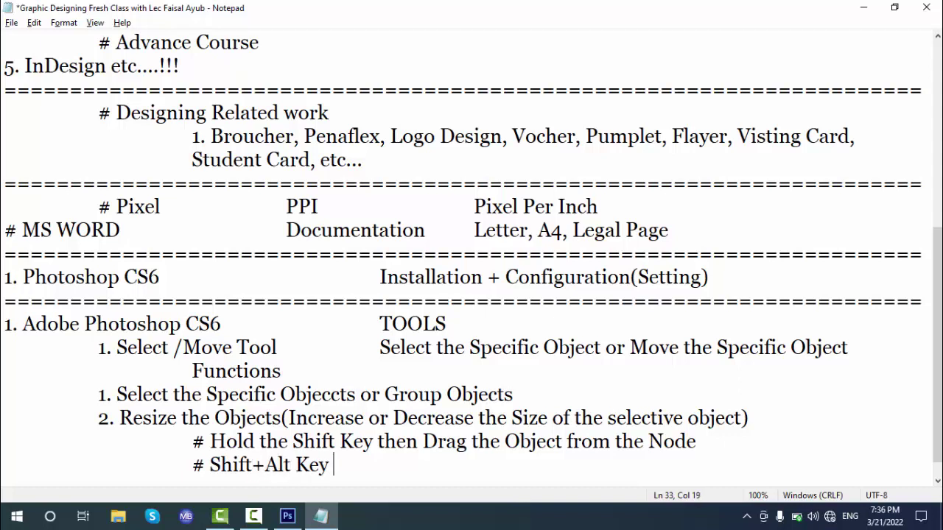
text(Then G)
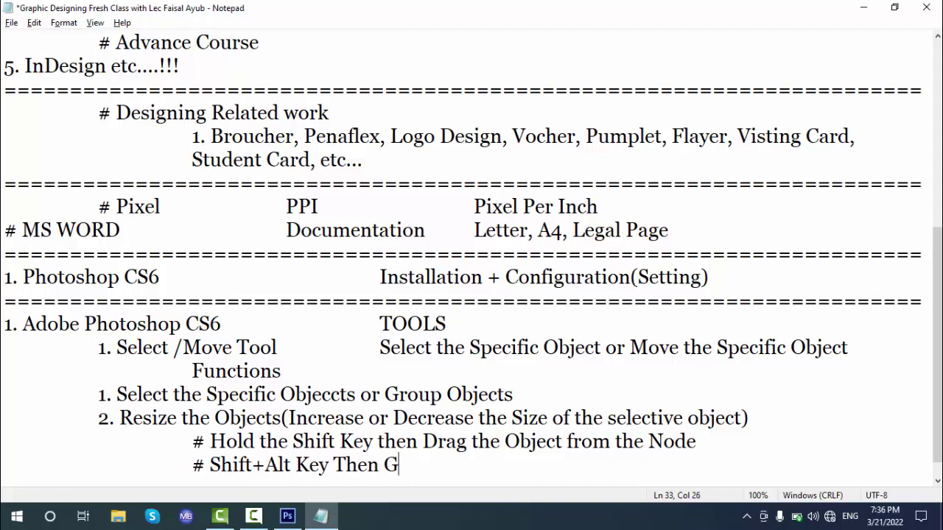
key(BackSpace)
text(De)
text(ag the Ob)
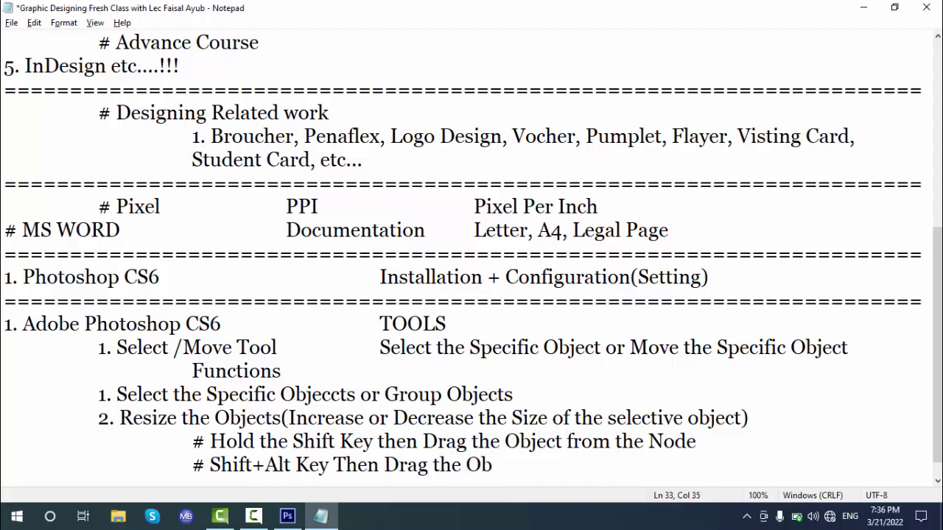
text(ject frm th)
key(BackSpace)
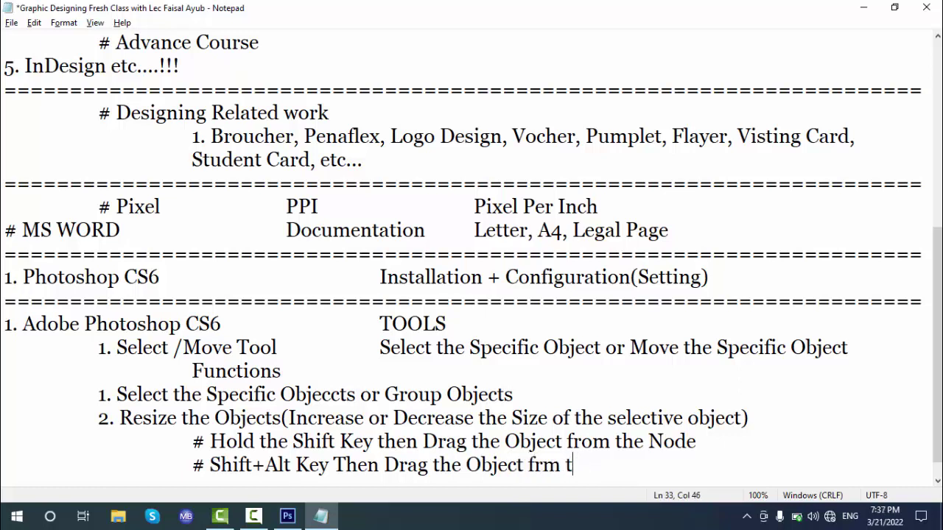
key(BackSpace)
key(BackSpace)
key(BackSpace)
text(ome th)
key(BackSpace)
key(BackSpace)
key(BackSpace)
key(BackSpace)
text(the Node)
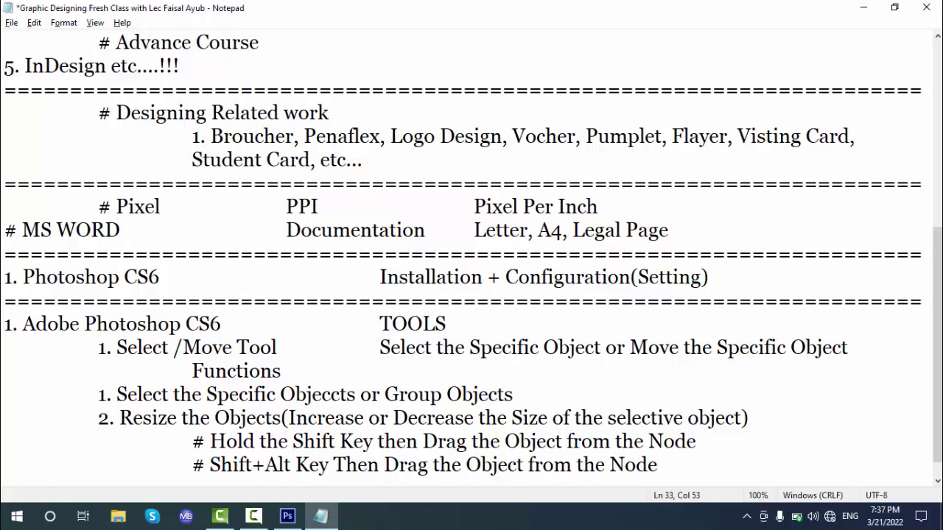
key(ctrl+s)
Switch to Photoshop, resize the red grape piece about its centre to about 67% width and 105% height, and apply.
key(alt+Tab)
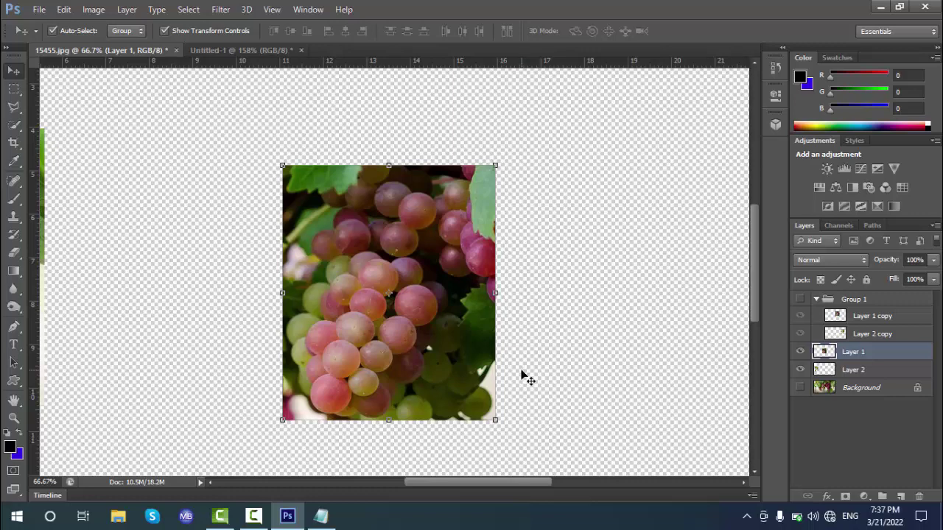
drag(498, 422, 427, 148)
scroll(436, 79, up, 6)
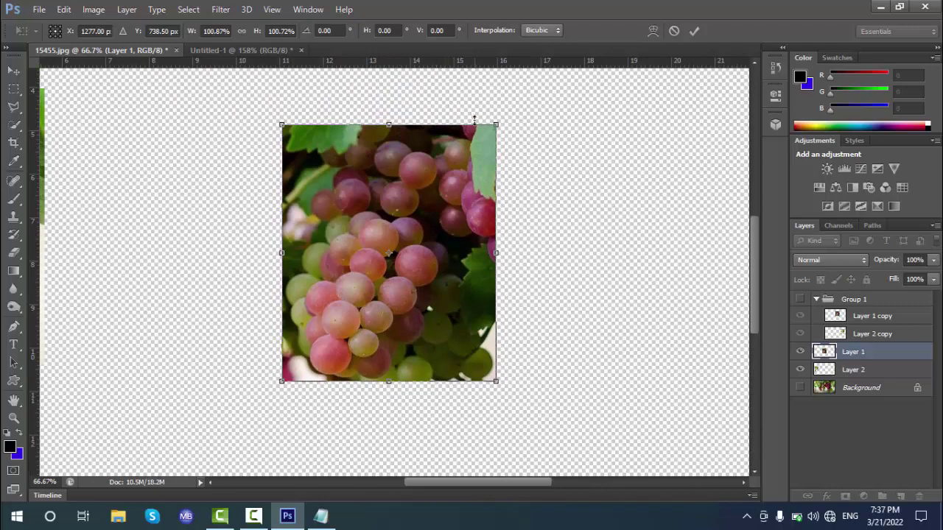
drag(500, 127, 427, 256)
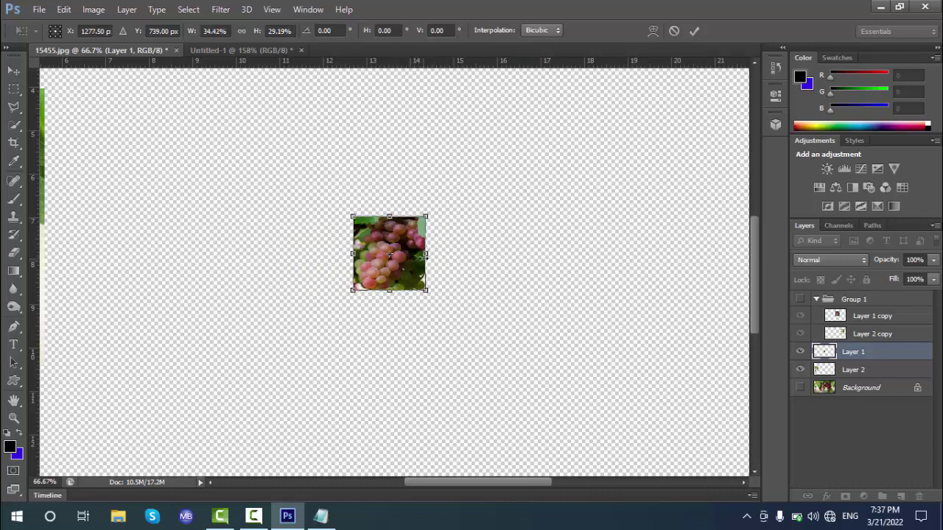
drag(389, 218, 547, 159)
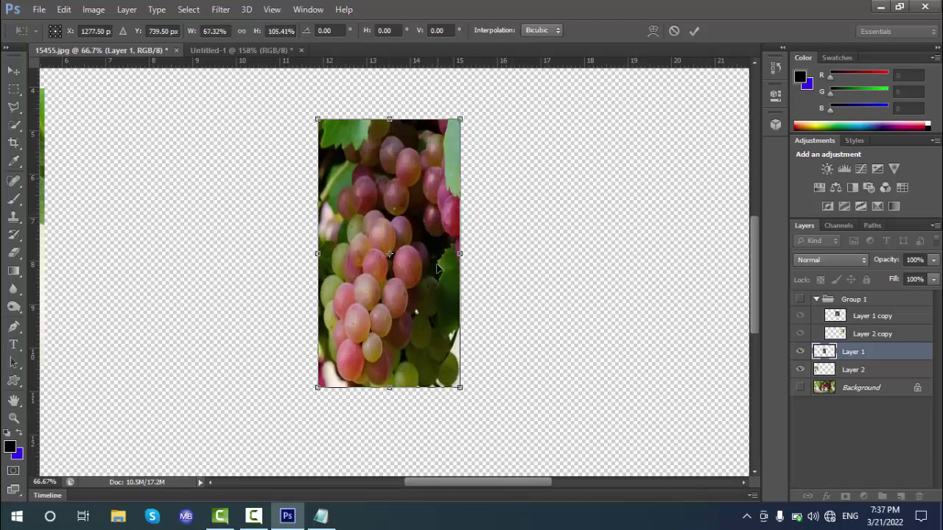
key(Return)
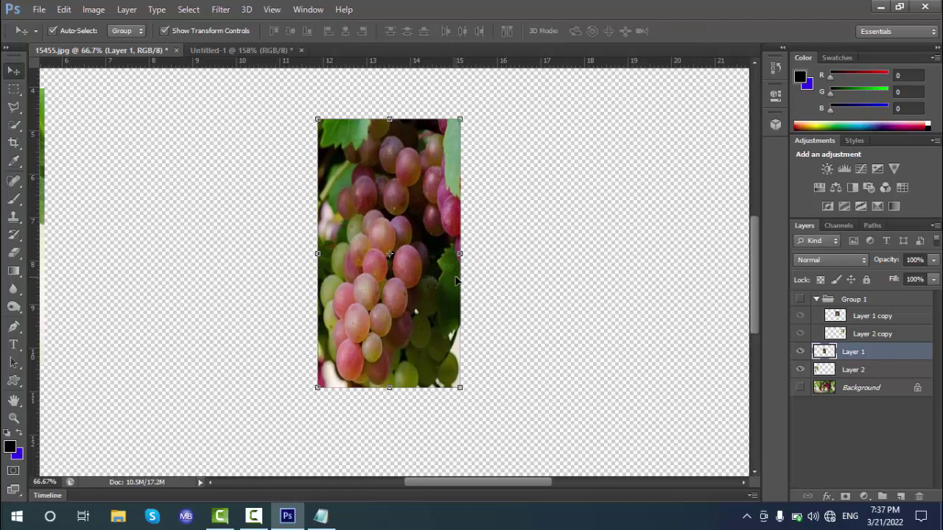
Enlarge the red grape piece about its centre to about 131%, shift it slightly down, apply the transform, and deselect the layer.
drag(459, 386, 482, 427)
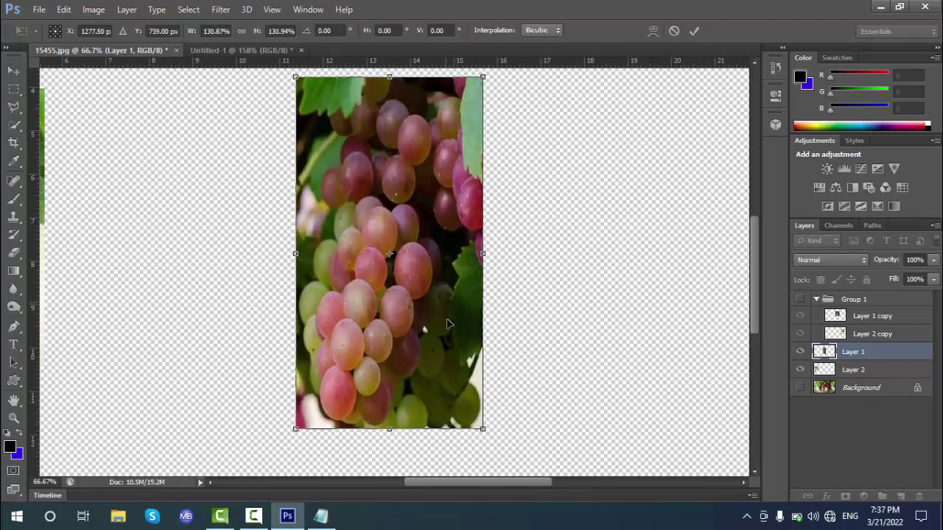
drag(449, 307, 451, 333)
key(Return)
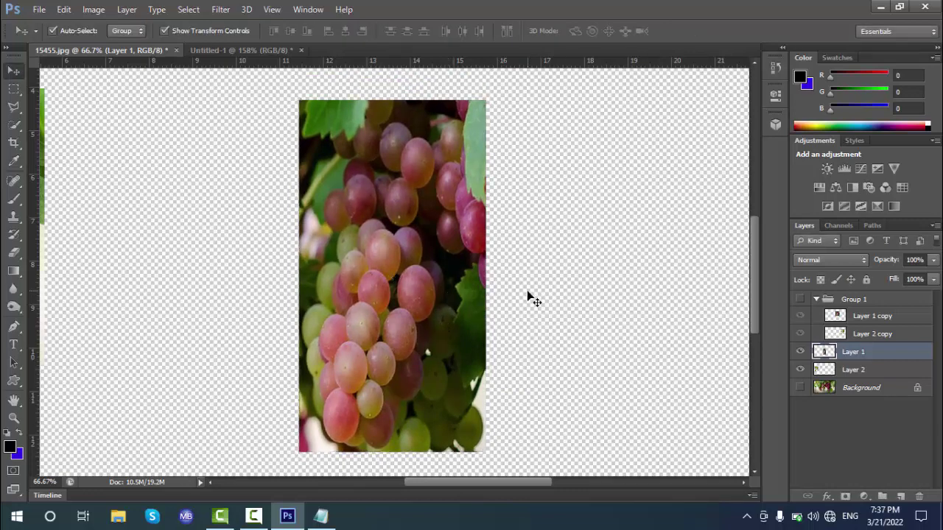
click(526, 295)
Switch to the Notepad notes, add "3. Duplicate the Selective Object" as a new function below the resize notes, and save.
click(322, 517)
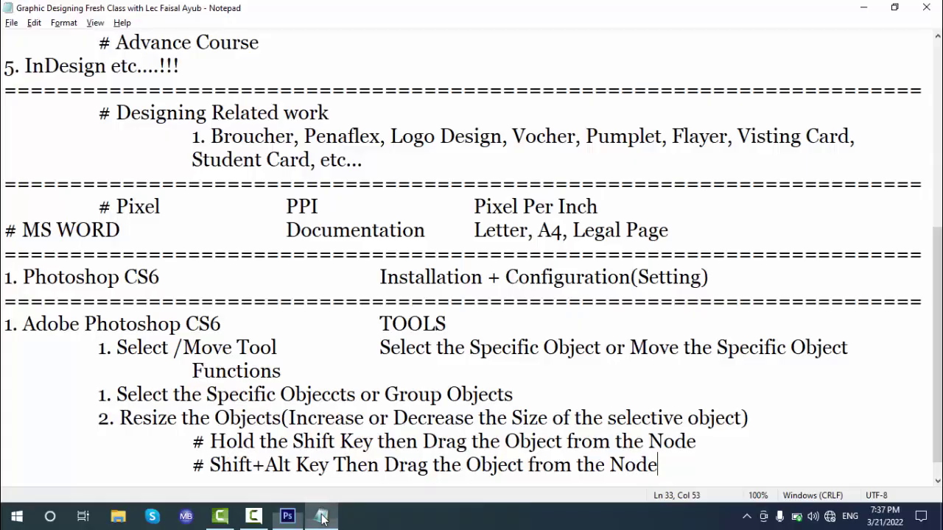
scroll(154, 425, down, 1)
click(127, 396)
drag(127, 396, 481, 396)
click(667, 443)
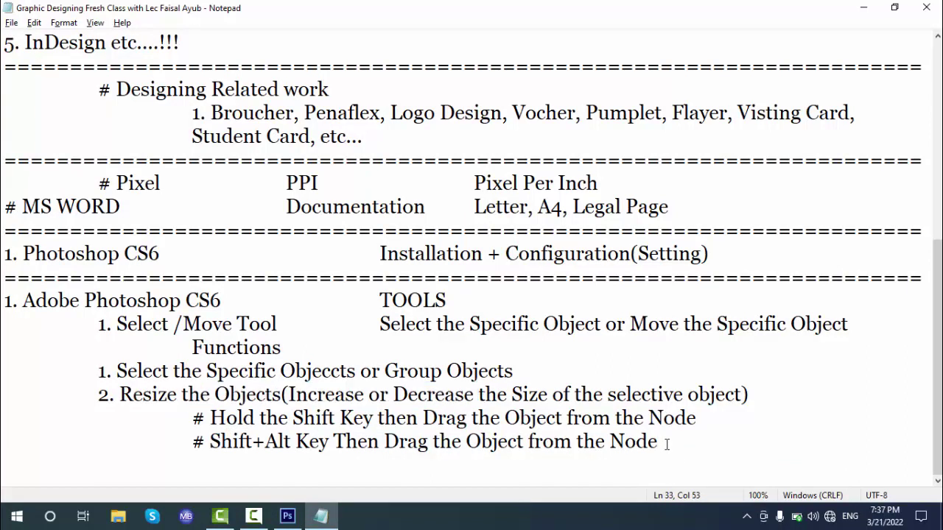
key(Return)
key(Tab)
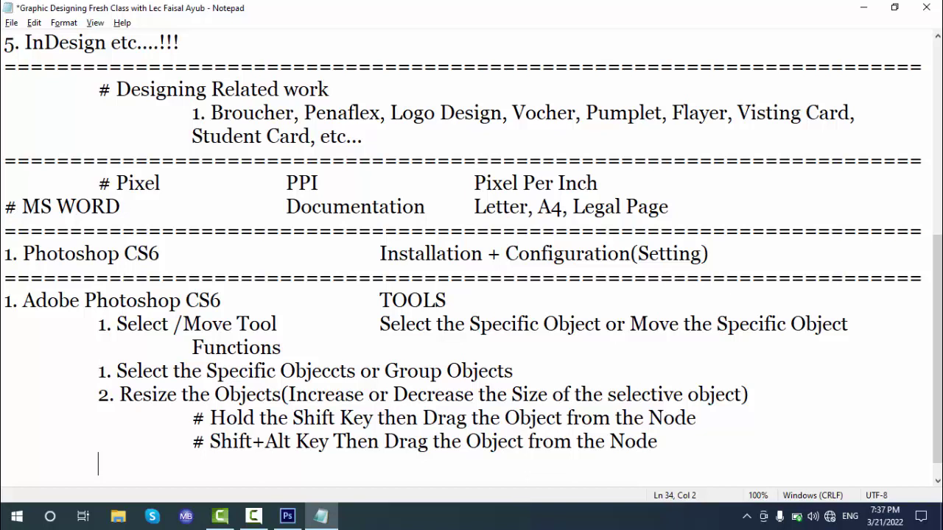
text(3. Dupl)
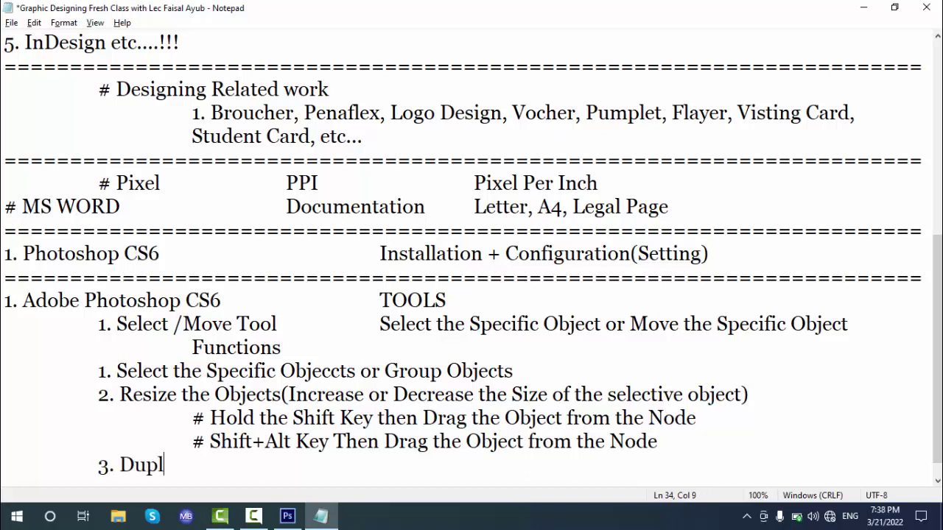
text(icate the Sellect)
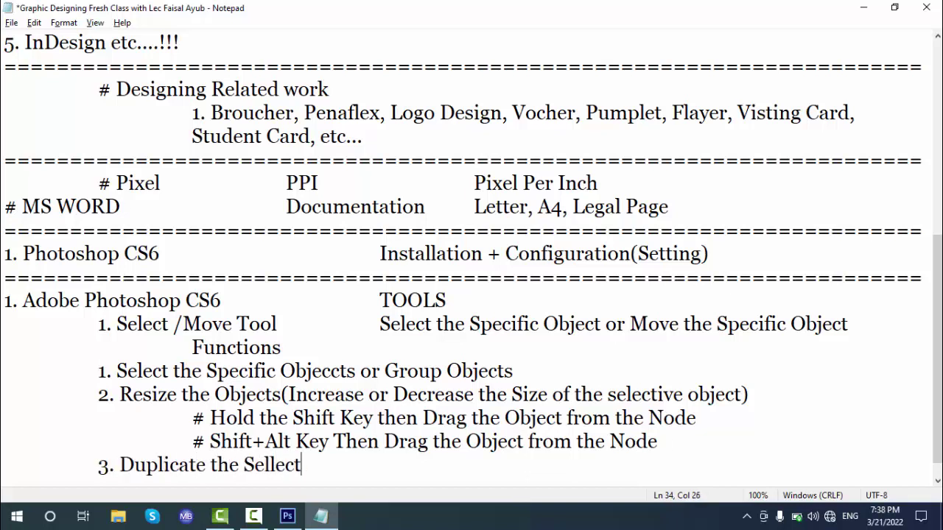
key(BackSpace)
key(BackSpace)
key(BackSpace)
key(BackSpace)
text(ective )
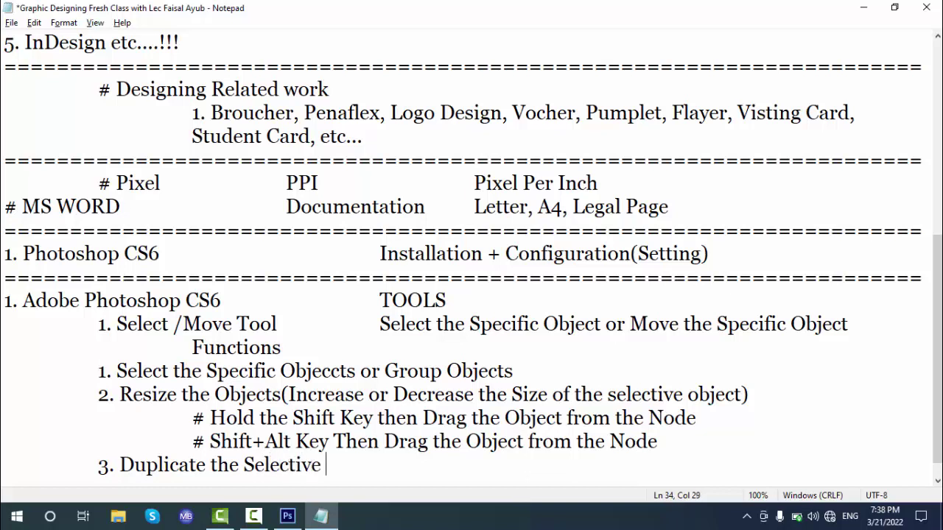
text(Object)
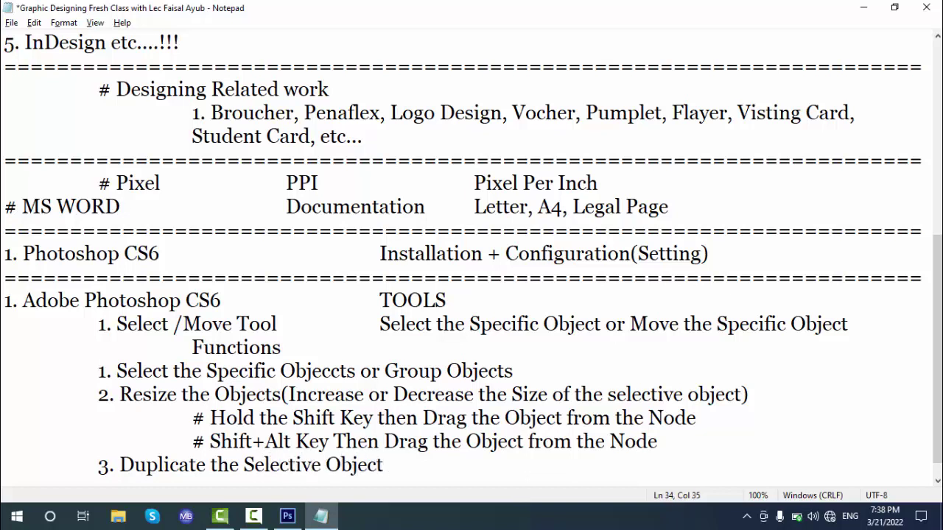
key(ctrl+s)
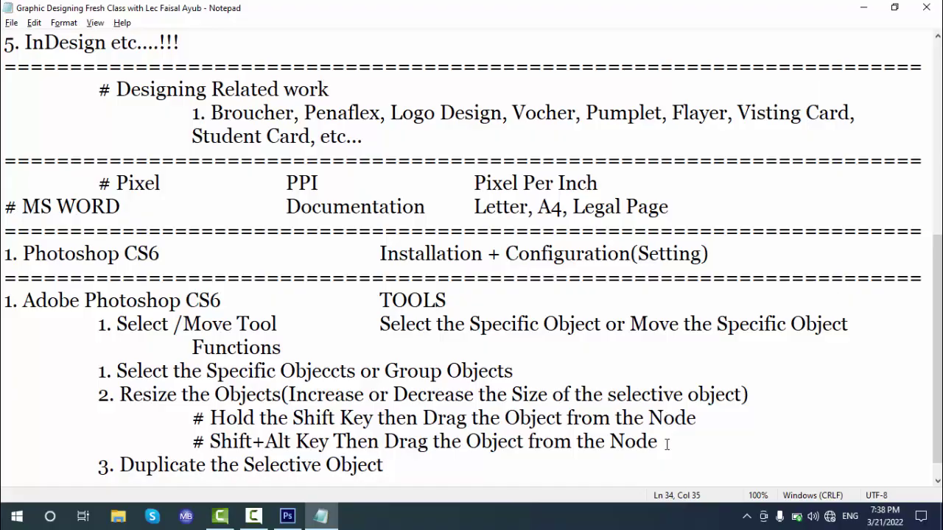
Switch to Photoshop and undo the recent resizes and moves of the red grape piece.
key(alt+Tab)
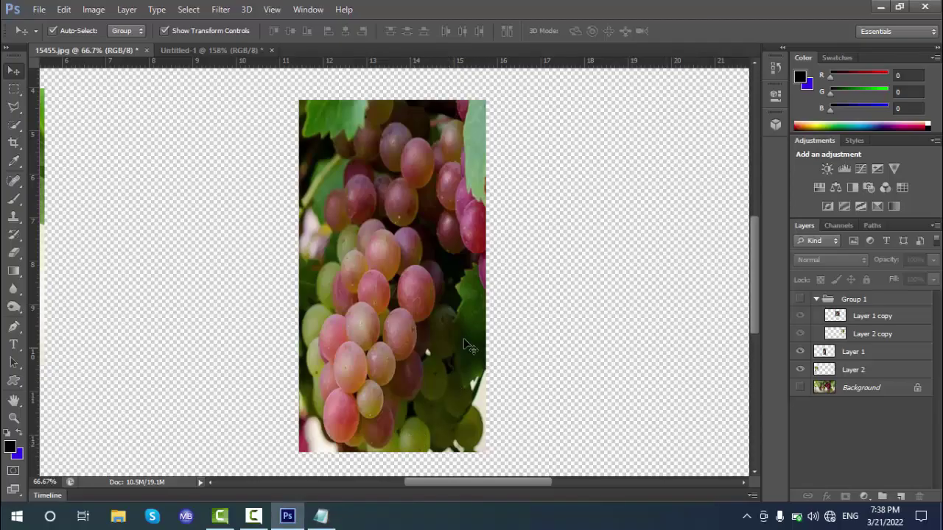
click(467, 344)
key(ctrl+alt+z)
key(ctrl+alt+z)
key(ctrl+alt+z)
key(ctrl+alt+z)
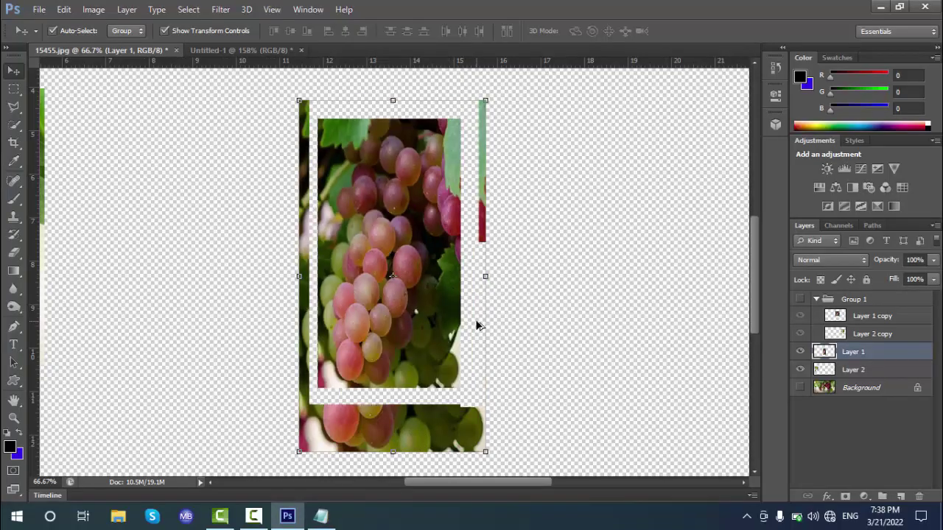
key(ctrl+alt+z)
key(ctrl+alt+z)
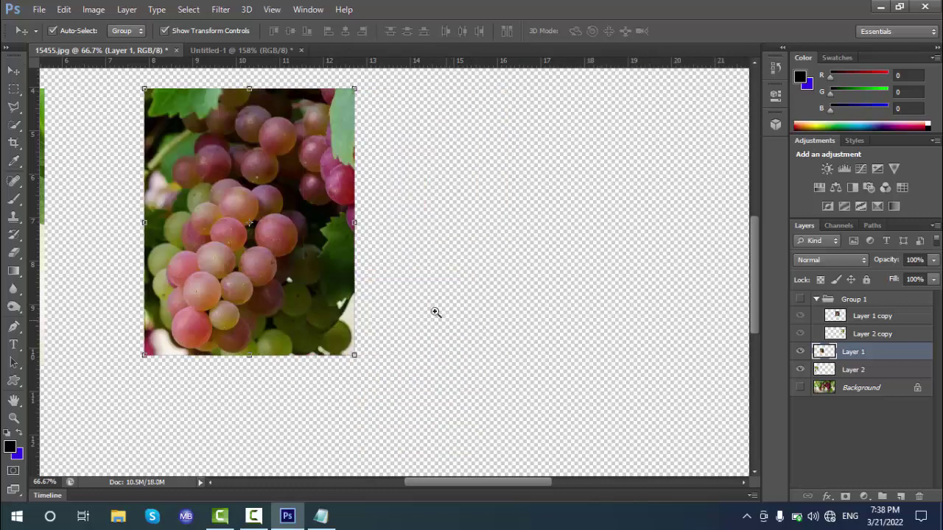
Fit the image on screen, then move the red grape piece to the lower left and the green piece to the upper middle.
key(z)
right_click(434, 296)
click(449, 302)
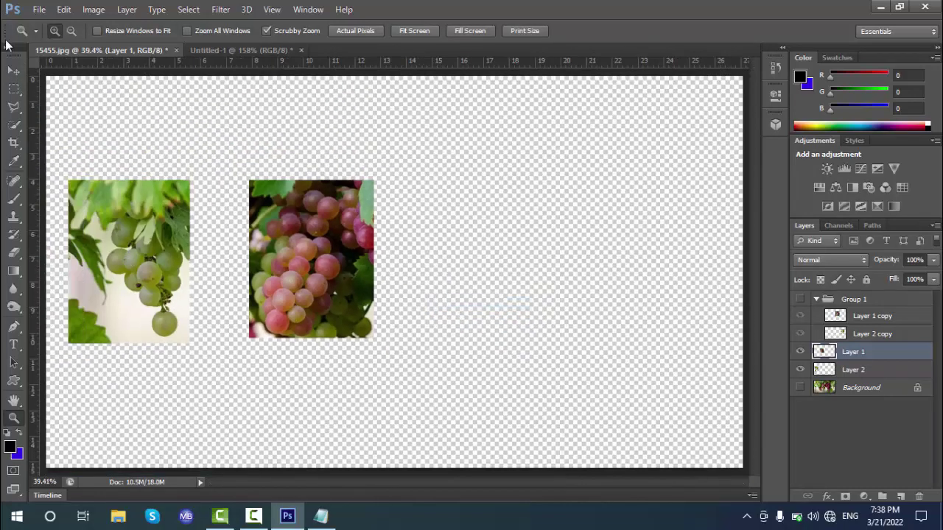
click(14, 71)
drag(174, 275, 544, 301)
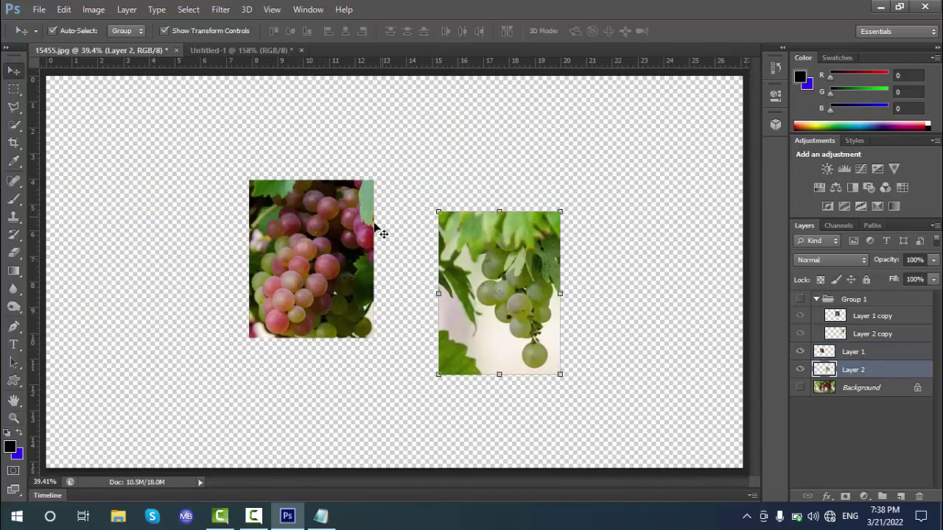
drag(348, 235, 248, 269)
drag(470, 263, 382, 225)
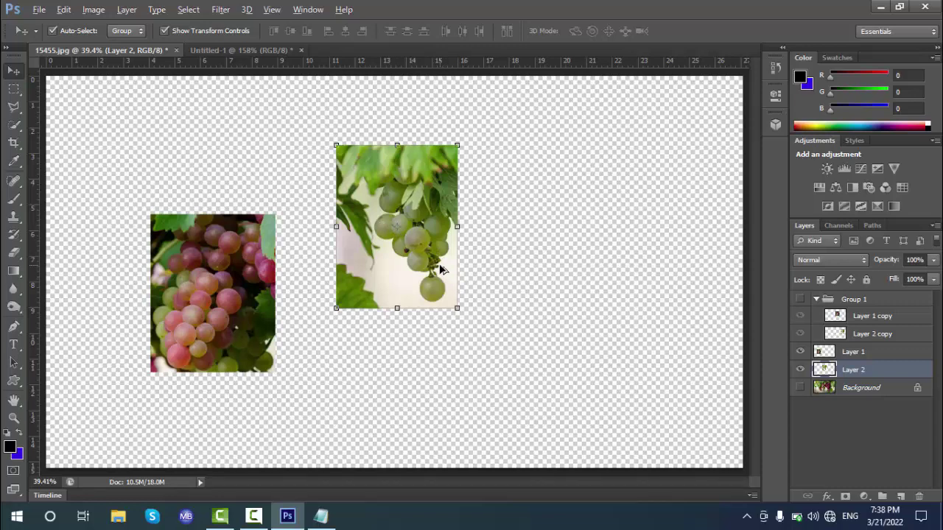
Make two copies of the green grape piece in a row to its right, and two overlapping copies of the red piece around its original.
drag(440, 269, 696, 240)
click(236, 326)
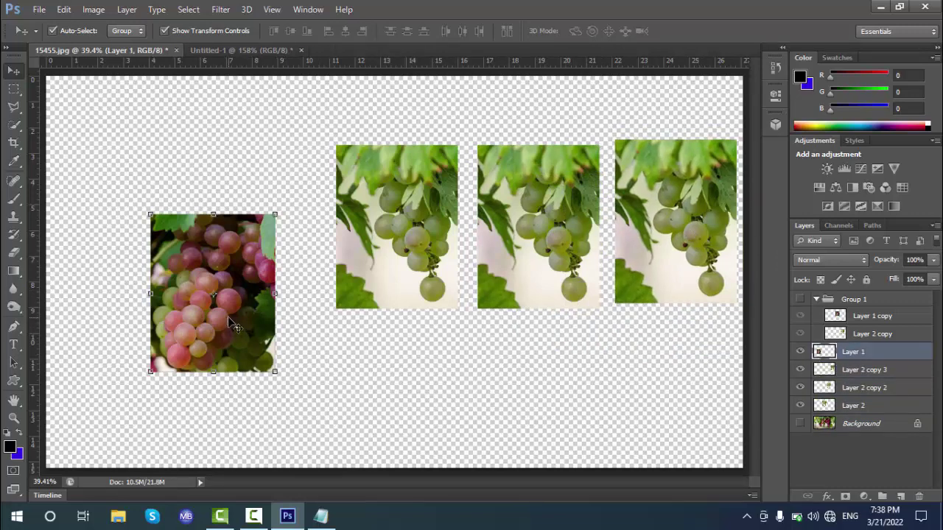
drag(209, 328, 209, 157)
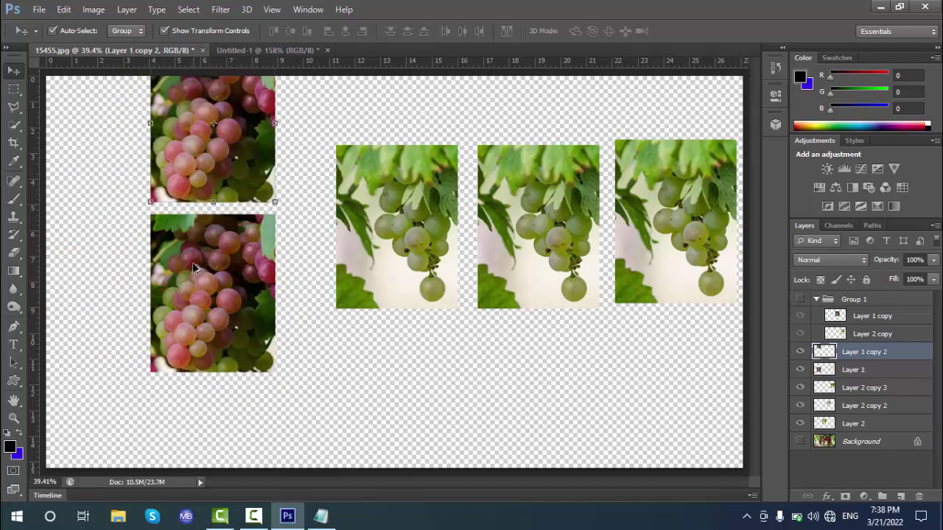
drag(192, 262, 115, 259)
drag(189, 144, 236, 324)
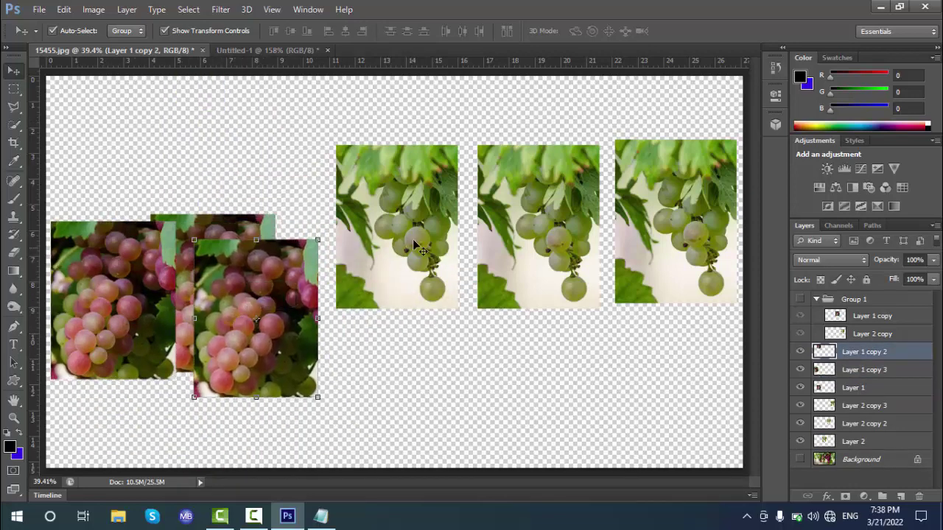
Move the original green grape piece and the frontmost red copy so they overlap their neighbours, and deselect all layers.
drag(381, 248, 432, 260)
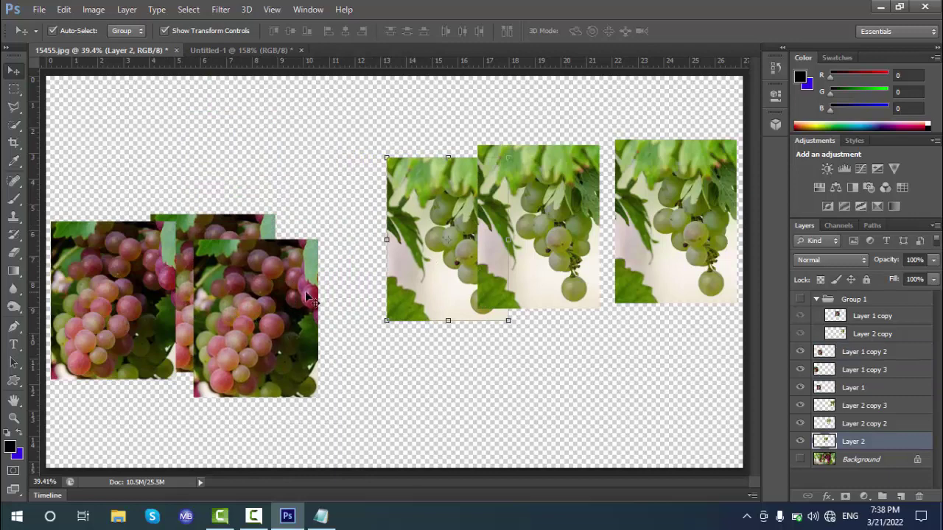
drag(306, 297, 333, 265)
click(332, 402)
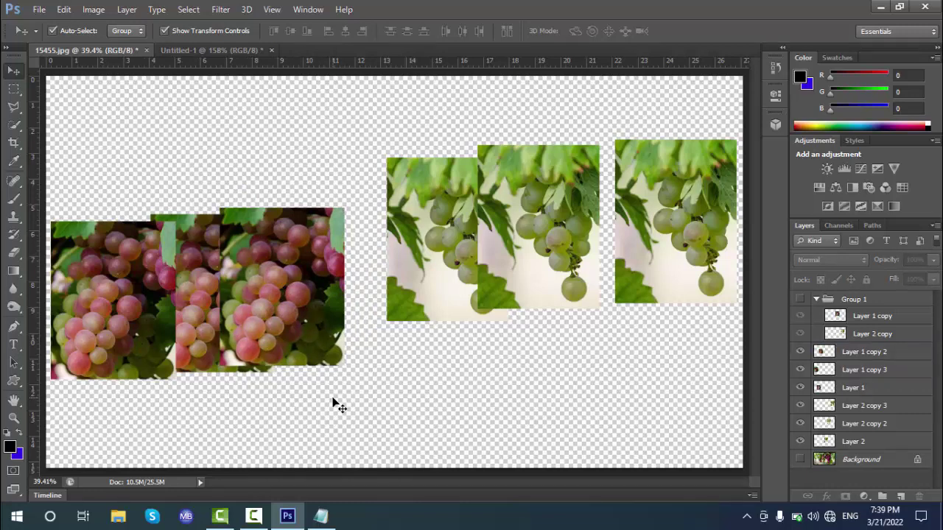
Switch to the Notepad notes and add the indented line "# Hold the ALT Key then Drag the Object" under function 3.
click(320, 516)
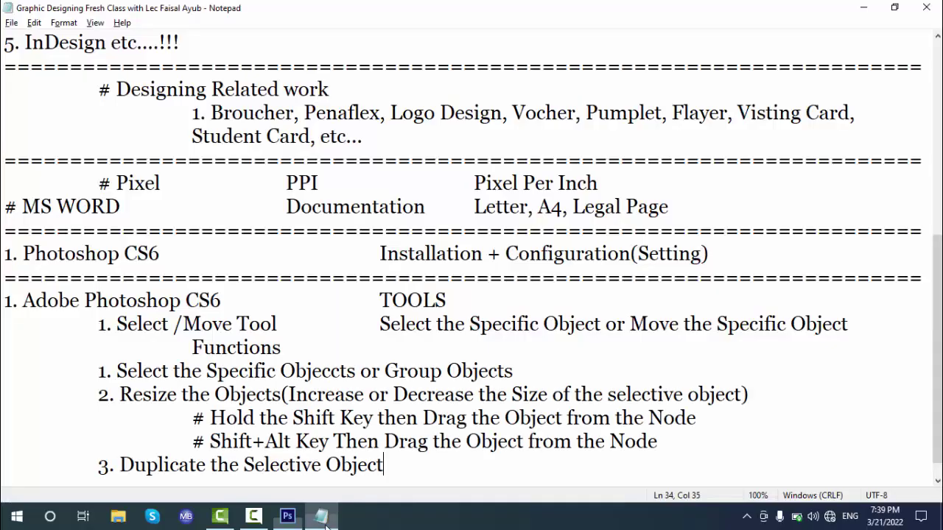
key(Return)
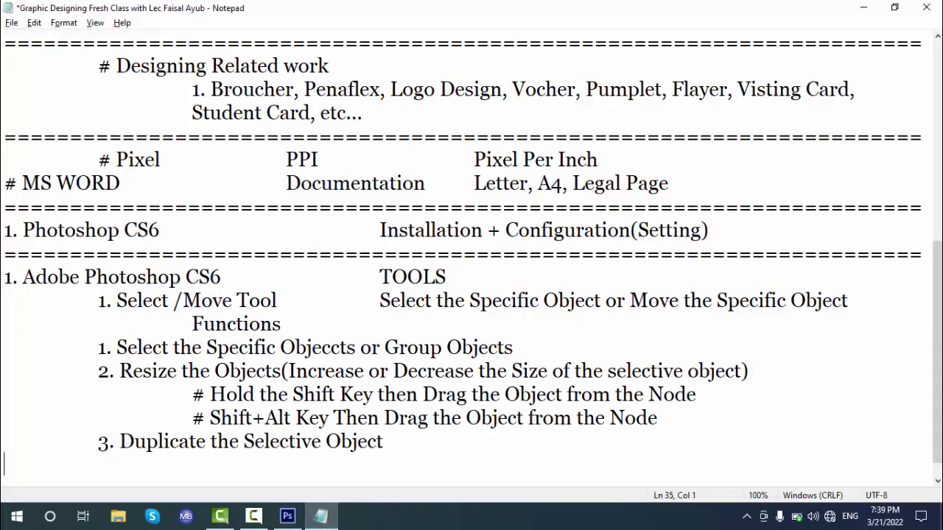
text(# Holde the)
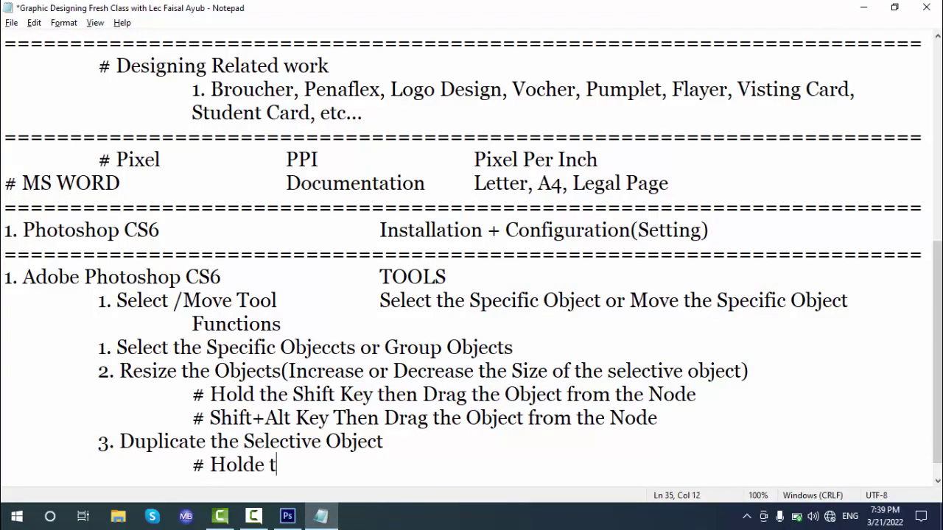
key(BackSpace)
key(BackSpace)
key(BackSpace)
key(BackSpace)
key(BackSpace)
key(BackSpace)
text(the ALT Key fromm the)
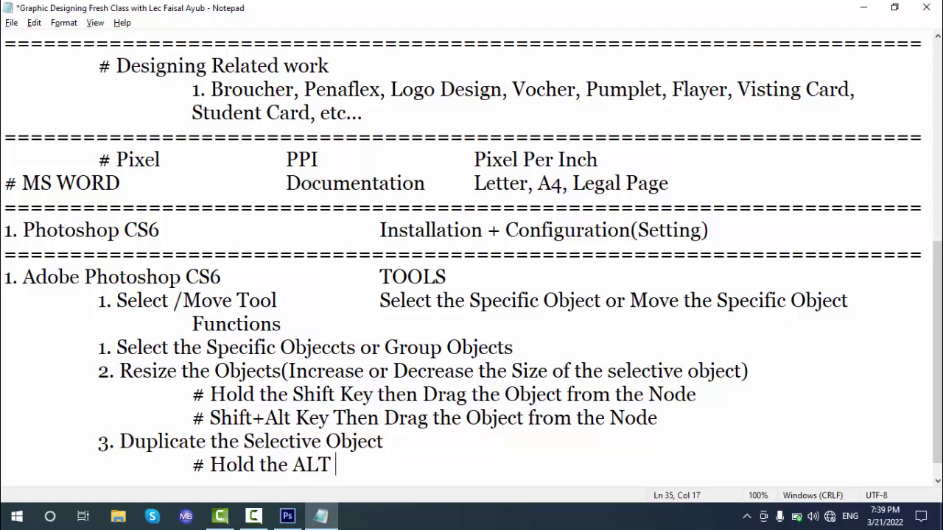
key(BackSpace)
key(BackSpace)
key(BackSpace)
key(BackSpace)
key(BackSpace)
key(BackSpace)
key(BackSpace)
key(BackSpace)
key(BackSpace)
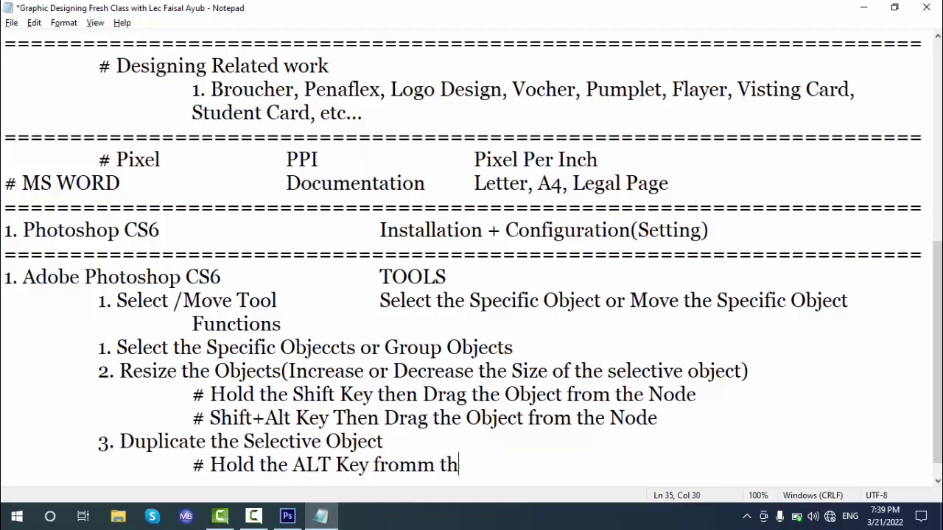
text(thne)
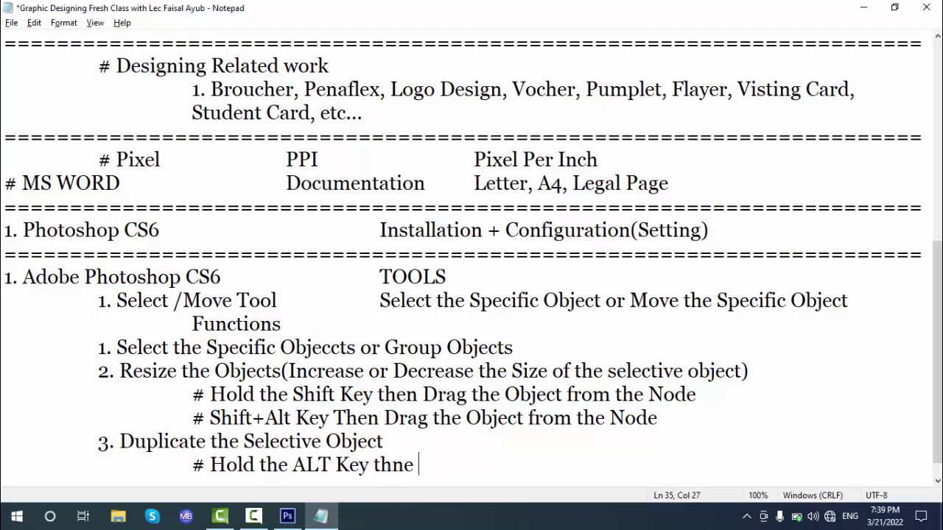
key(BackSpace)
key(BackSpace)
key(BackSpace)
text(en Drag the Picu)
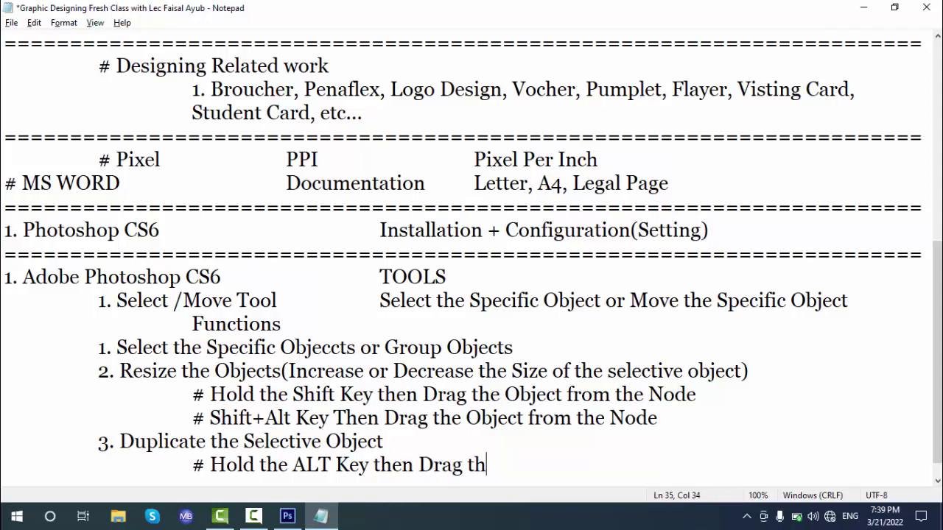
key(BackSpace)
key(BackSpace)
key(BackSpace)
key(BackSpace)
text(Object)
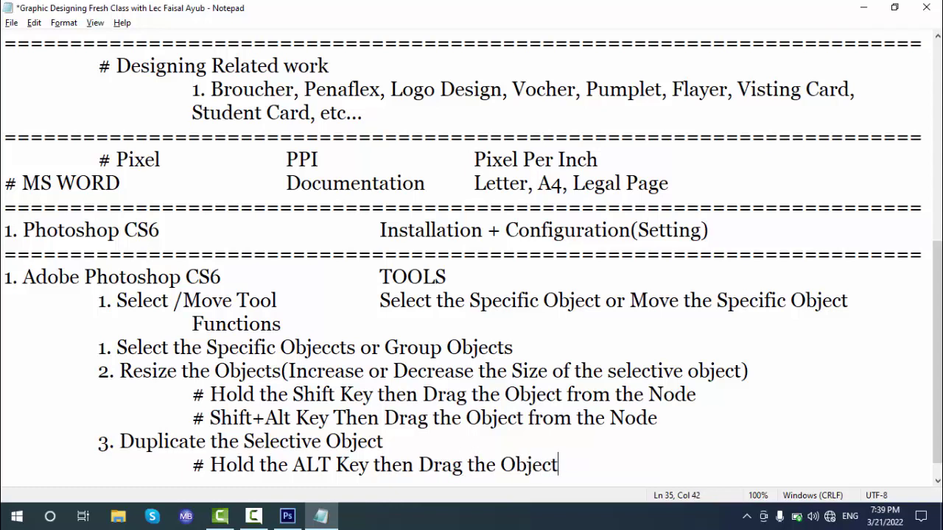
Add "4. Rotate the Object" as a new function on the line below the duplicating note.
key(Return)
key(Tab)
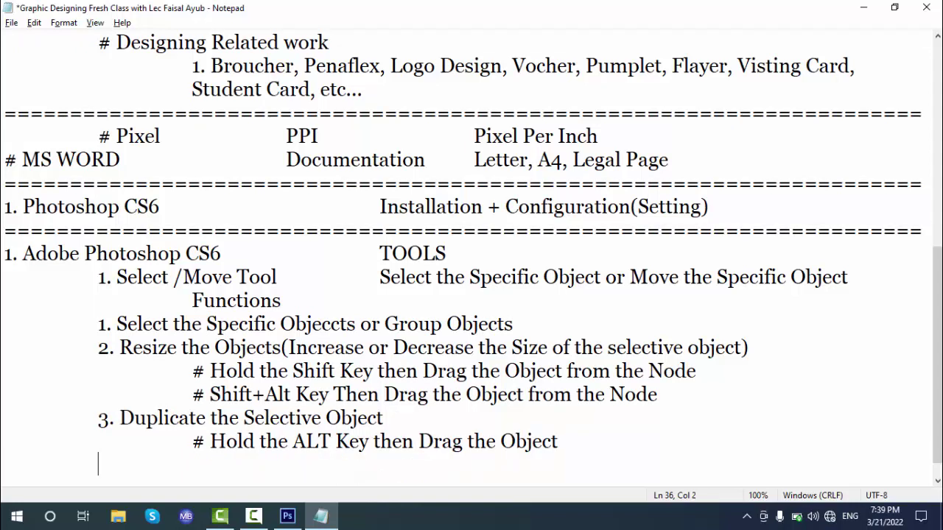
text(4. Rotate the Objects)
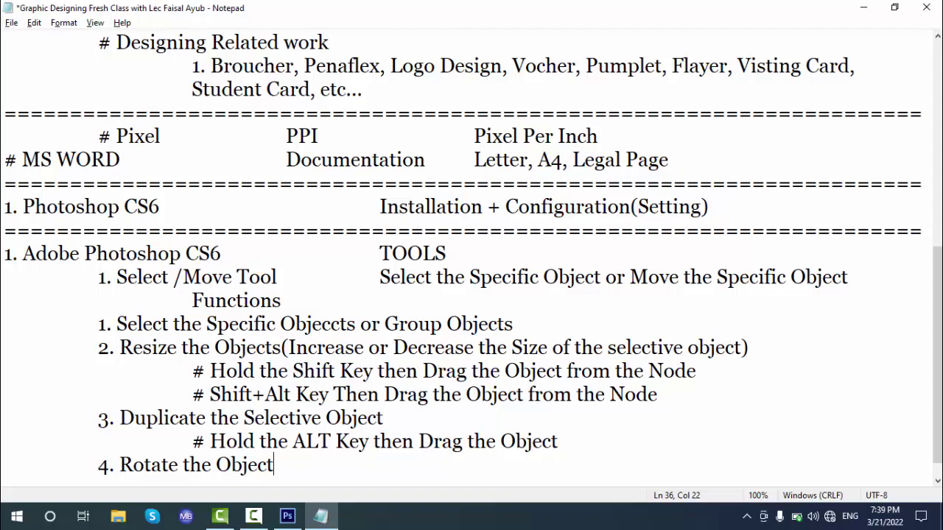
Switch to Photoshop, group the layers from Layer 2 up to Layer 1 copy 3, and hide that group.
key(alt+Tab)
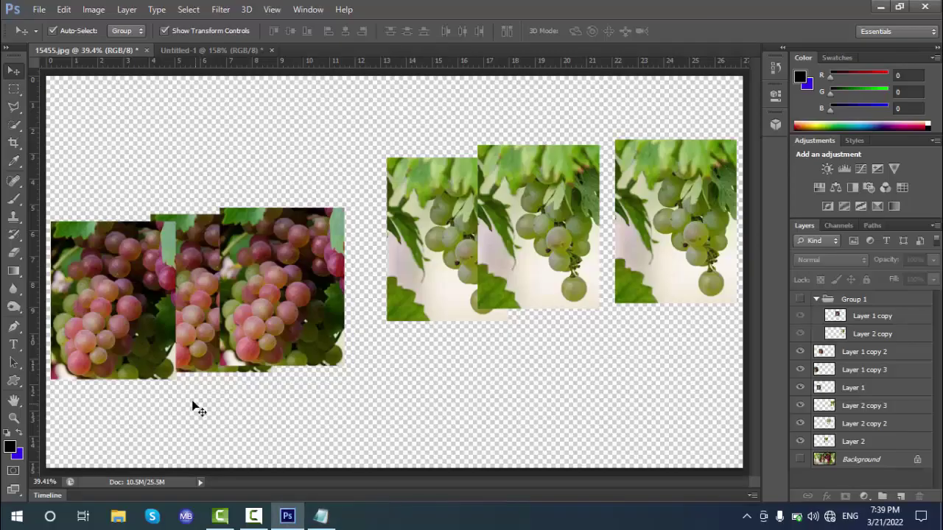
click(853, 442)
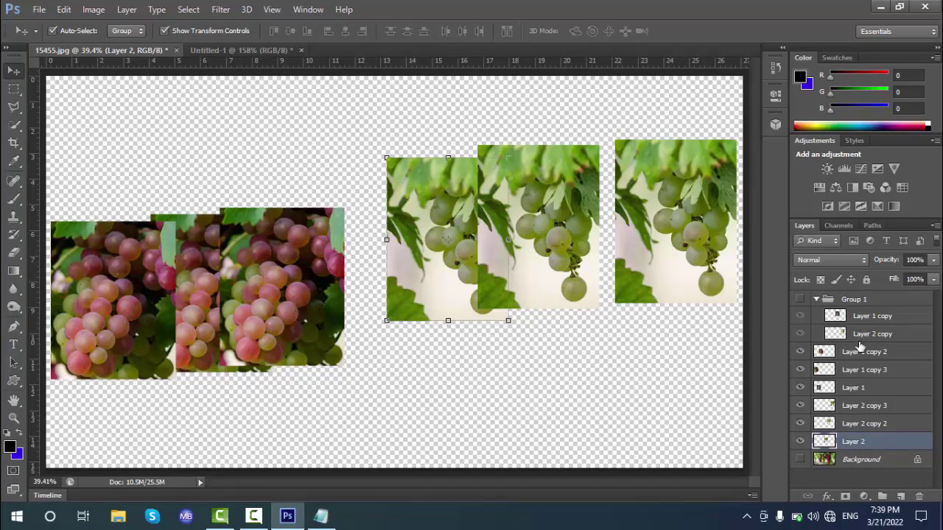
shift+click(849, 370)
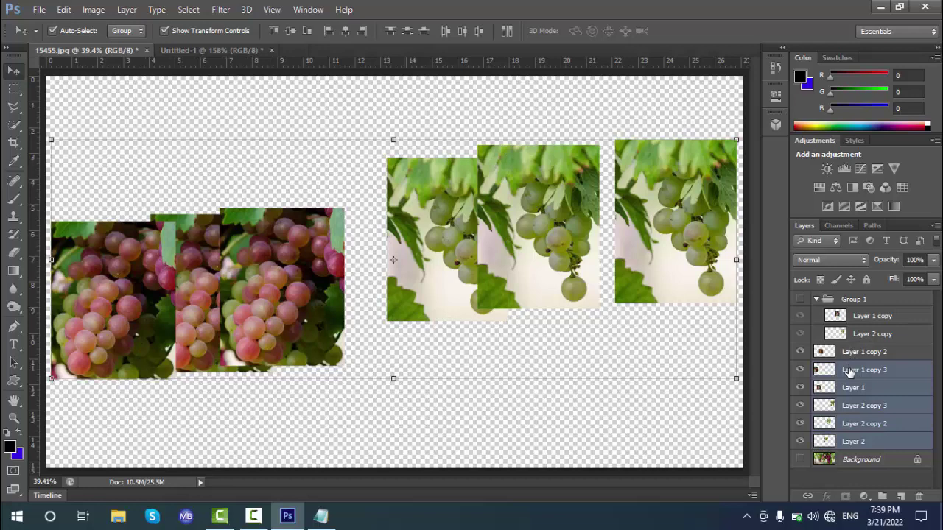
key(ctrl+g)
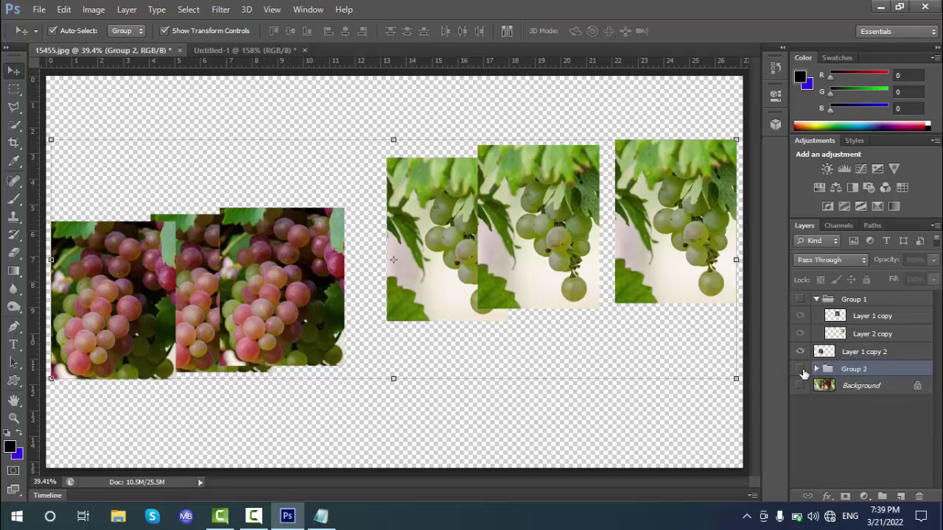
click(800, 369)
Enlarge the red grape piece on Layer 1 copy 2 and place it near the middle of the canvas.
click(841, 354)
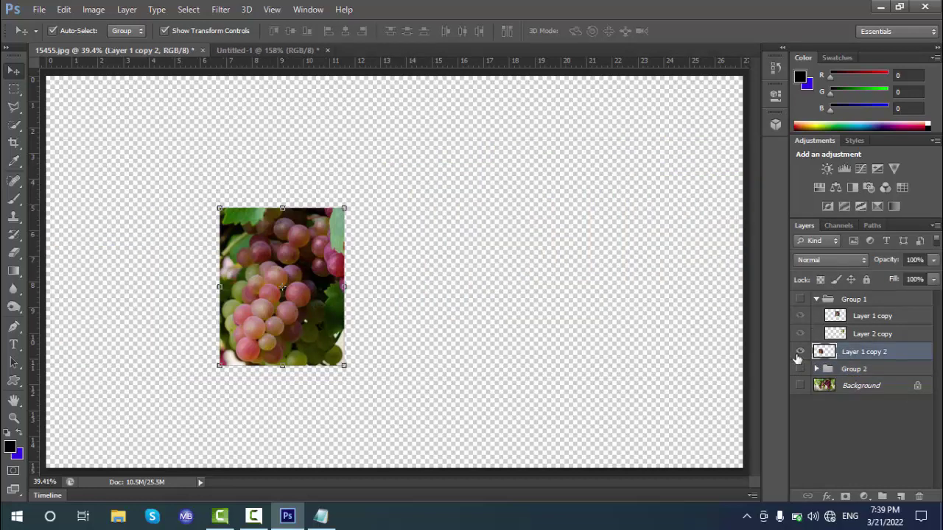
drag(239, 269, 320, 245)
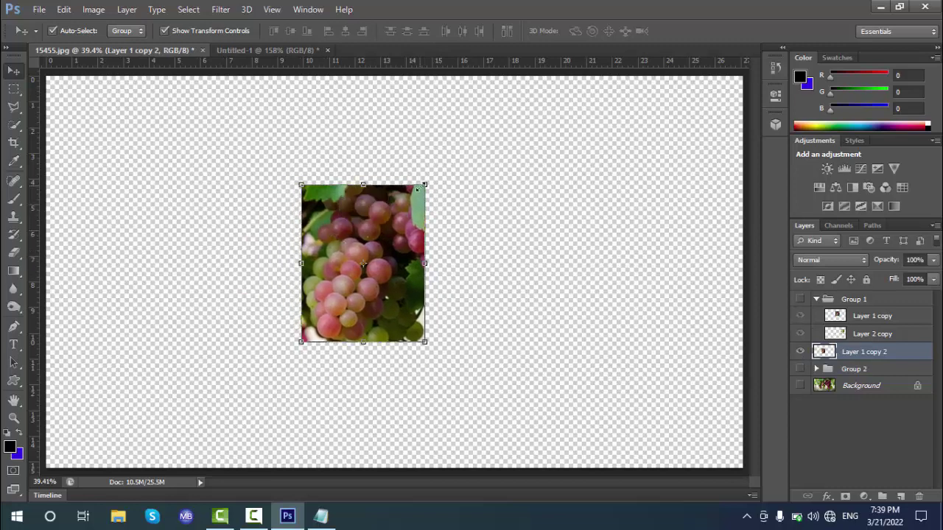
key(ctrl+t)
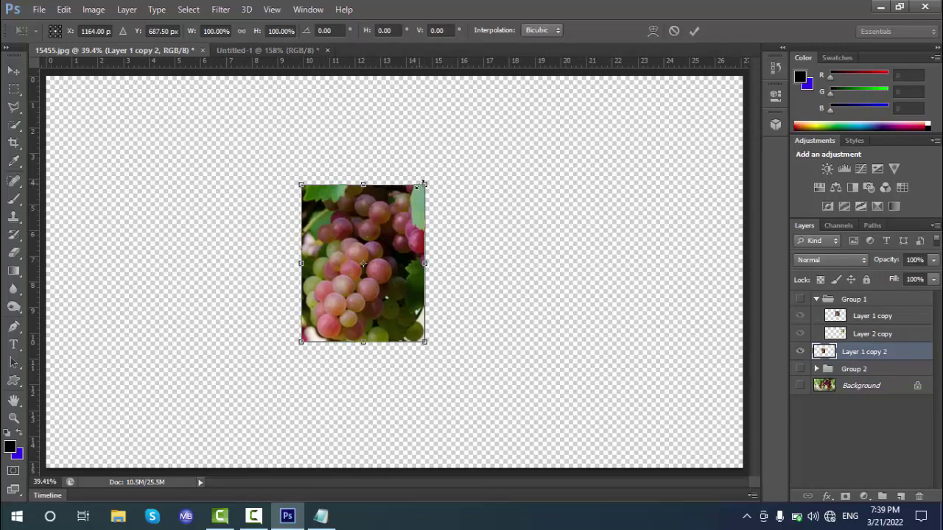
drag(424, 183, 500, 148)
drag(366, 214, 391, 230)
key(Return)
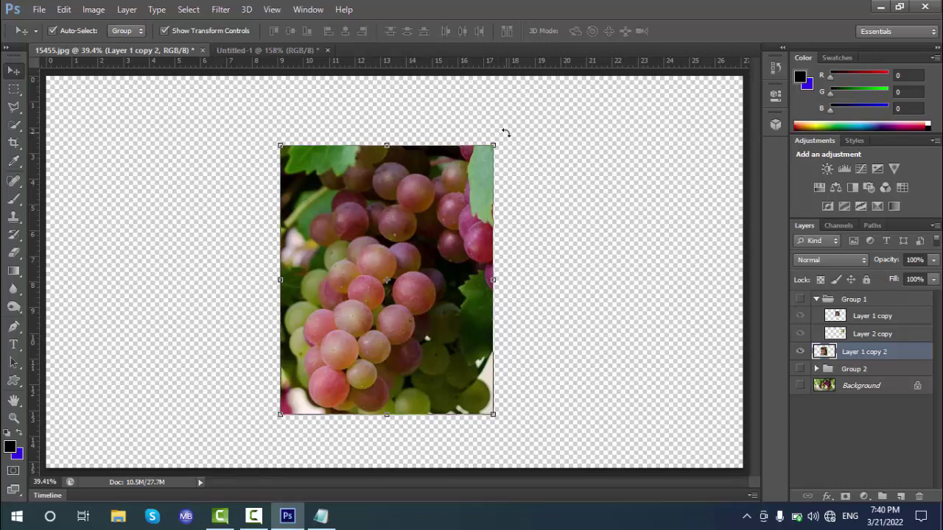
Rotate the red grape piece freely around its centre, ending at about 14.2°.
drag(506, 133, 385, 335)
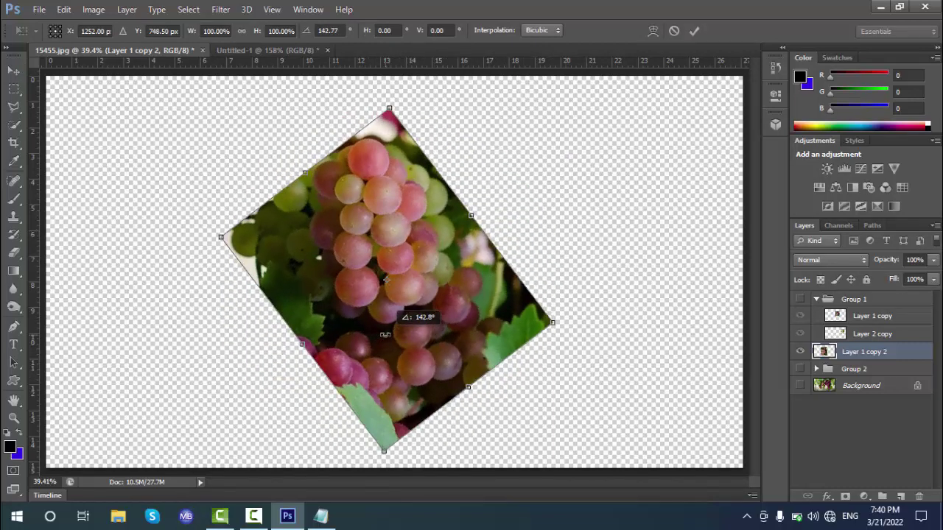
drag(385, 335, 504, 244)
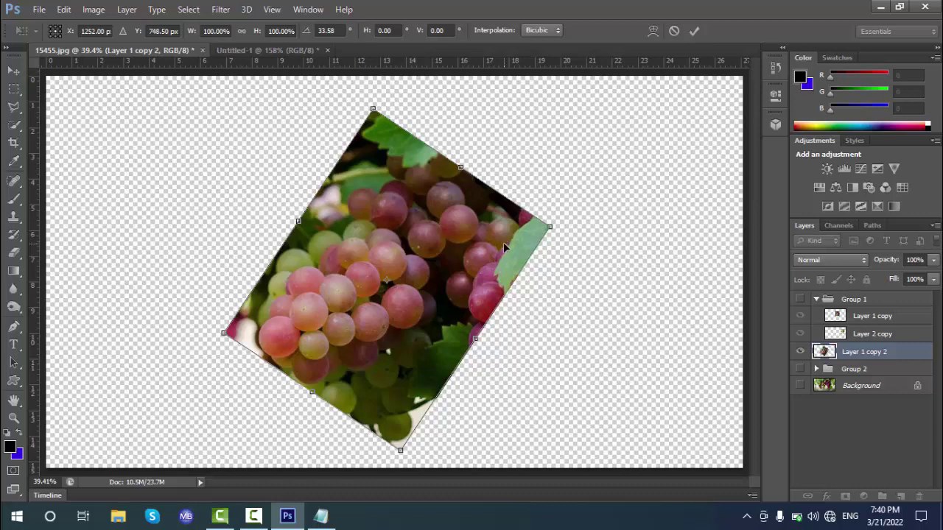
drag(559, 227, 498, 193)
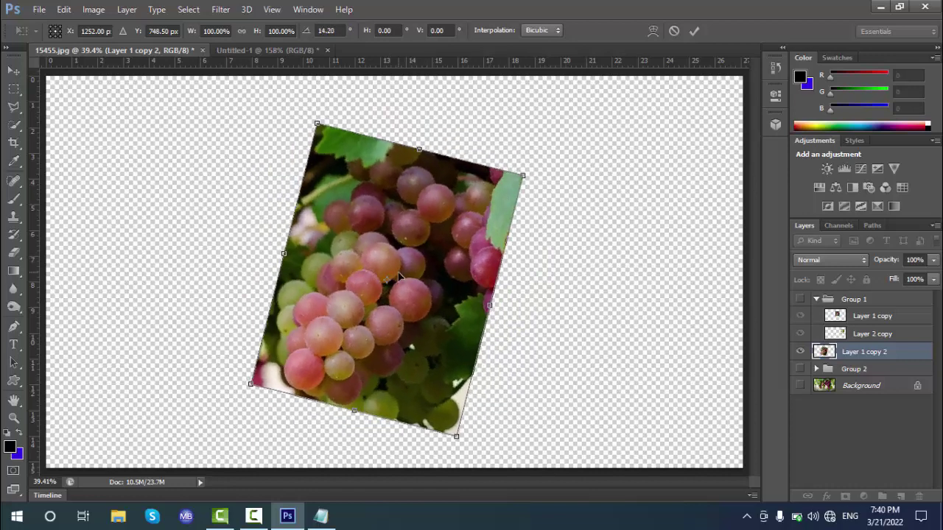
Rotate the red piece around a reference point at its lower-left corner, and around one at its lower-right corner to about -66°.
drag(388, 283, 266, 381)
drag(543, 174, 402, 250)
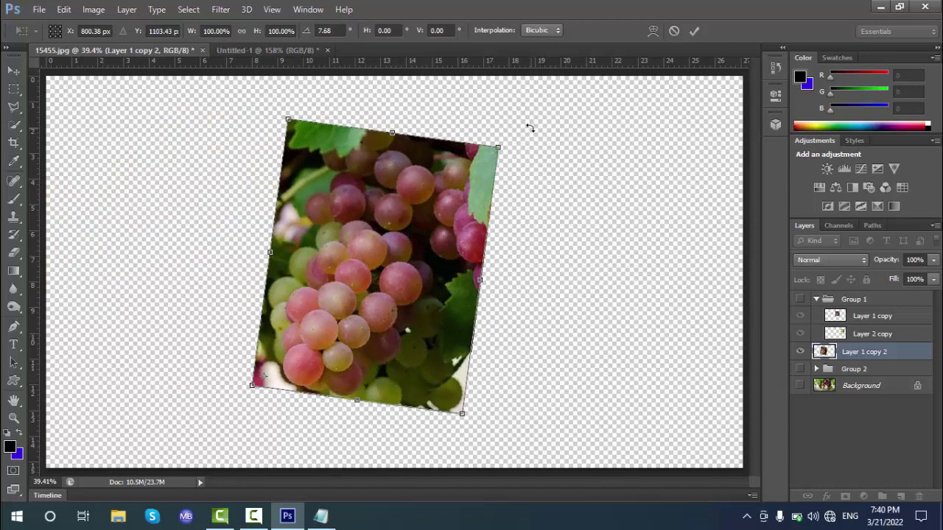
drag(531, 126, 287, 129)
drag(271, 384, 415, 262)
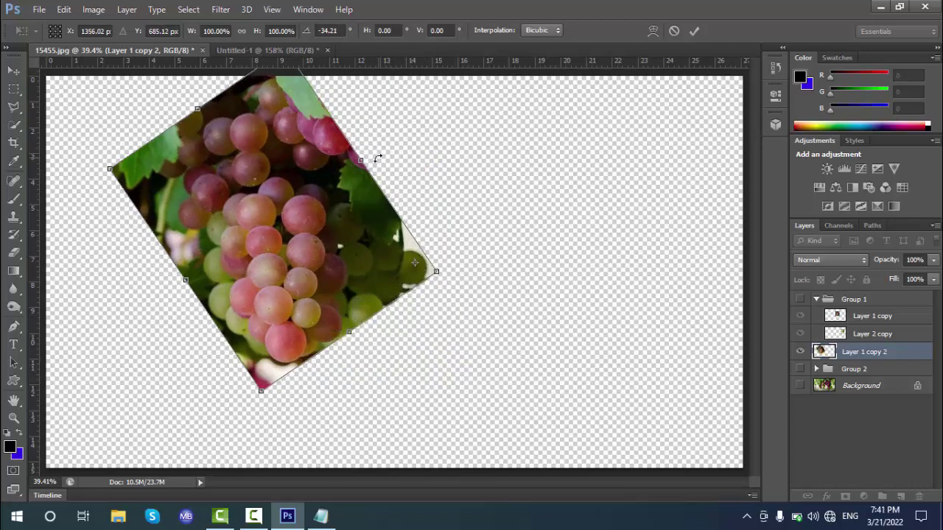
drag(373, 141, 249, 125)
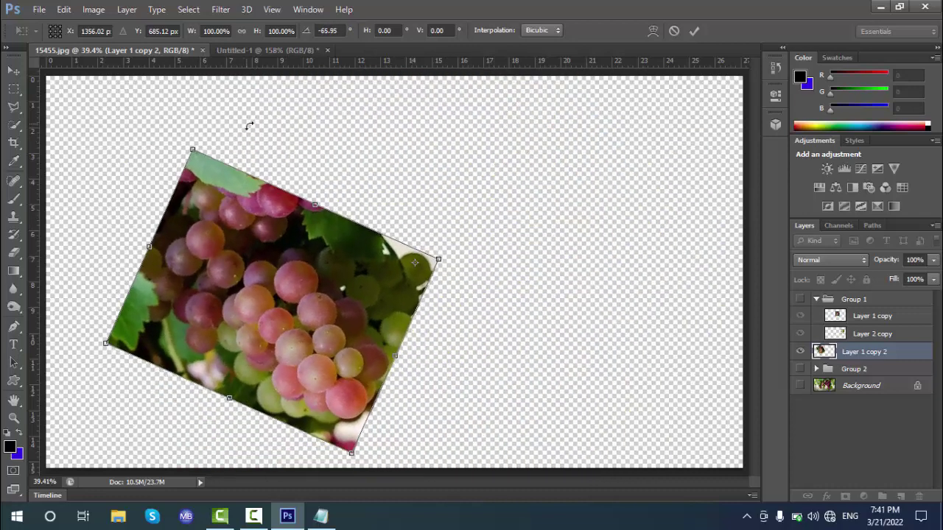
Return the reference point to near the middle of the red piece and rotate it to about 12.7°.
drag(409, 267, 268, 321)
drag(199, 139, 214, 276)
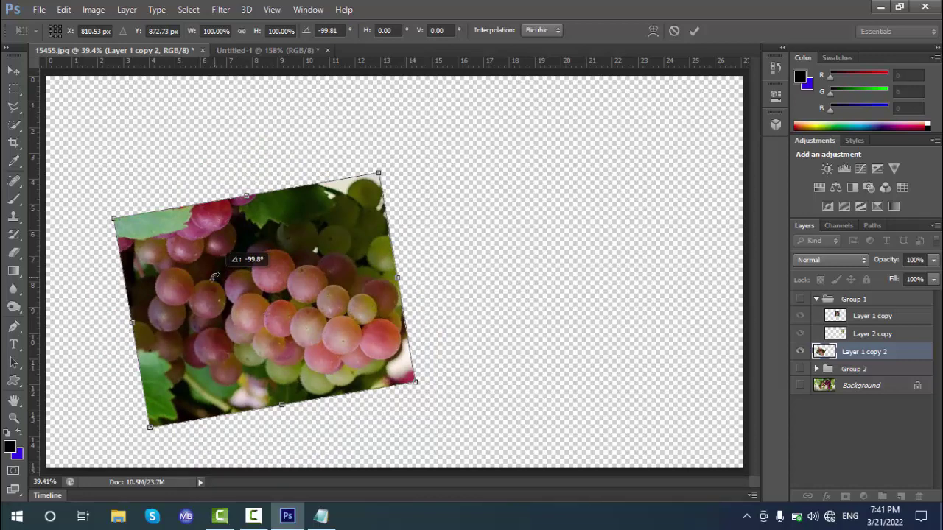
drag(215, 276, 378, 227)
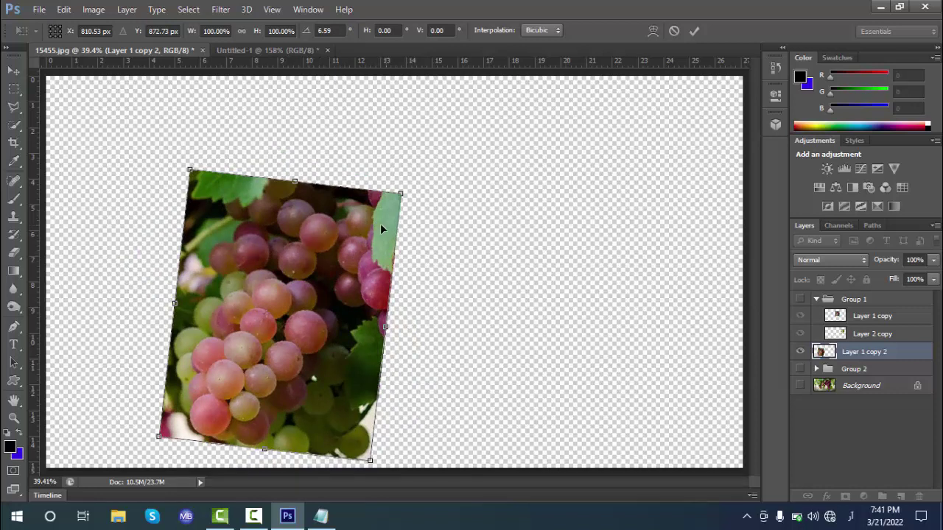
drag(409, 193, 357, 259)
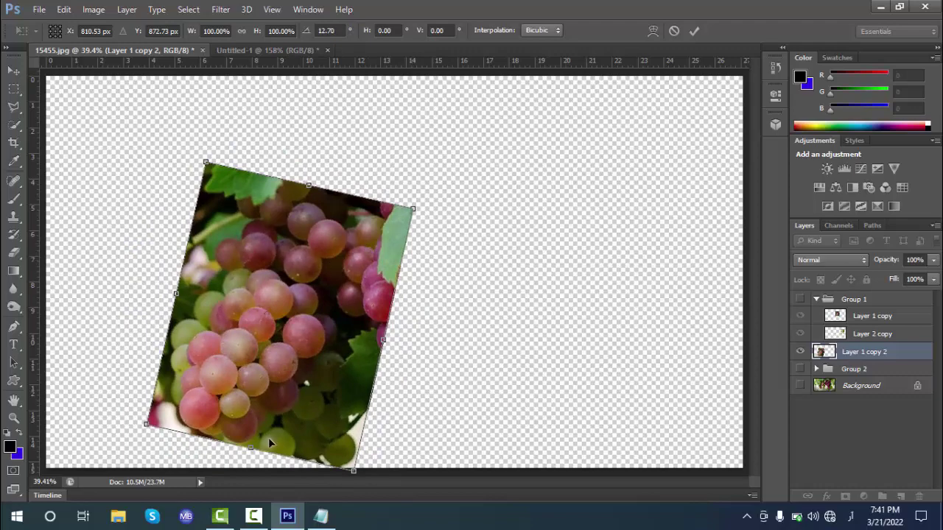
Switch to the Notepad class notes and add "# Hold the Shift Key from the Keyboard then rotate the object" under "4. Rotate the Object".
click(321, 516)
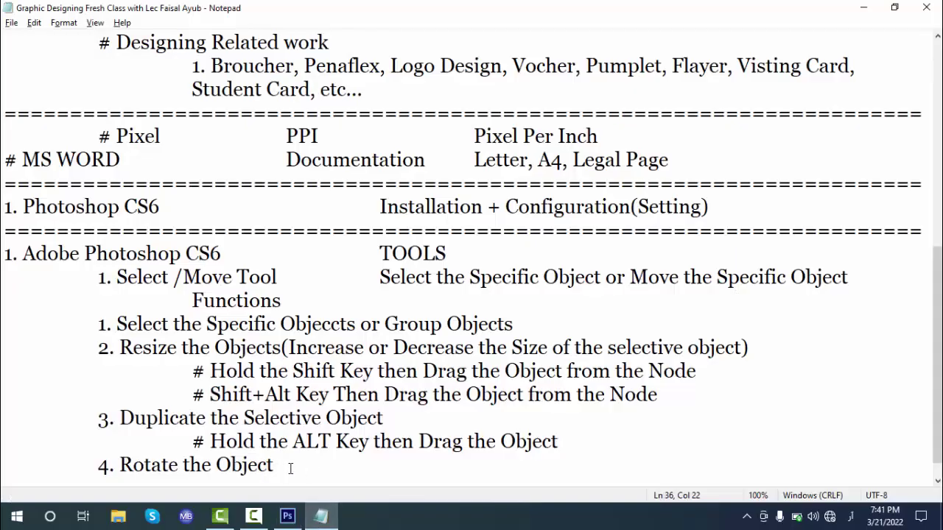
key(alt+shift)
key(Return)
key(Tab)
text(#)
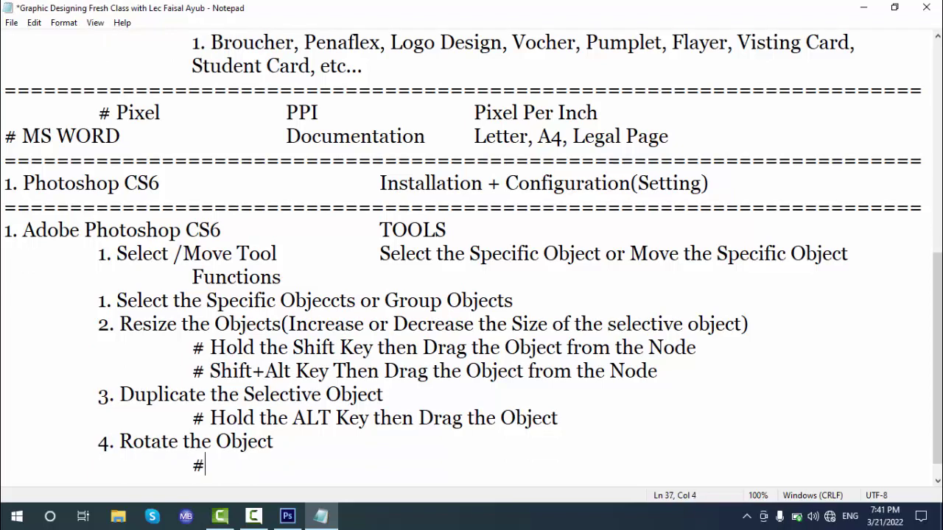
text( Hold the Shi)
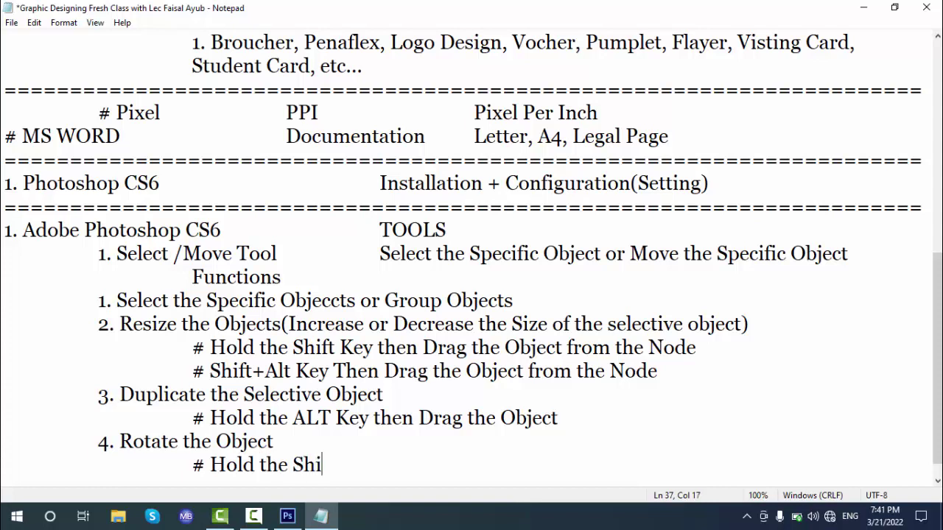
key(BackSpace)
text(ift Key )
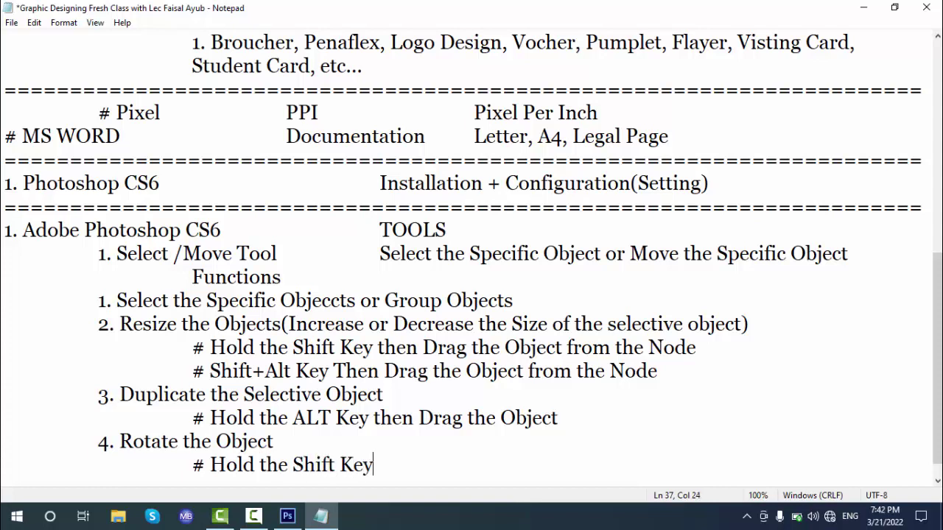
text(from the Keyb)
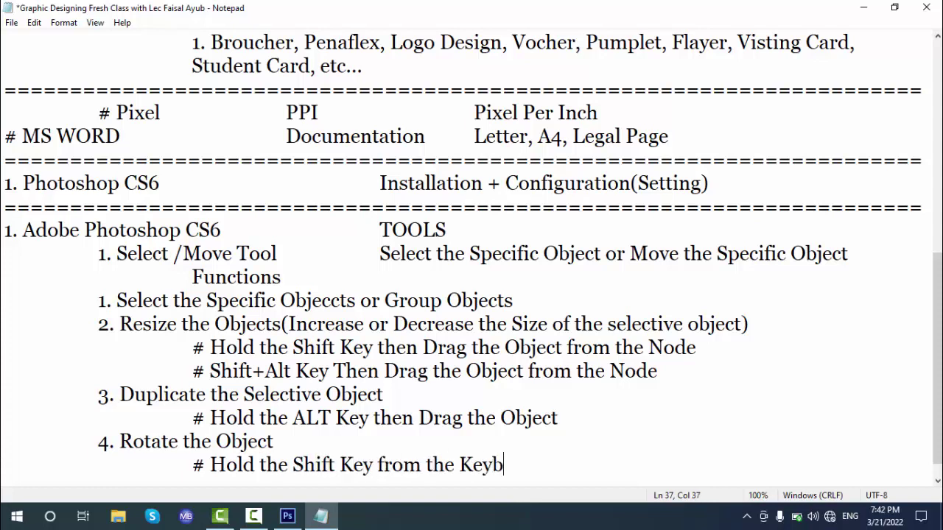
text(oard then ro)
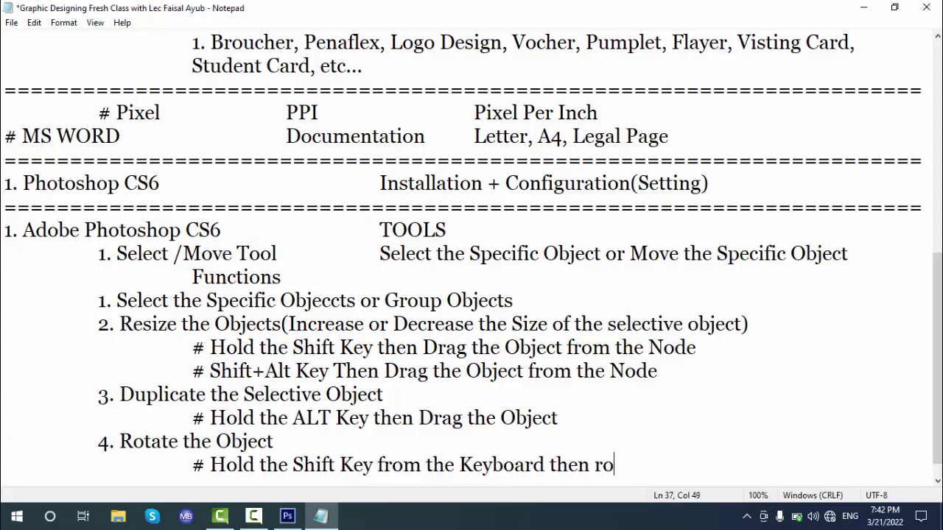
text(tate the objectt)
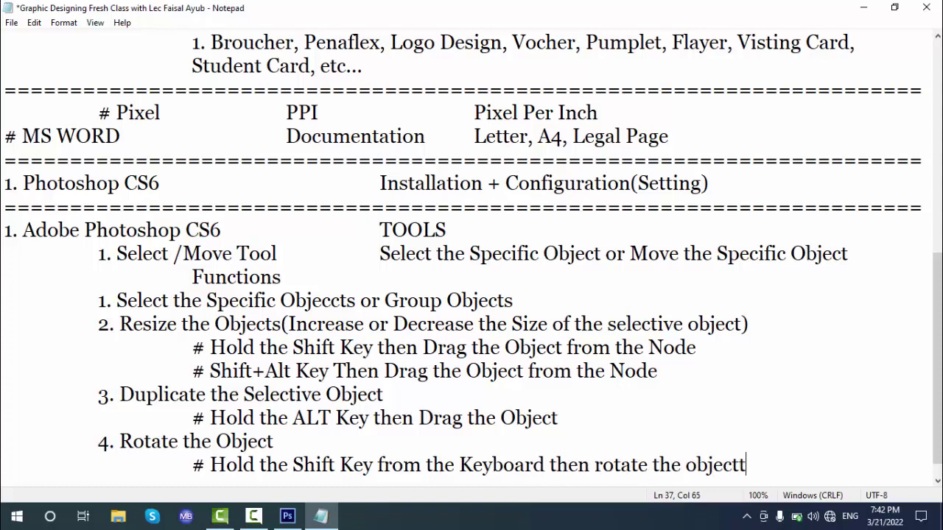
key(BackSpace)
Add the numbered line "5. Skew the object" below the rotation note and save the notes.
key(Return)
key(Tab)
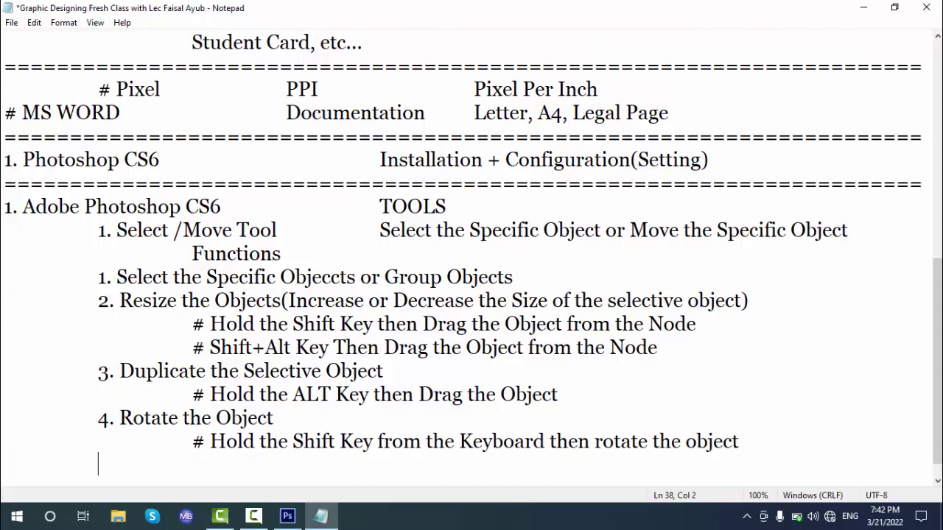
key(ctrl+s)
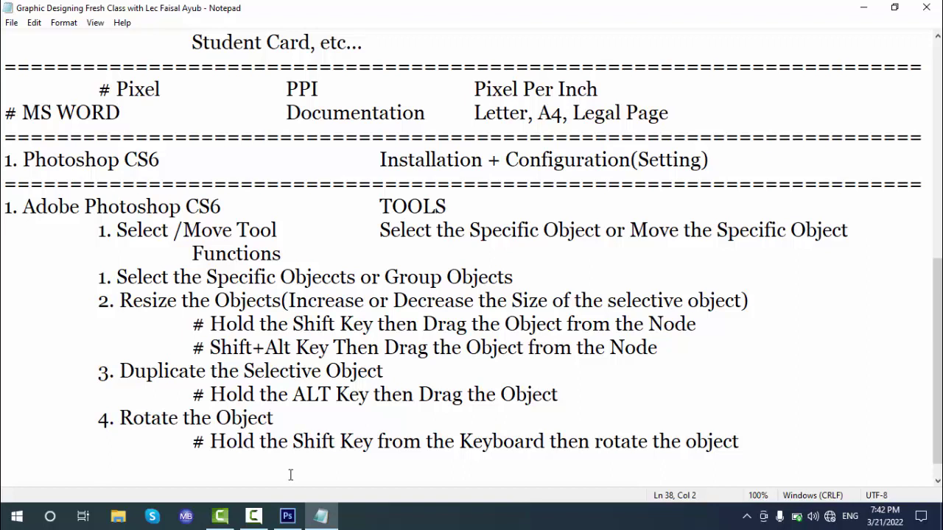
text(5. Skew the)
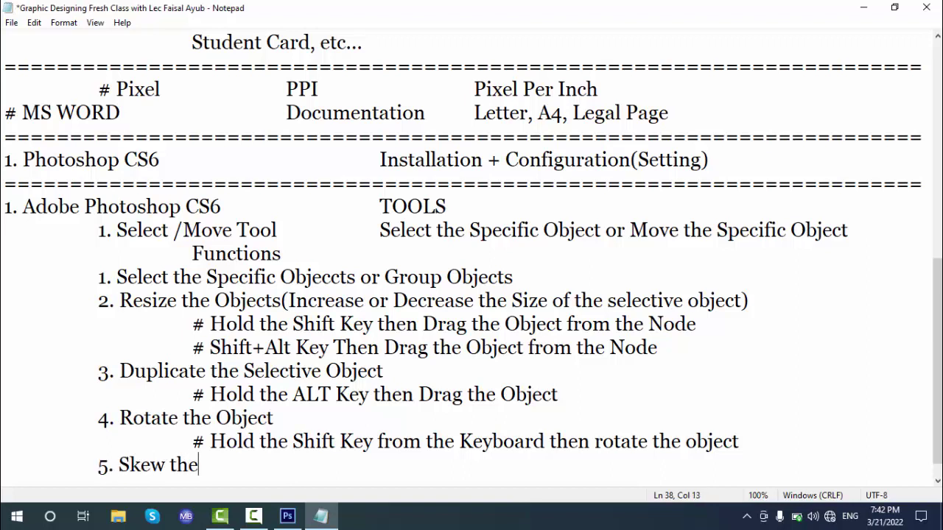
text( object)
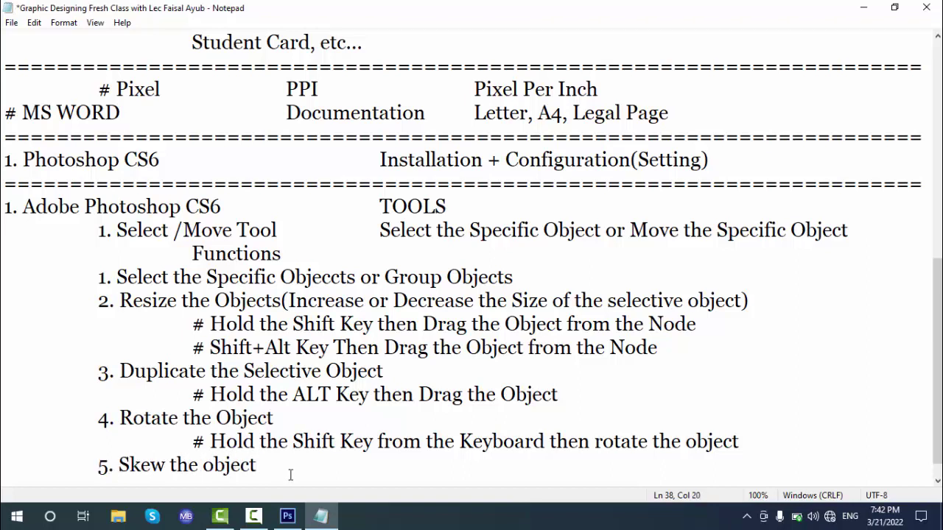
key(ctrl+s)
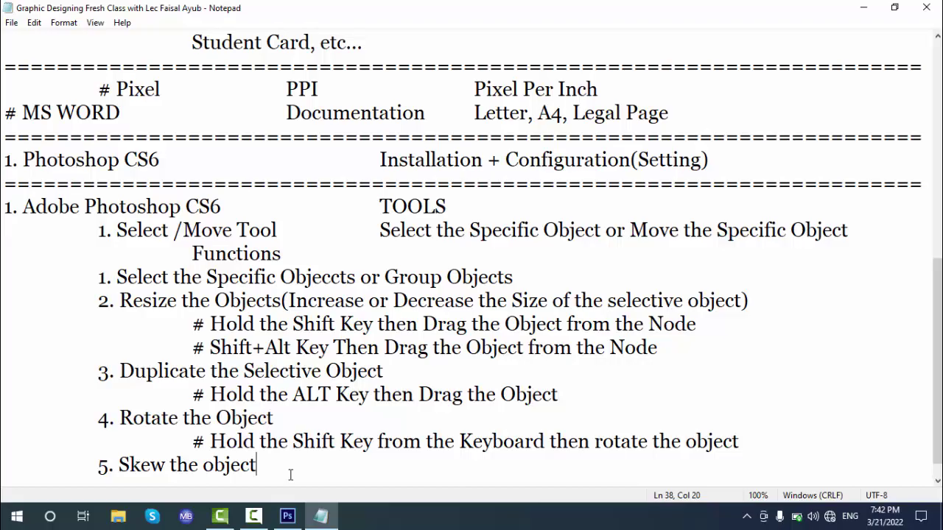
Switch back to Photoshop, apply the pending rotation and delete the red grape piece on Layer 1 copy 2.
key(alt+Tab)
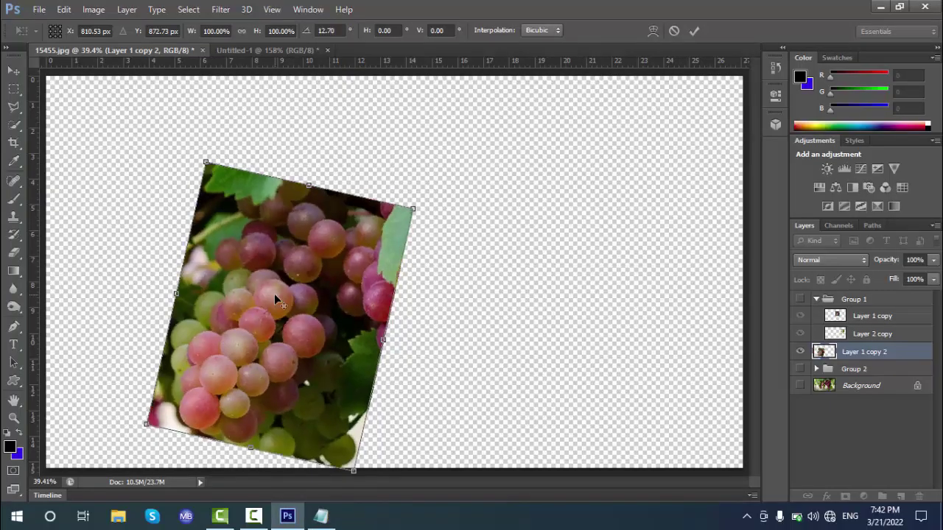
key(Return)
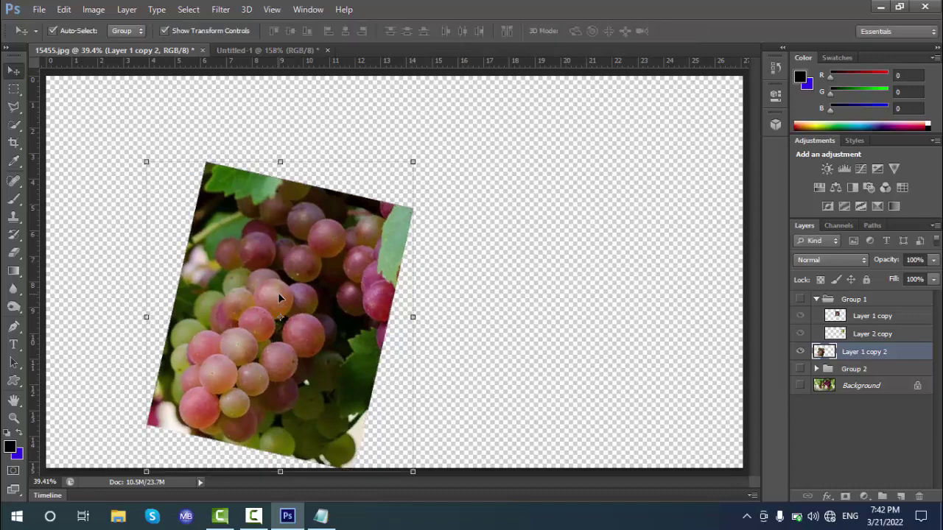
drag(274, 293, 234, 246)
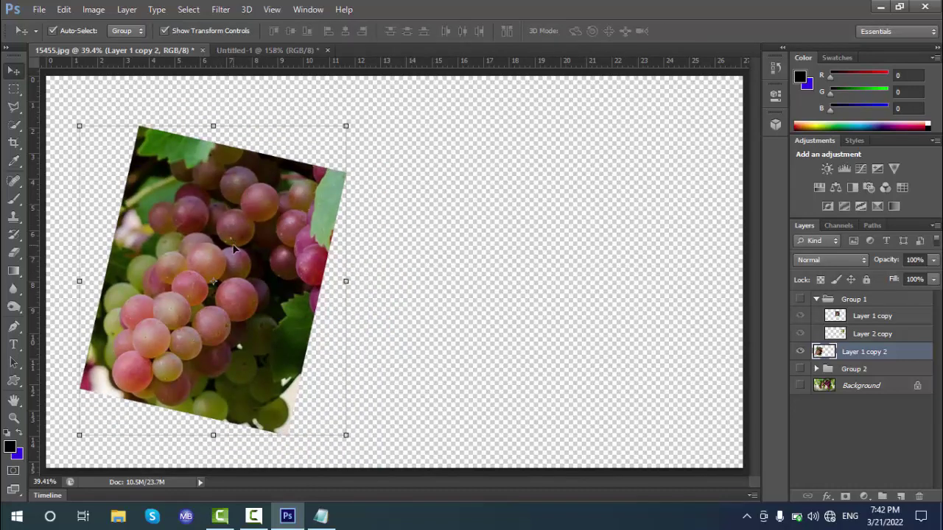
key(Delete)
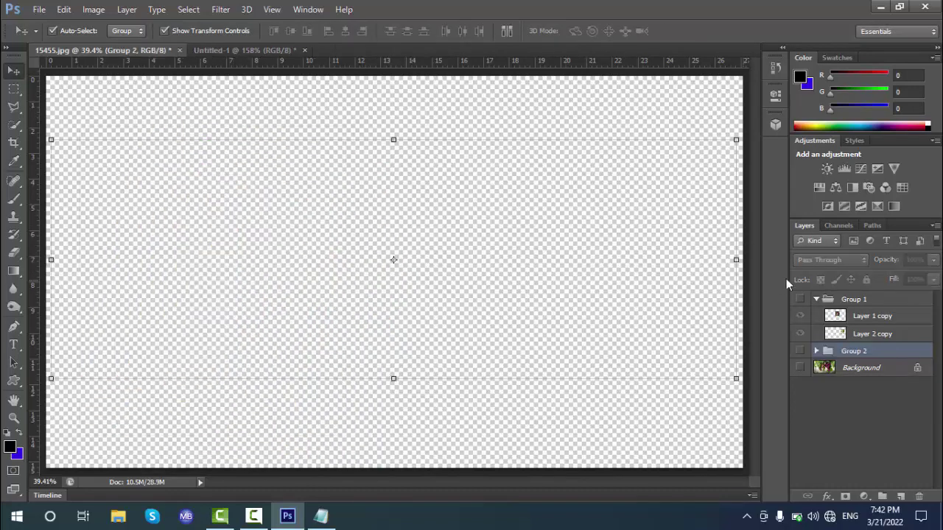
Show Group 1, hide its Layer 2 copy, and move the group across to the left part of the canvas.
click(843, 337)
click(800, 299)
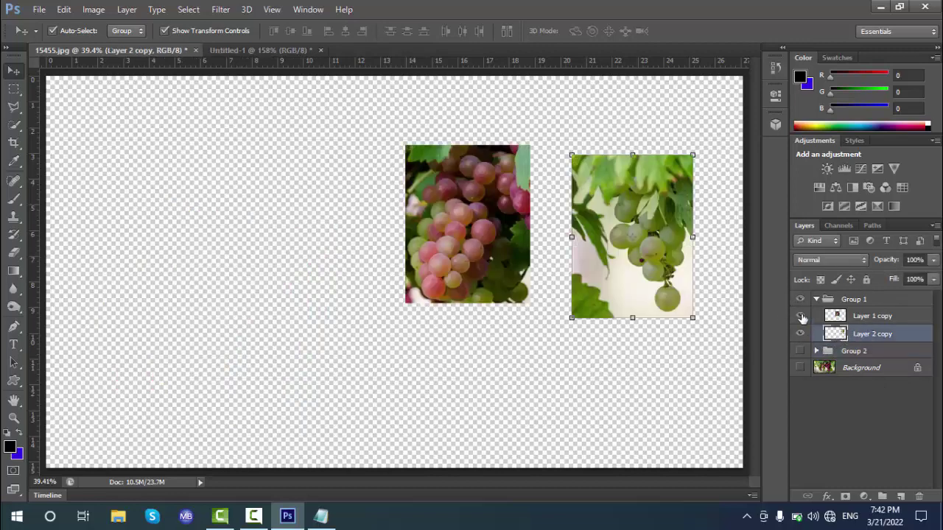
click(799, 336)
click(799, 336)
click(800, 334)
drag(494, 244, 177, 244)
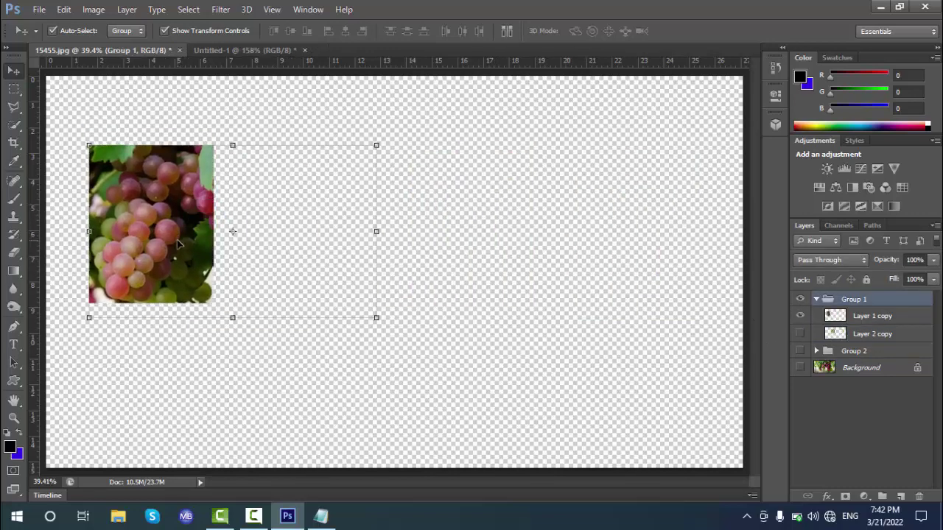
Set Auto-Select to Layer and move the red grape piece on Layer 1 copy slightly right and down.
click(122, 30)
click(127, 45)
drag(145, 213, 239, 239)
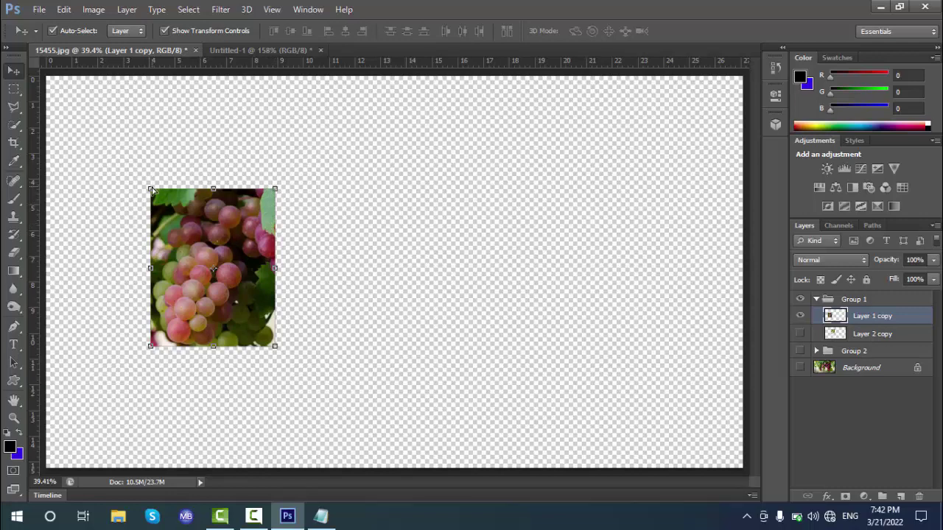
Distort the red piece by stretching its two left corners to the canvas's left corners and pulling its upper-right corner inward, and apply the transform.
drag(151, 190, 48, 77)
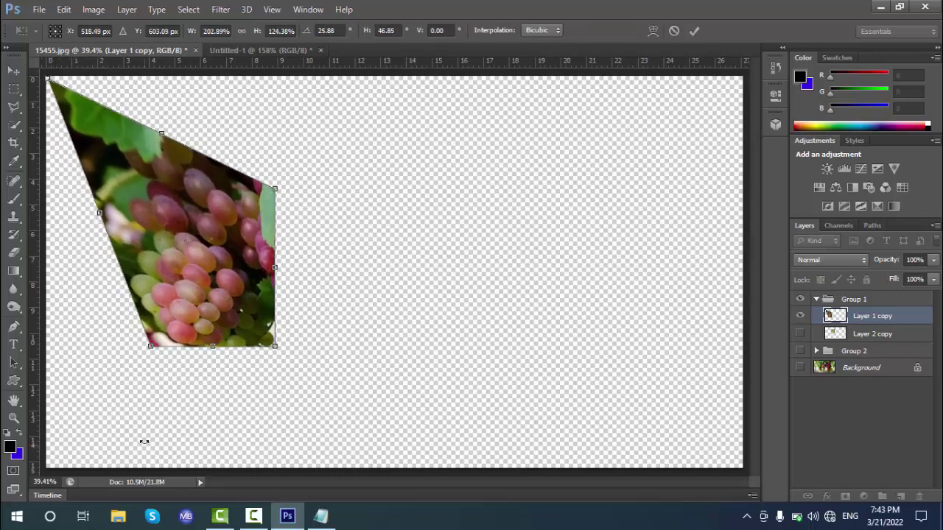
drag(149, 351, 46, 469)
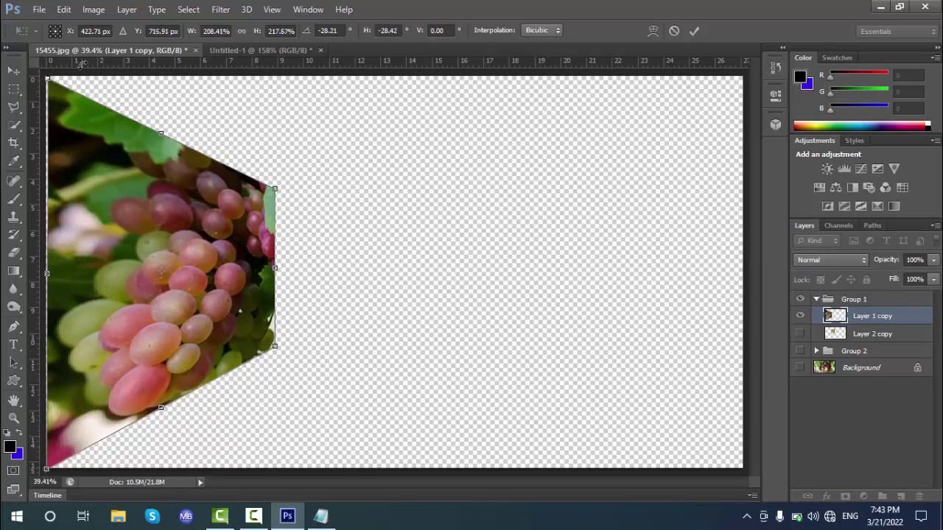
drag(48, 81, 45, 79)
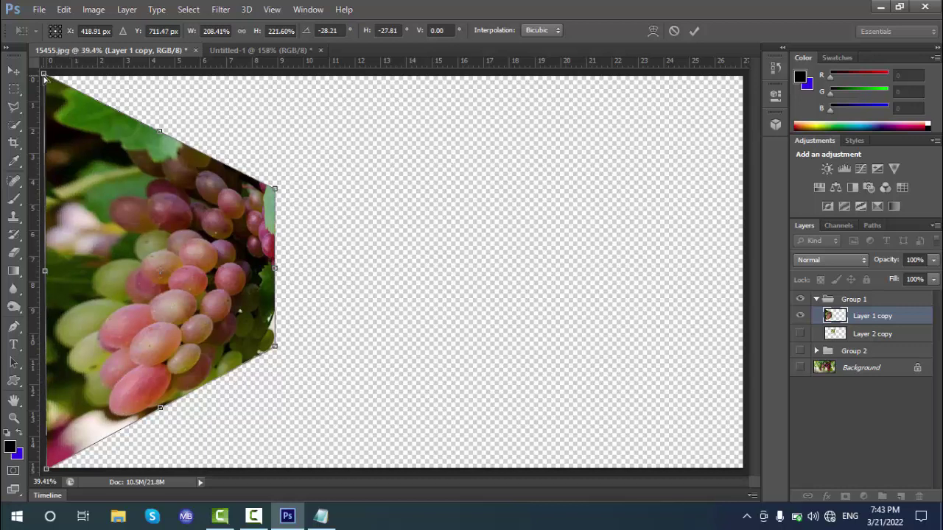
drag(273, 190, 247, 196)
key(Return)
click(516, 255)
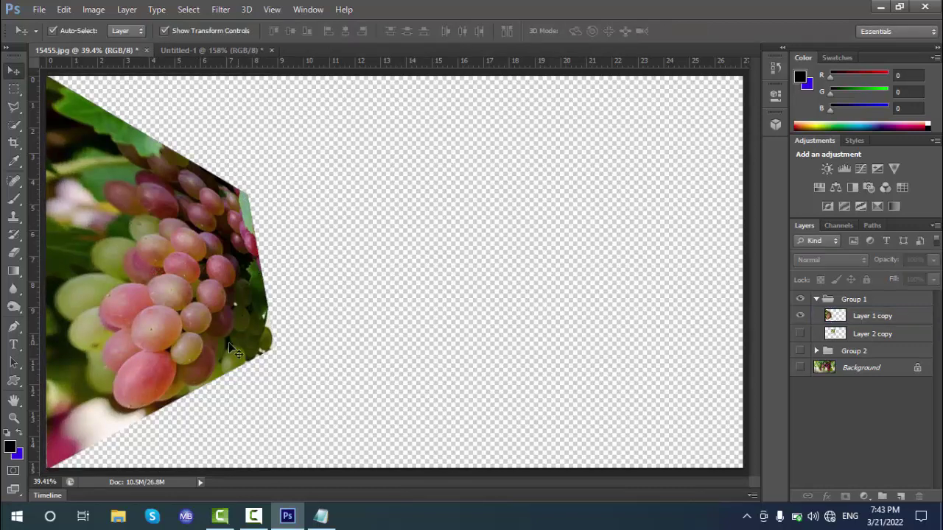
Distort the red piece again by pulling its bounding box's upper-right corner outward and slightly down, and apply the transform.
click(166, 315)
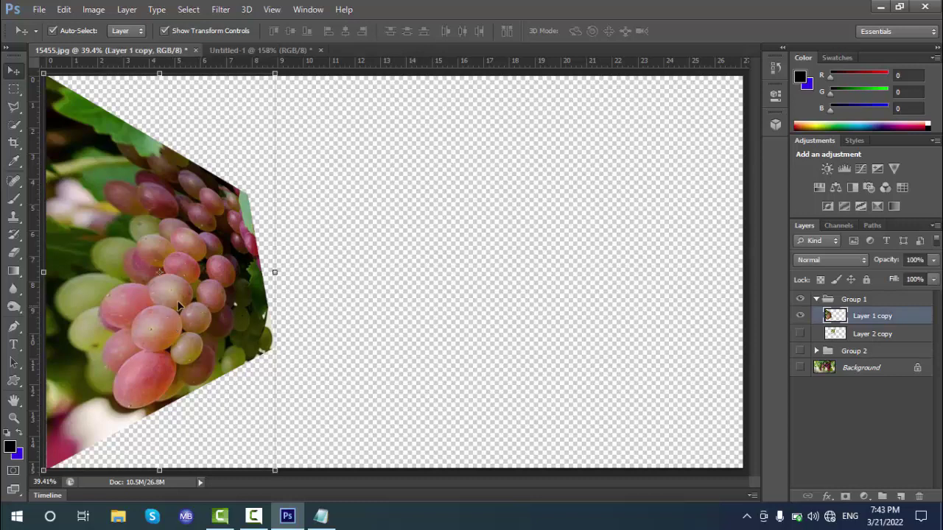
click(275, 471)
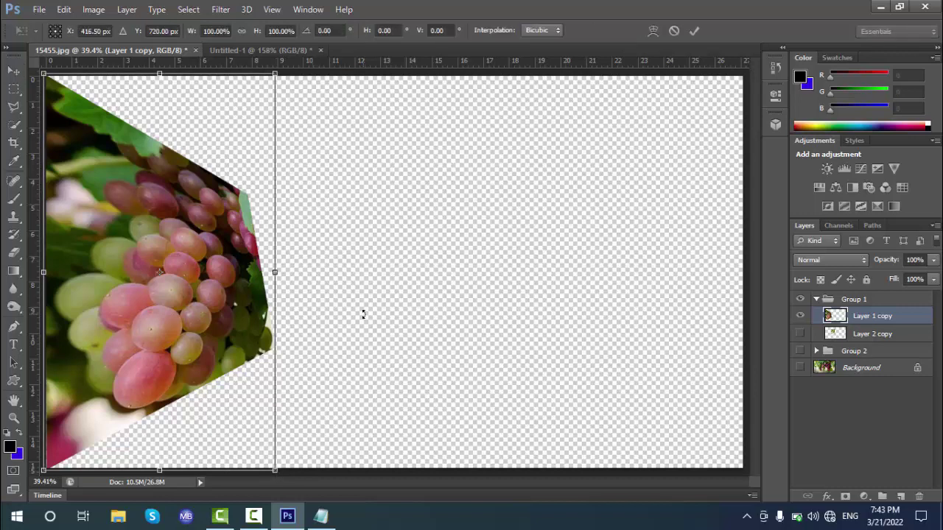
key(Return)
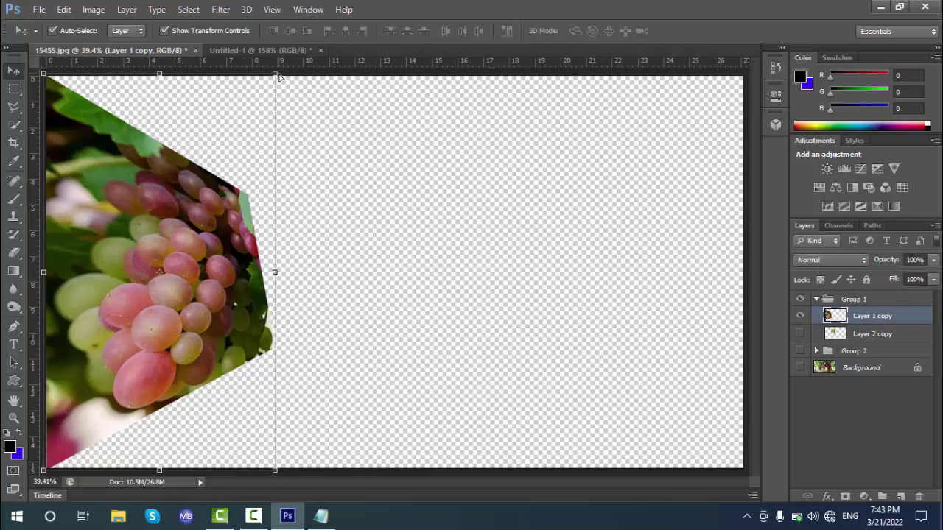
drag(275, 74, 324, 118)
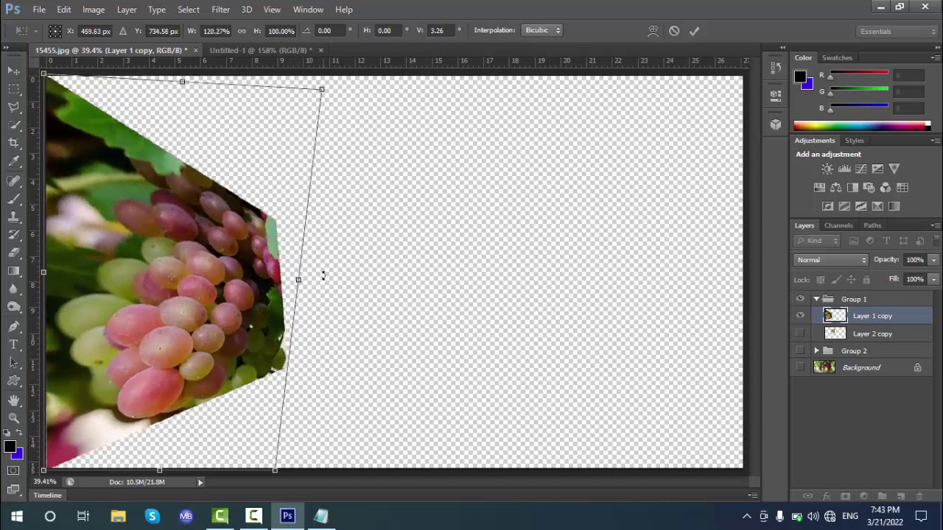
key(Return)
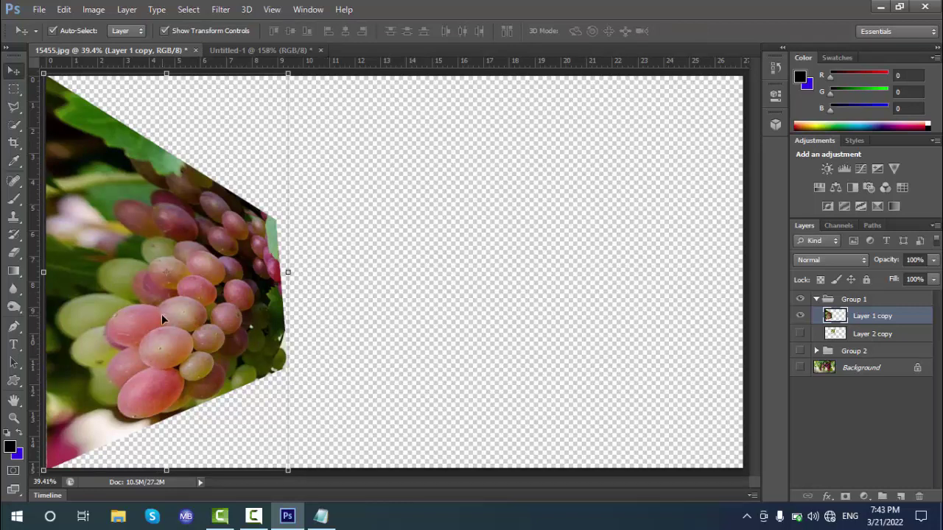
Switch to Notepad and add "# Hold the CTRL Key then Drag the Object" under "5. Skew the object".
click(315, 520)
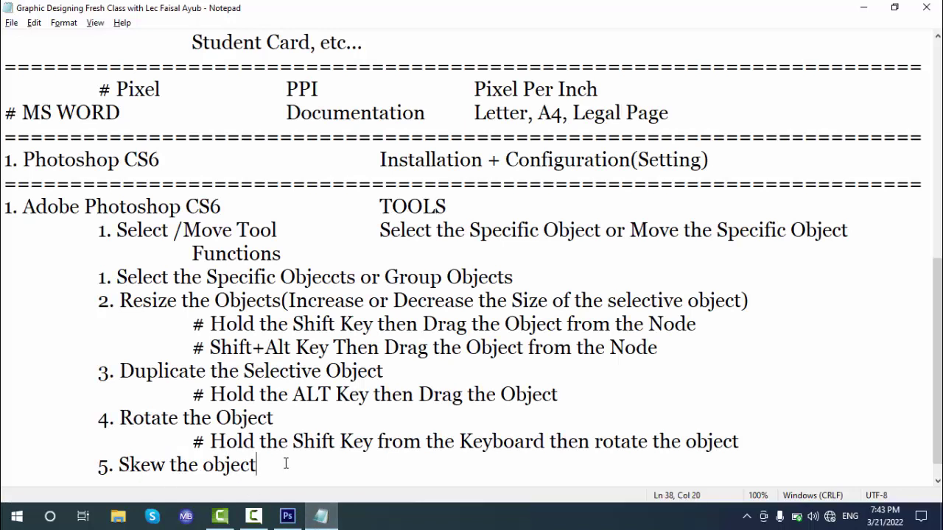
key(Return)
key(Tab)
text(# ho)
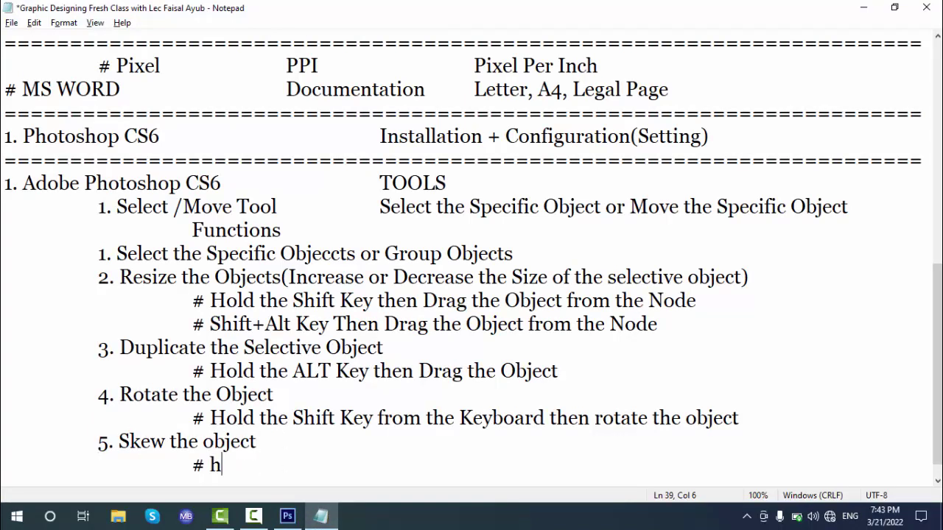
key(BackSpace)
key(BackSpace)
text(Hold  the K)
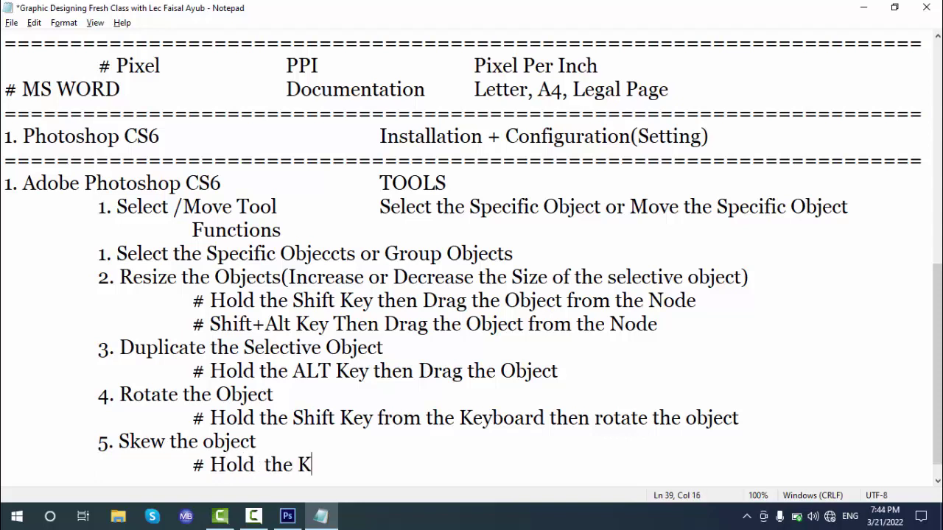
key(BackSpace)
text(CTRL )
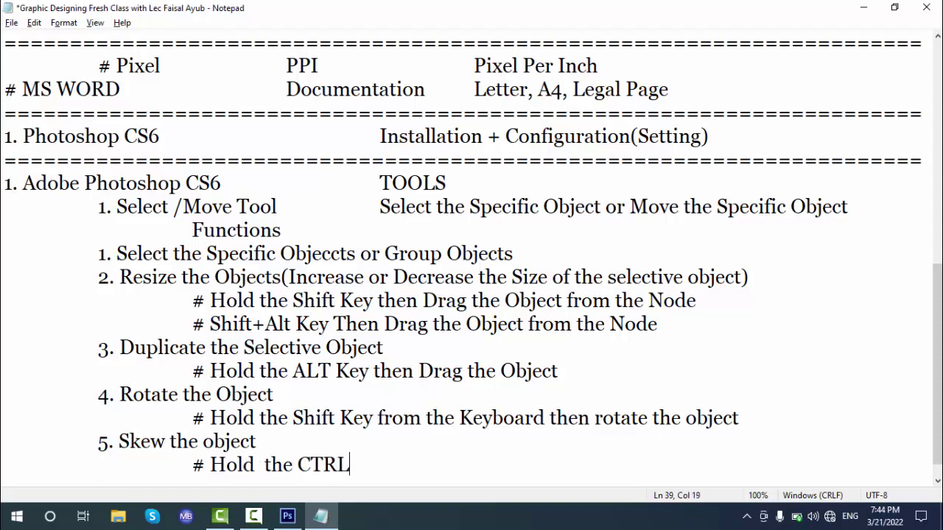
text(Key  th)
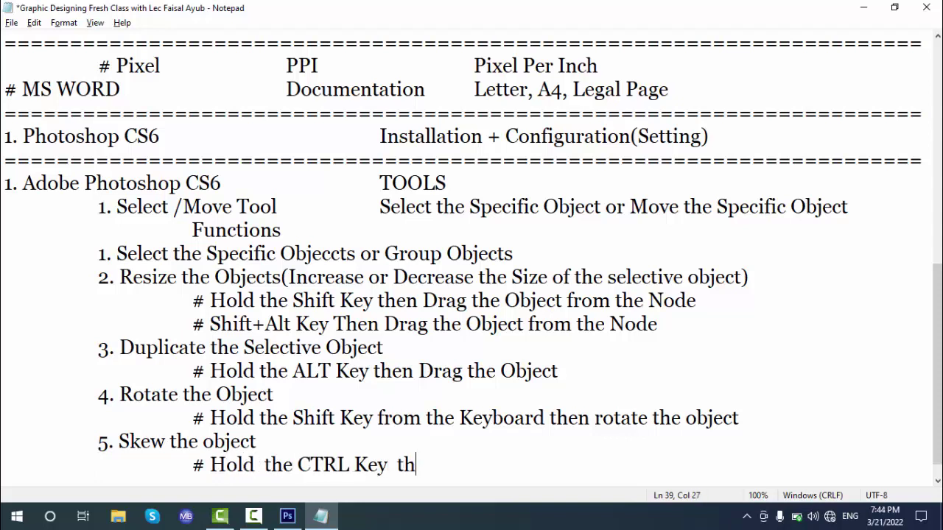
text(en Drag the Picture)
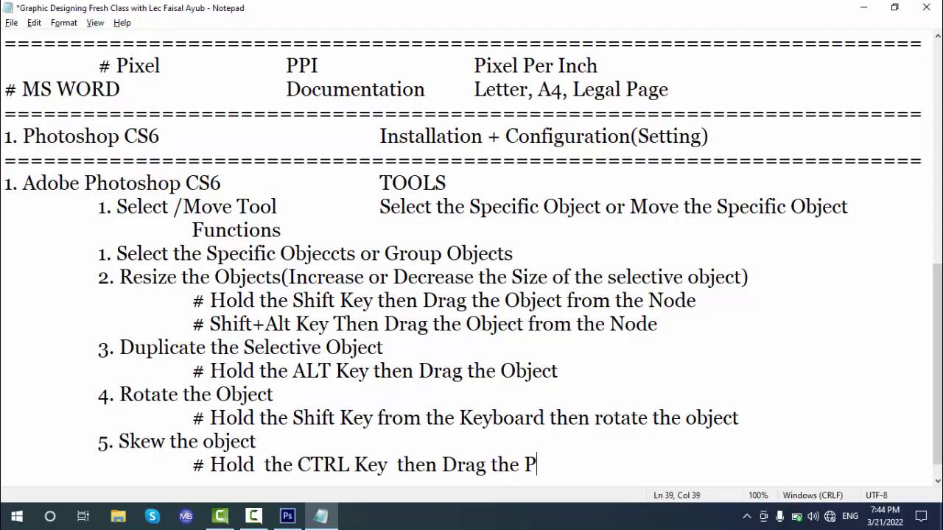
key(BackSpace)
key(BackSpace)
key(BackSpace)
key(BackSpace)
key(BackSpace)
key(BackSpace)
key(BackSpace)
text(Object)
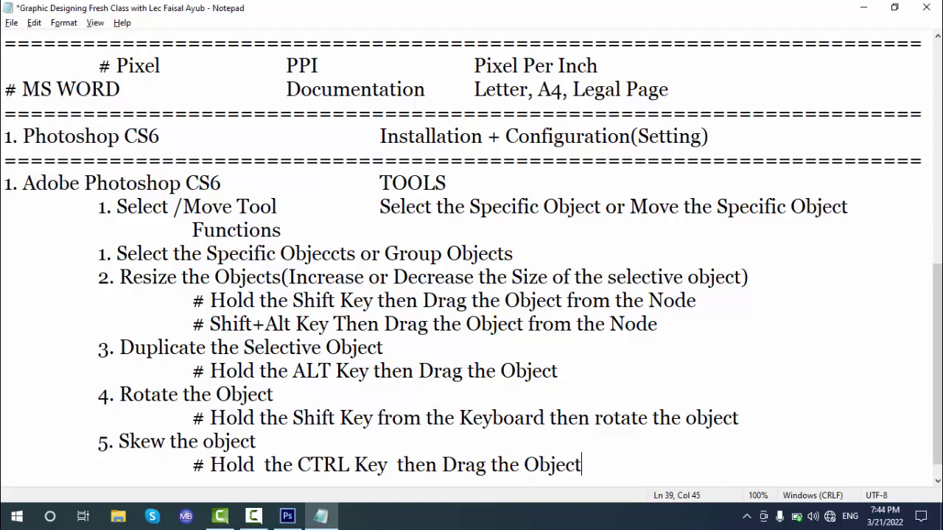
Add the line "6. Auto-Select the Object" below the skew notes.
key(Return)
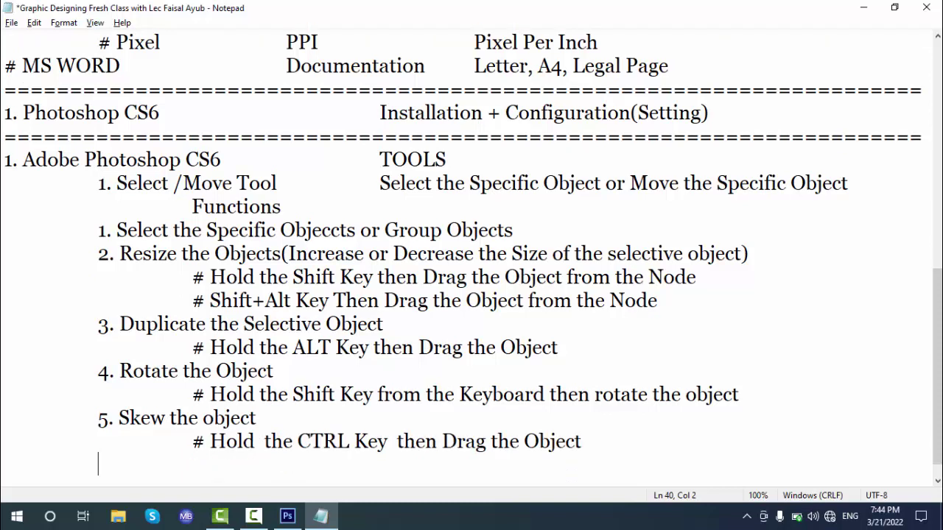
text(6. Auto)
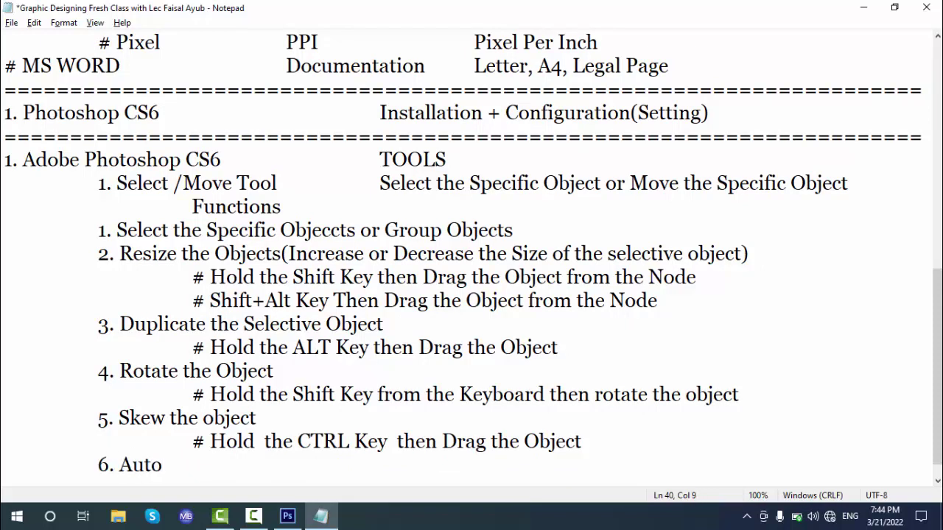
text(-Select )
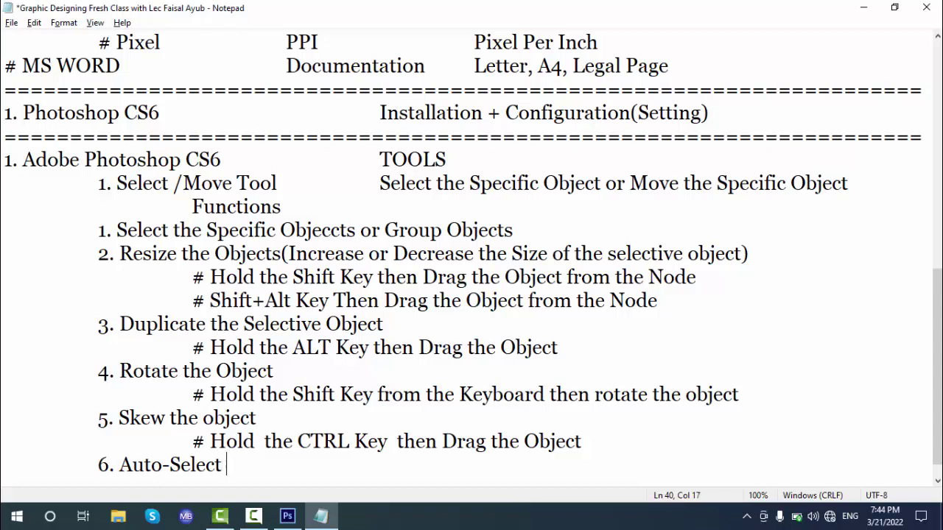
text(the Object)
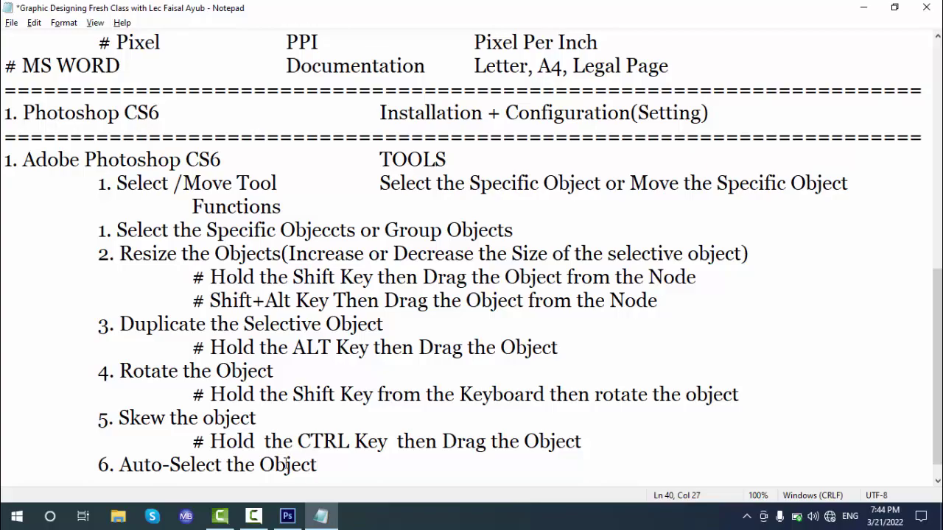
Switch to Photoshop and make Layer 2 copy and Group 2 visible.
key(alt+Tab)
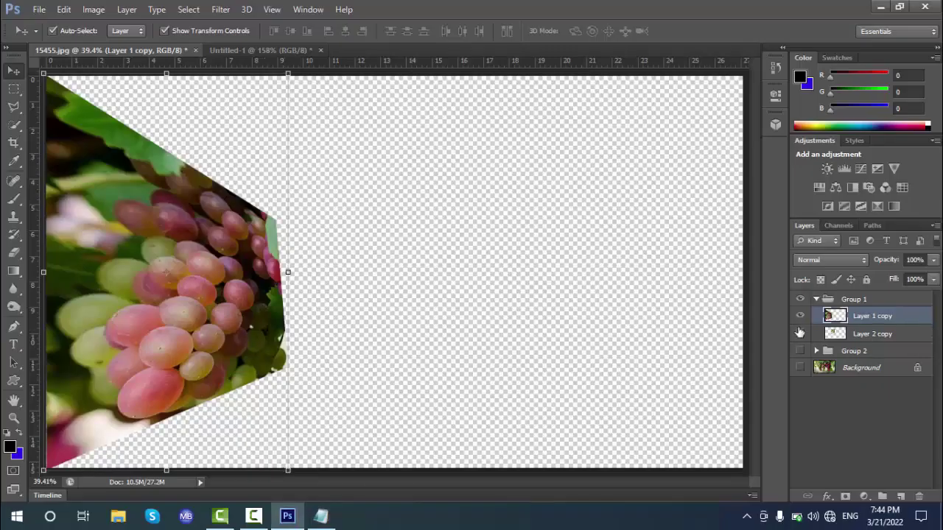
click(800, 334)
click(799, 351)
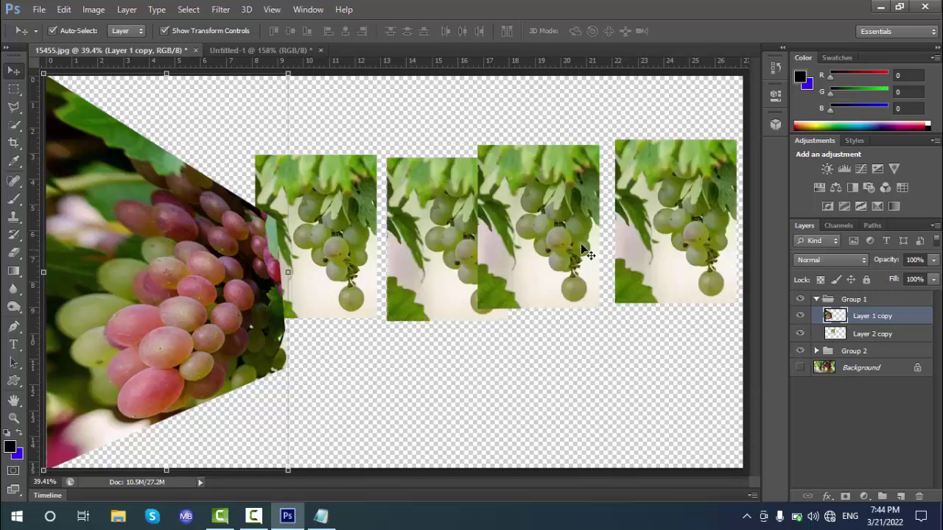
Reposition the green pieces individually, raising the leftmost and lowering the others, shift the red piece left and down, and raise Layer 2 copy 2 slightly.
drag(668, 211, 688, 248)
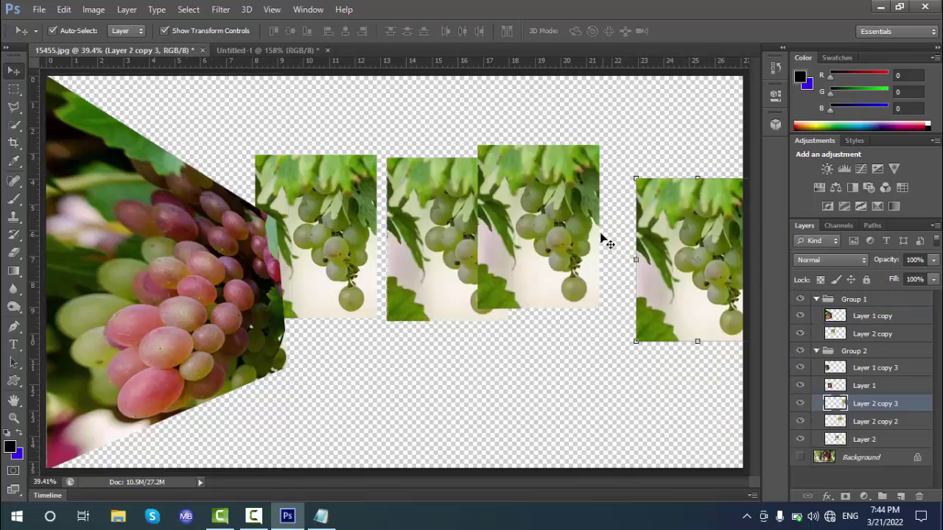
drag(557, 147, 579, 196)
drag(443, 234, 417, 268)
drag(337, 238, 339, 179)
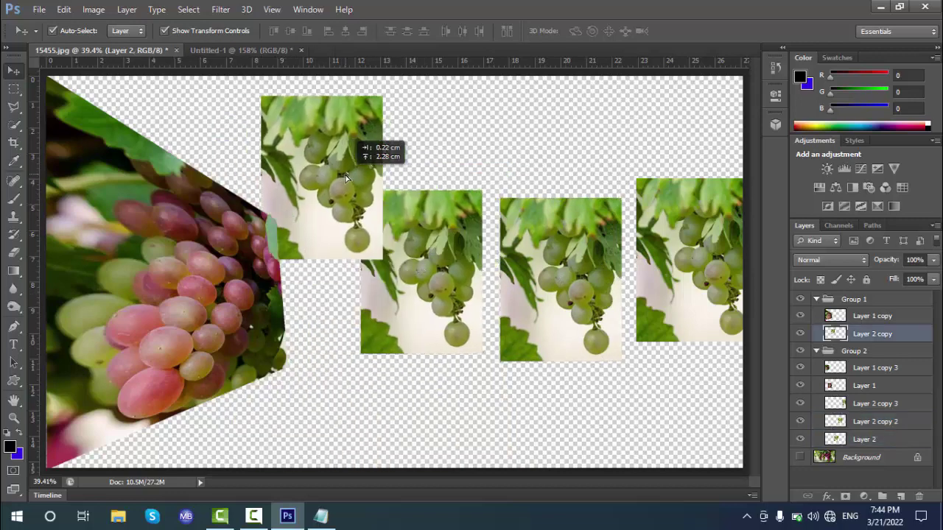
drag(177, 252, 143, 269)
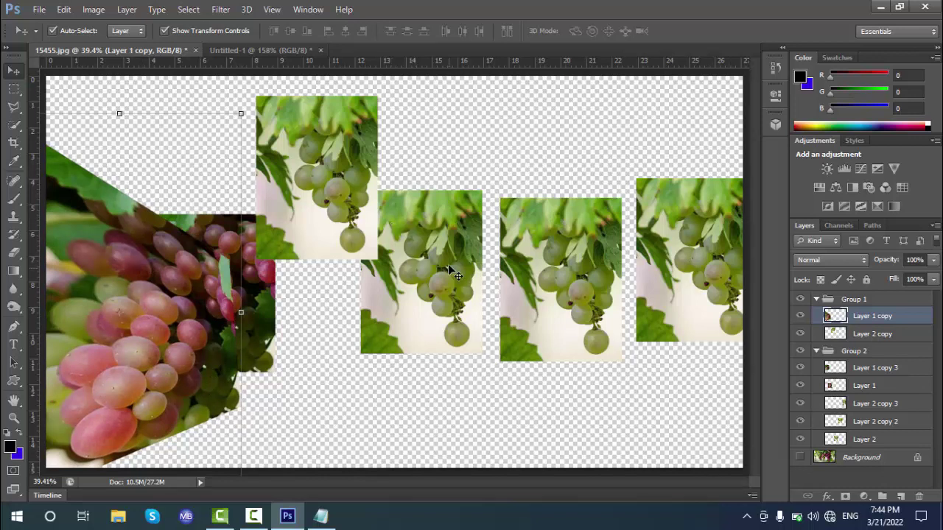
drag(590, 233, 596, 214)
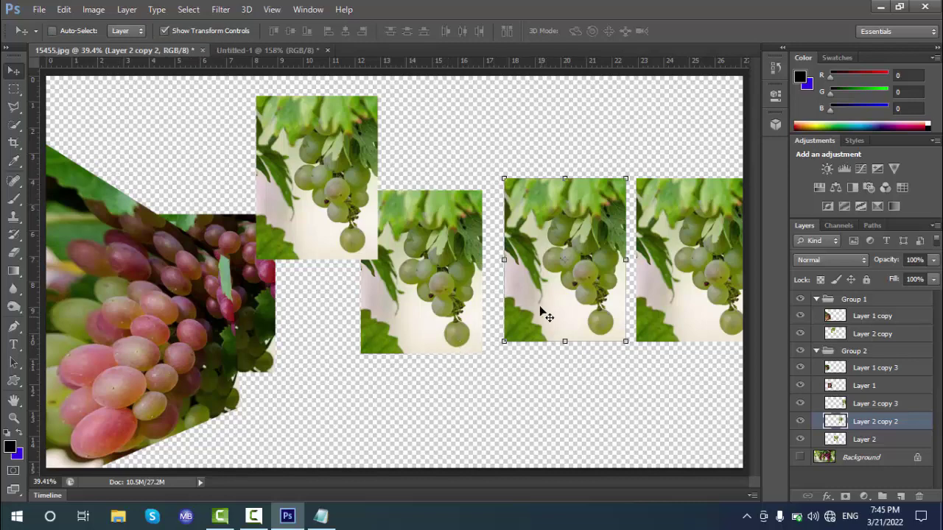
Turn off Auto-Select and move Layer 2 copy 2 several times, pulling from over different pieces, leaving it just left of the rightmost green piece.
mouse_move(538, 294)
mouse_down()
mouse_move(527, 282)
mouse_move(530, 337)
mouse_move(548, 307)
mouse_up()
drag(316, 152, 253, 138)
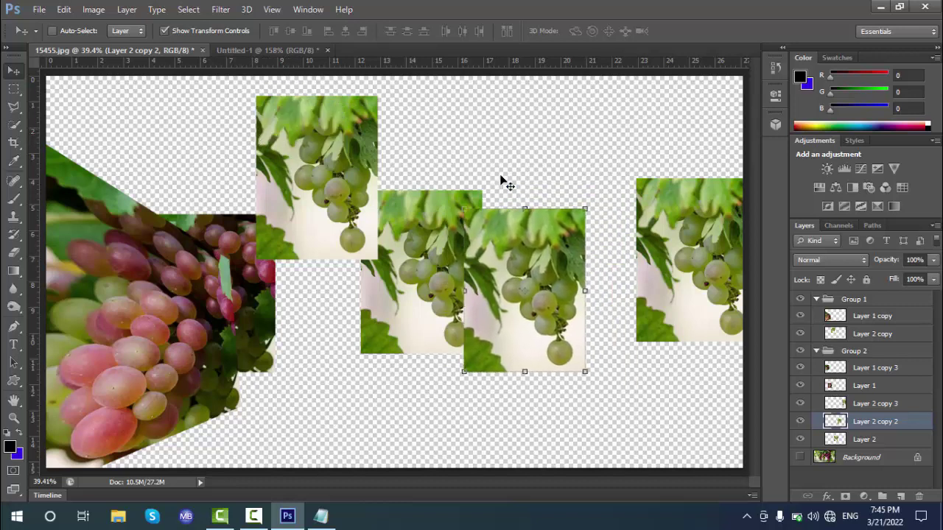
drag(698, 240, 571, 198)
drag(74, 327, 114, 324)
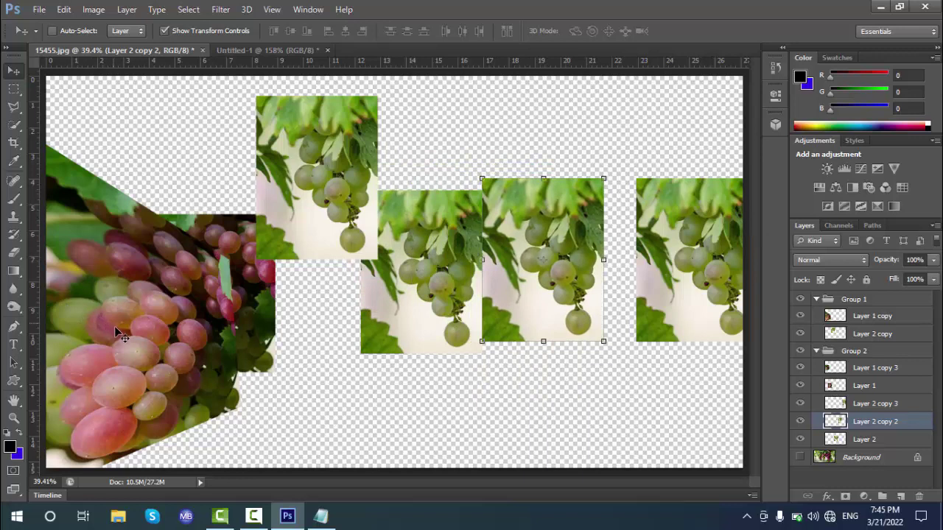
drag(513, 305, 538, 304)
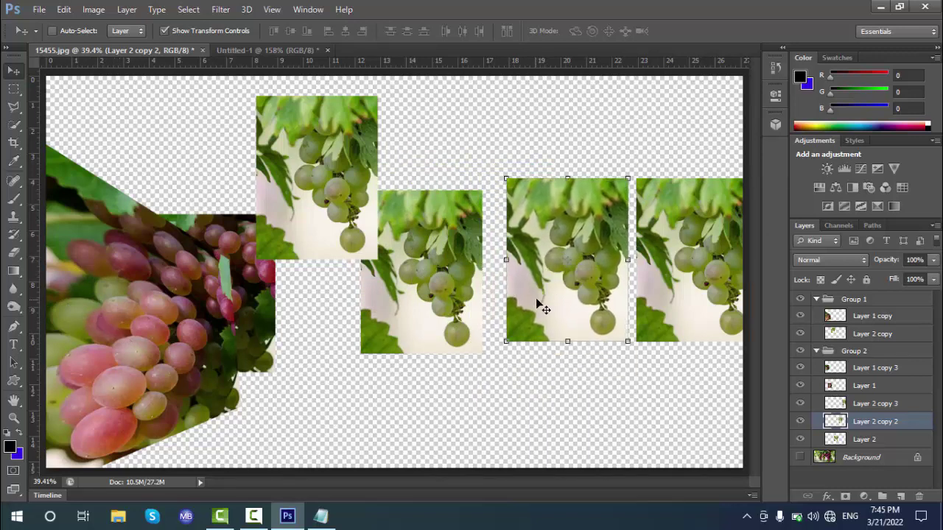
Select Layer 2 from the layers under its canvas image and shift it right, then do the same with Layer 2 copy.
right_click(412, 308)
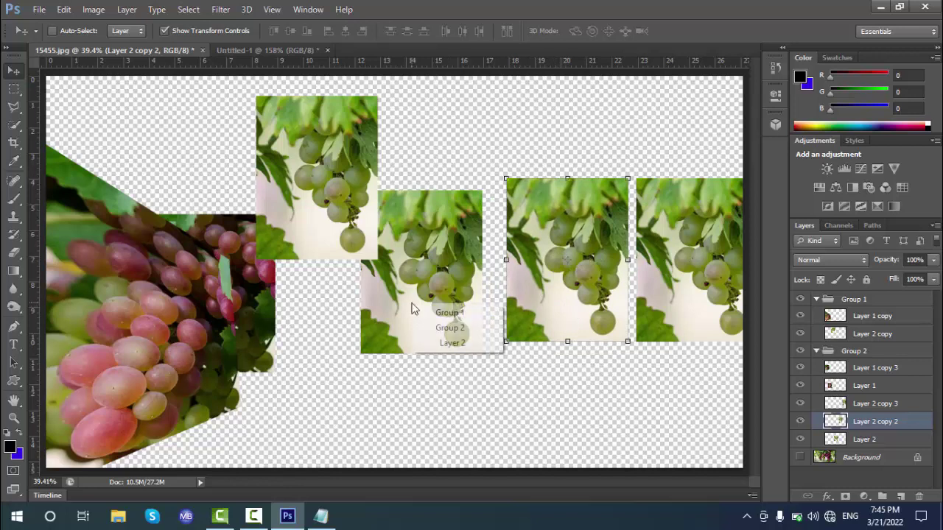
click(452, 342)
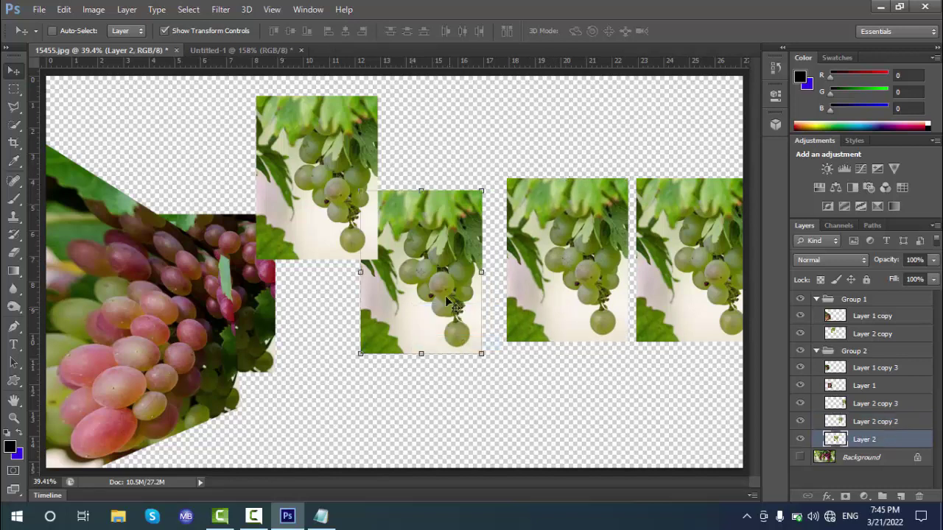
mouse_move(453, 307)
mouse_down()
mouse_move(477, 323)
mouse_move(470, 304)
mouse_up()
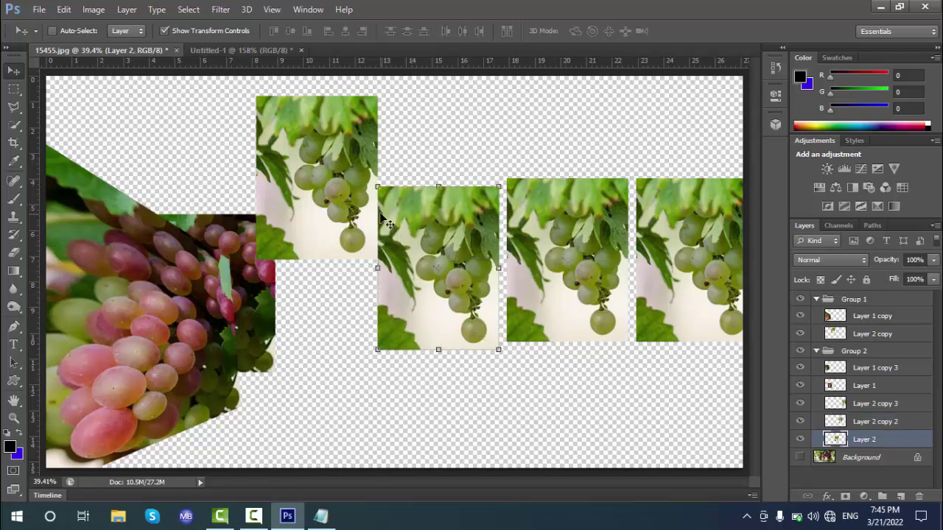
right_click(355, 155)
click(387, 177)
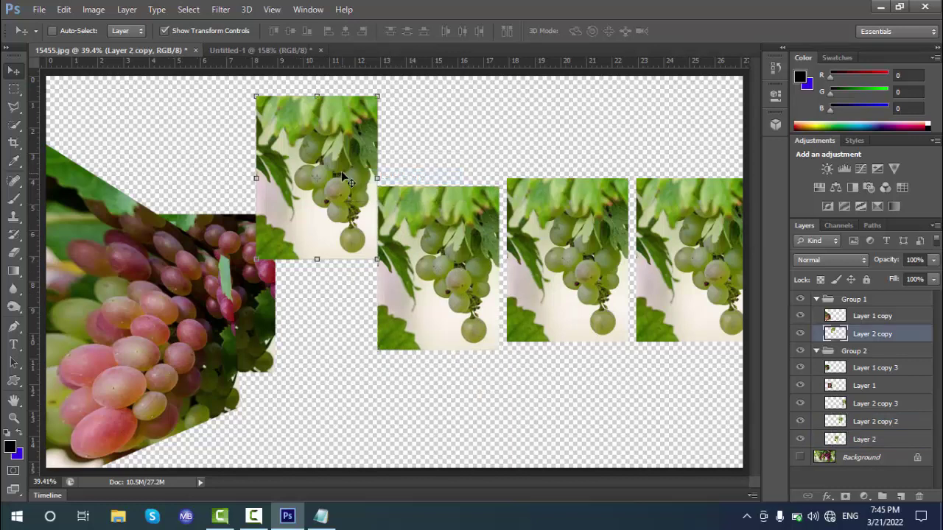
mouse_move(342, 158)
mouse_down()
mouse_move(352, 201)
mouse_move(353, 159)
mouse_up()
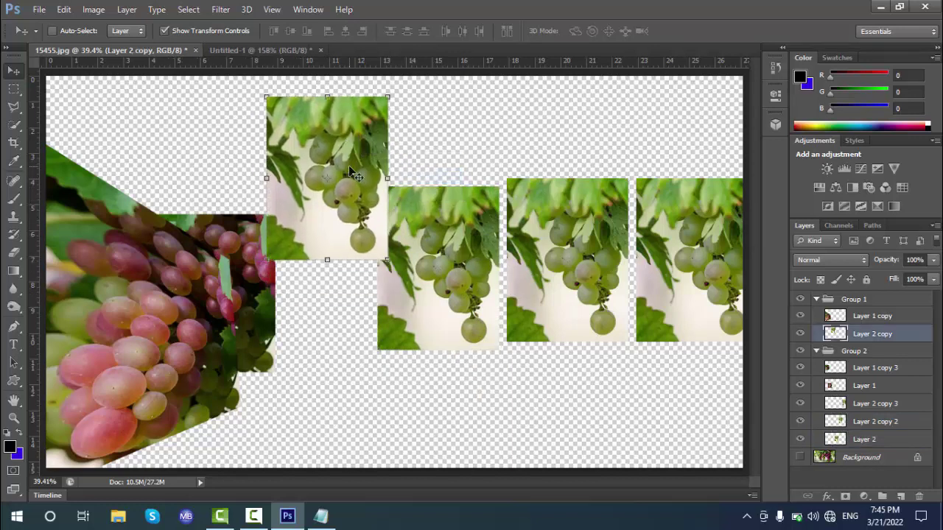
Select Layer 2 copy 3 in the layer list and move it down and slightly left, then select Layer 2 and nudge it right and down.
click(874, 374)
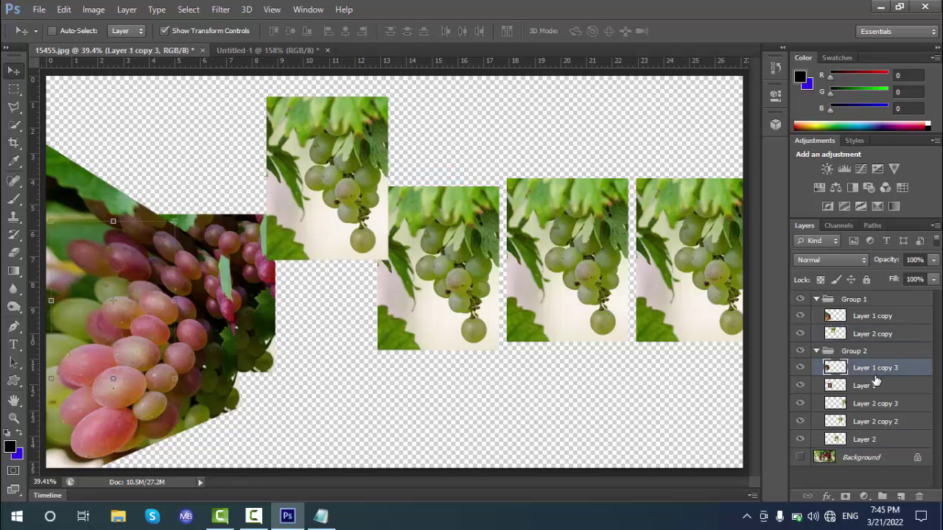
click(866, 389)
click(858, 404)
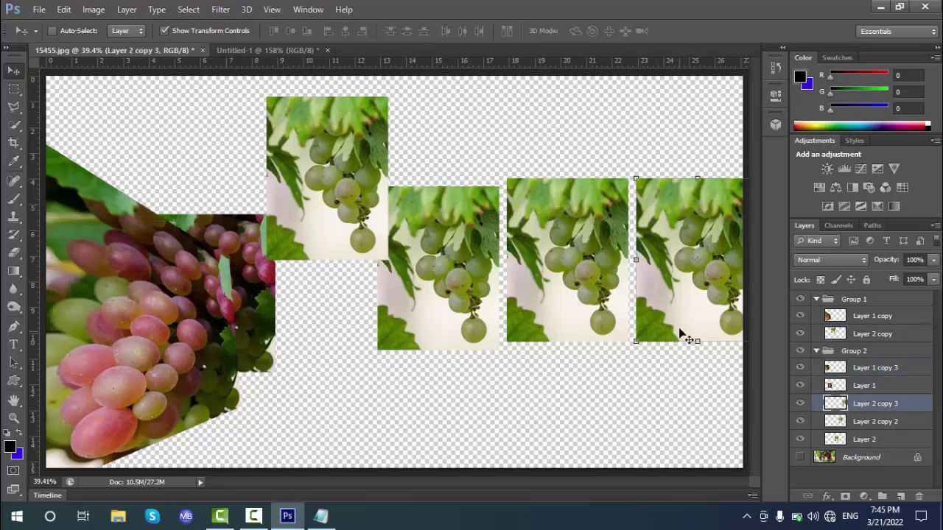
drag(681, 335, 673, 376)
click(864, 439)
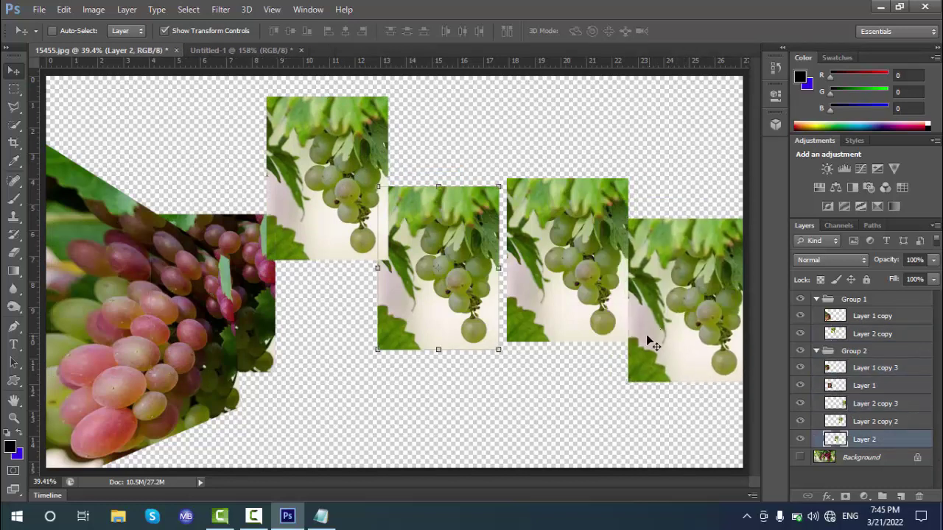
mouse_move(575, 296)
mouse_down()
mouse_move(556, 336)
mouse_move(581, 302)
mouse_up()
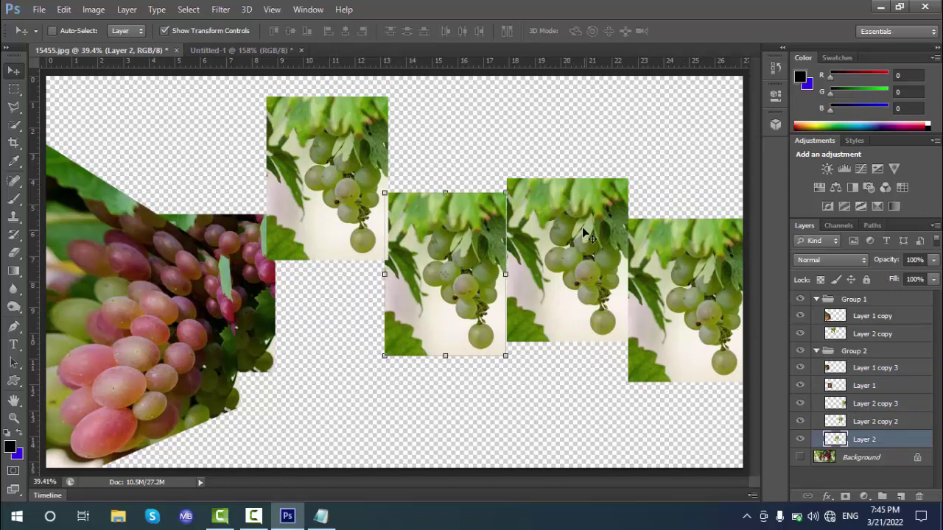
Turn Auto-Select back on and rearrange the four green pieces, placing Layer 2 copy 3 below Layer 2 copy 2 and shifting the other two slightly left.
right_click(584, 232)
click(860, 355)
click(53, 31)
drag(566, 259, 597, 210)
drag(653, 262, 569, 288)
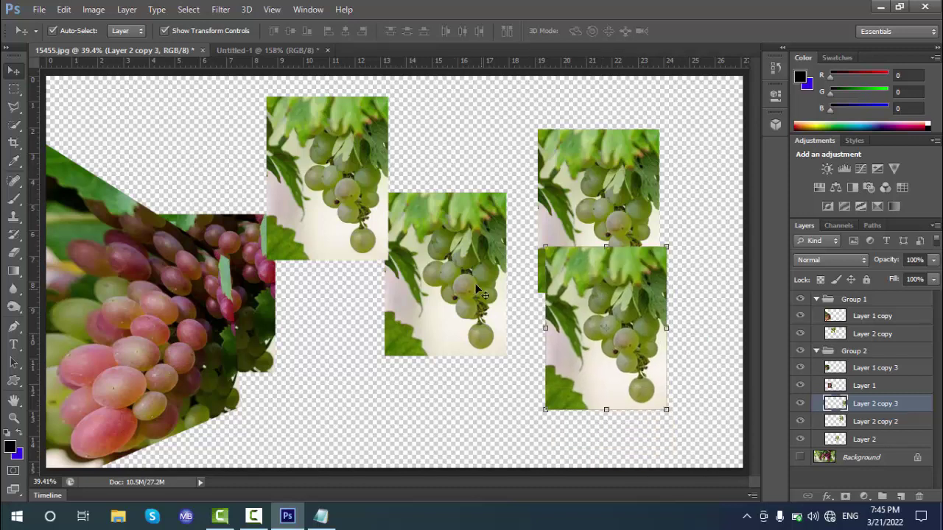
drag(482, 295, 450, 302)
drag(318, 195, 313, 195)
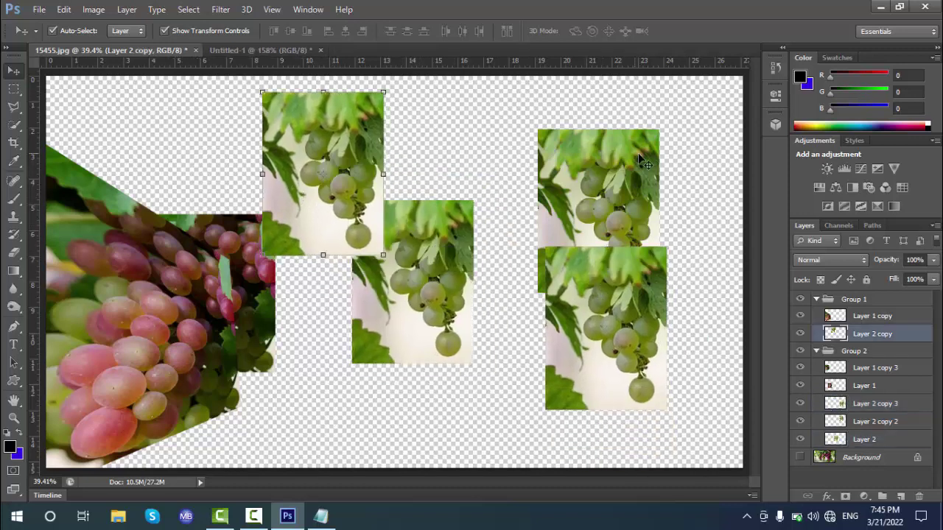
drag(645, 162, 624, 151)
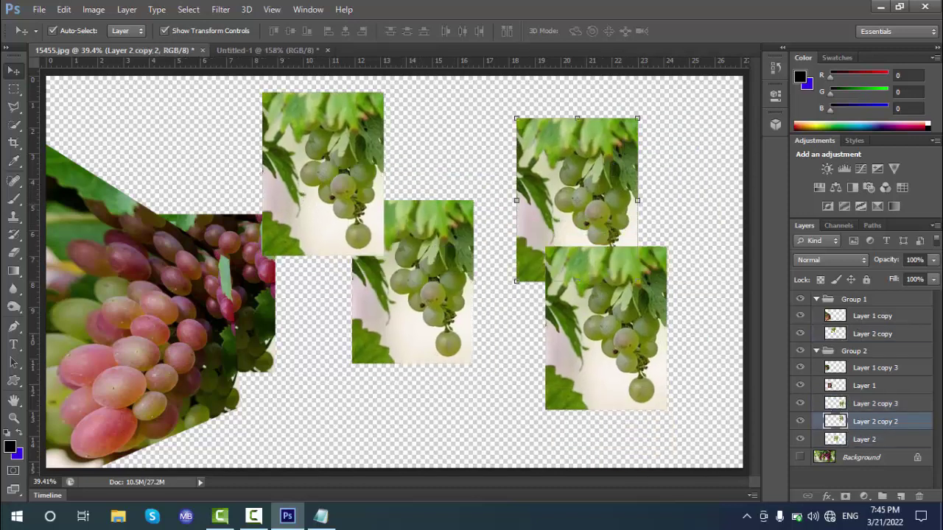
Switch to Notepad, add the line "7. Show Transform Option" below the Auto-Select entry, and save the notes.
click(320, 516)
key(Return)
key(Tab)
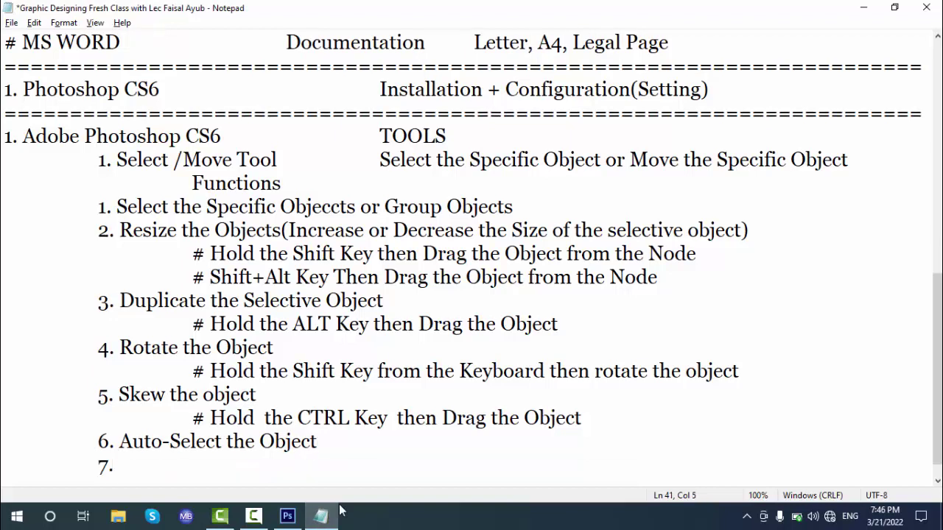
text(7. Show Tr)
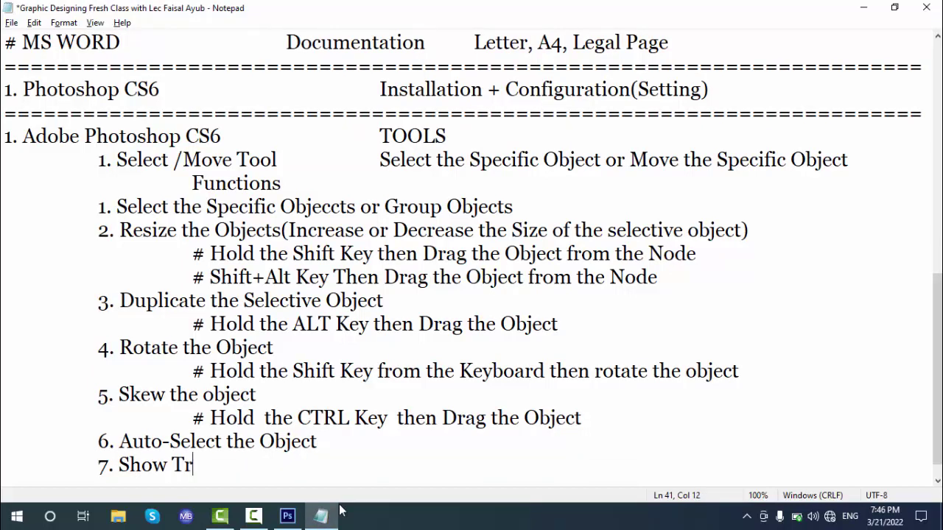
text(ansform Opti)
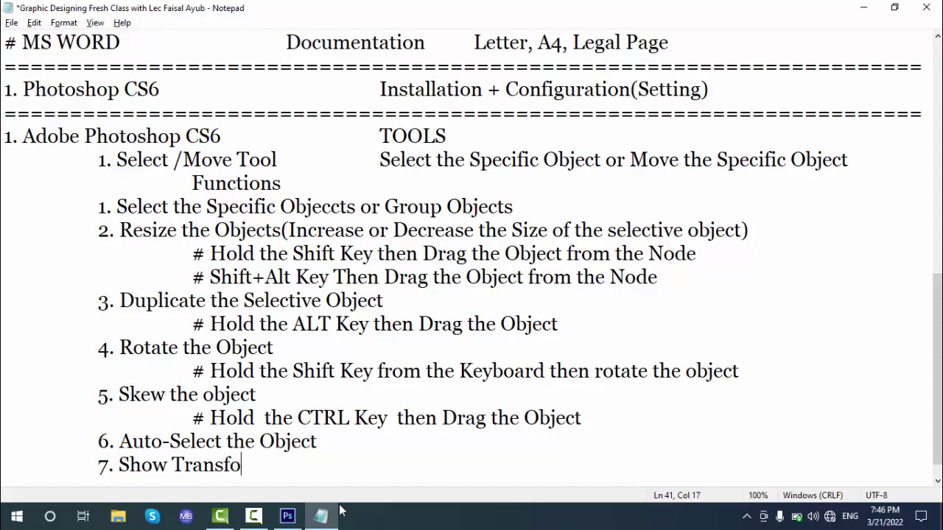
key(BackSpace)
key(BackSpace)
key(BackSpace)
key(BackSpace)
text(the Objwct)
key(BackSpace)
key(BackSpace)
key(BackSpace)
key(BackSpace)
key(BackSpace)
key(BackSpace)
key(BackSpace)
key(BackSpace)
key(BackSpace)
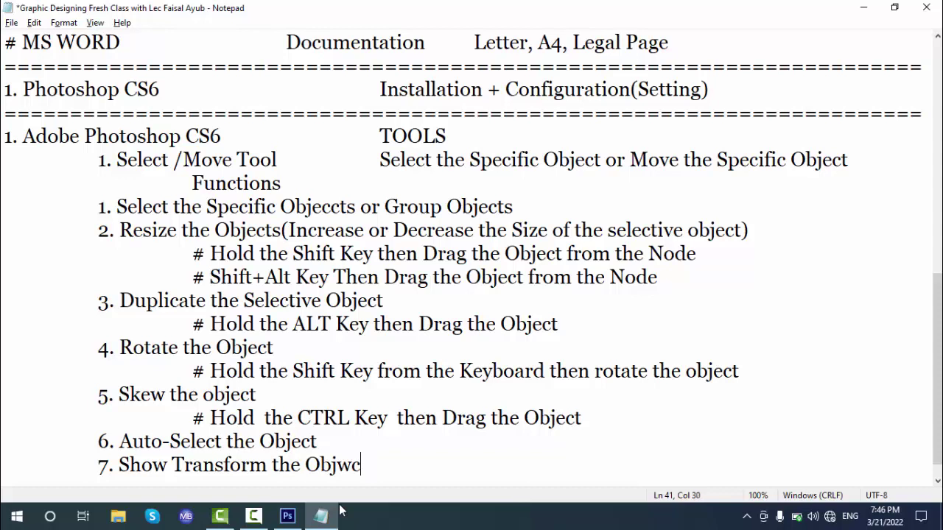
text(Option)
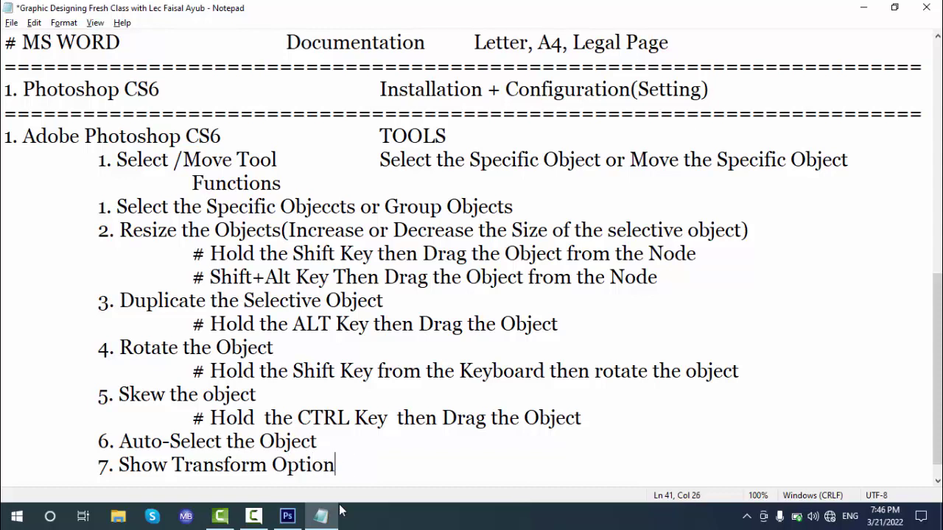
key(ctrl+s)
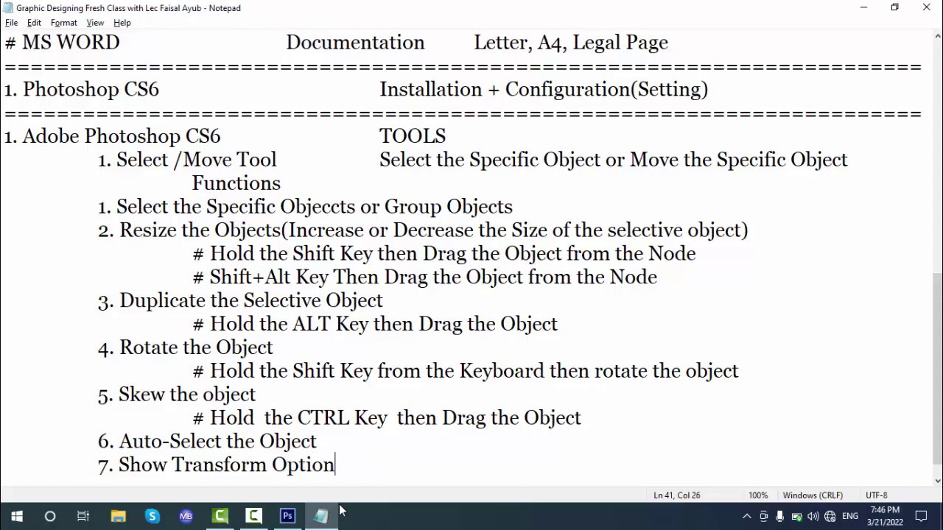
Switch to Photoshop, move Layer 2 copy 2 up and slightly left, and turn off Show Transform Controls.
key(alt+Tab)
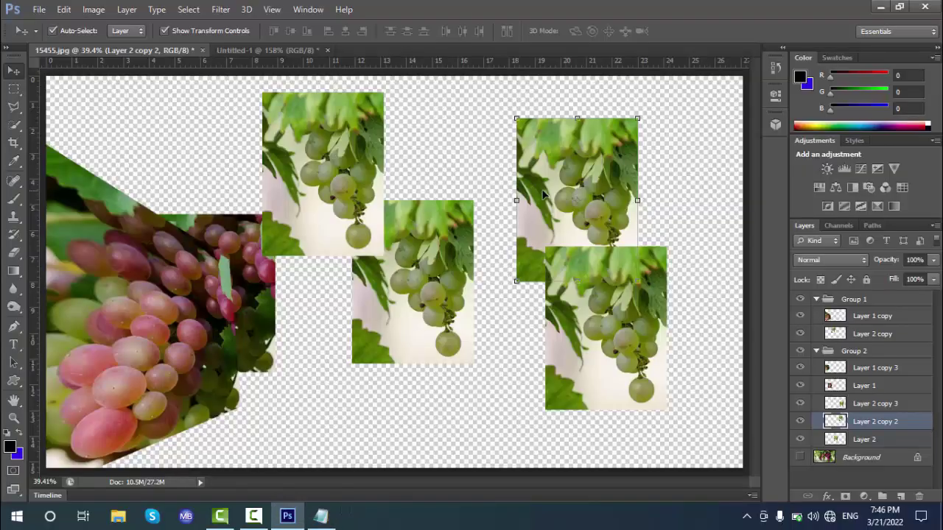
drag(543, 194, 547, 168)
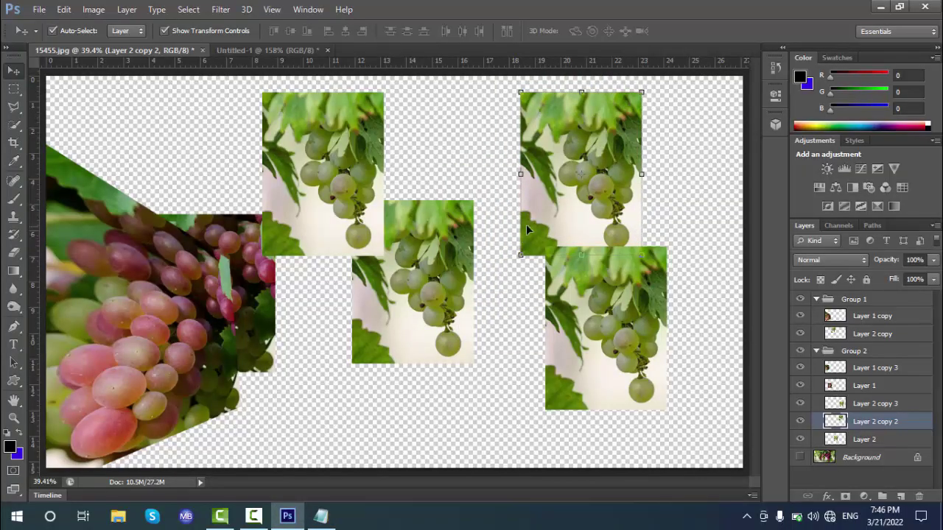
drag(526, 231, 509, 220)
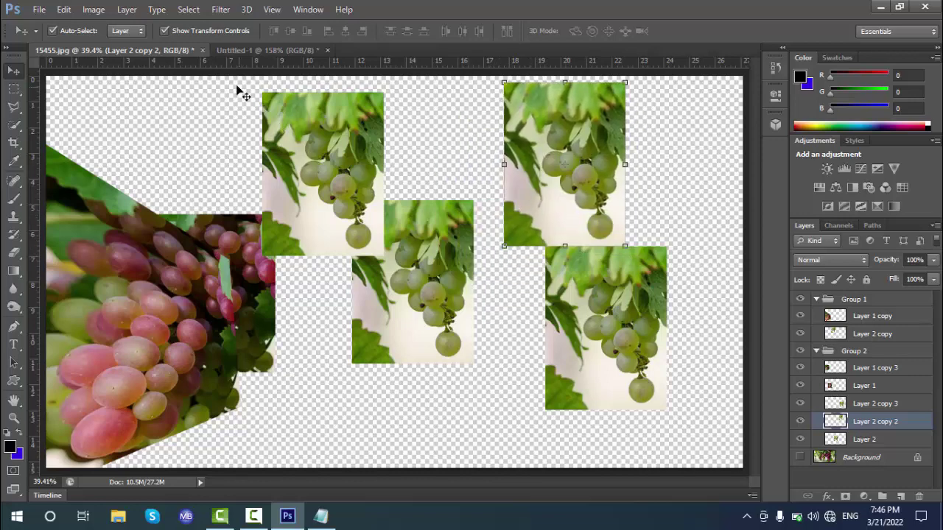
click(164, 31)
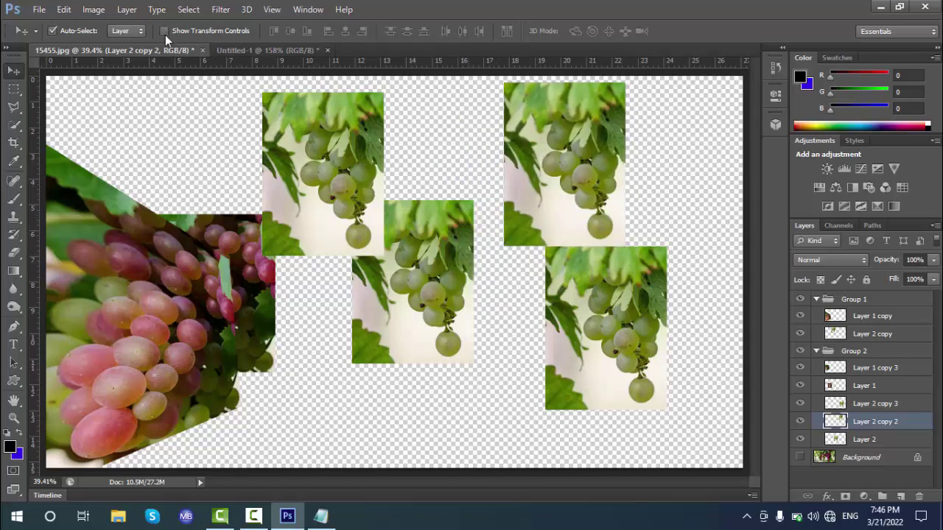
Reposition the green grape pieces, moving Layer 2 copy 2, Layer 2 copy 3 and Layer 2 each down and to the right.
drag(563, 154, 572, 178)
drag(637, 351, 705, 372)
drag(404, 322, 447, 352)
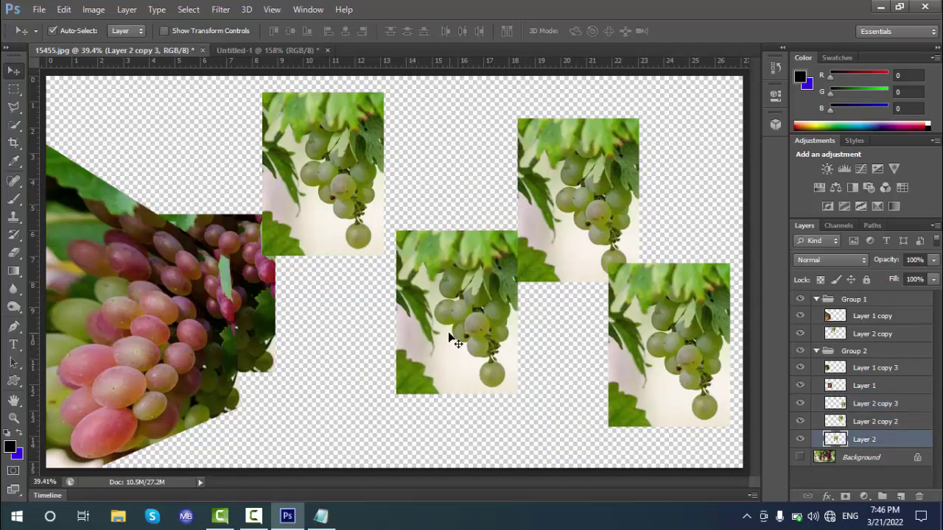
Turn Show Transform Controls on, rotate Layer 2 clockwise about 9.3° and apply it, repositioning the piece up and to the left.
click(162, 30)
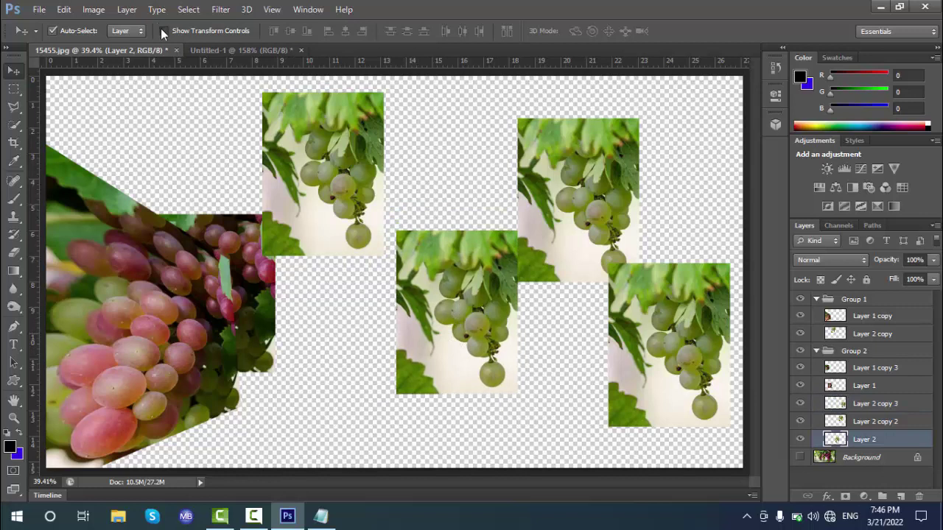
drag(469, 305, 447, 274)
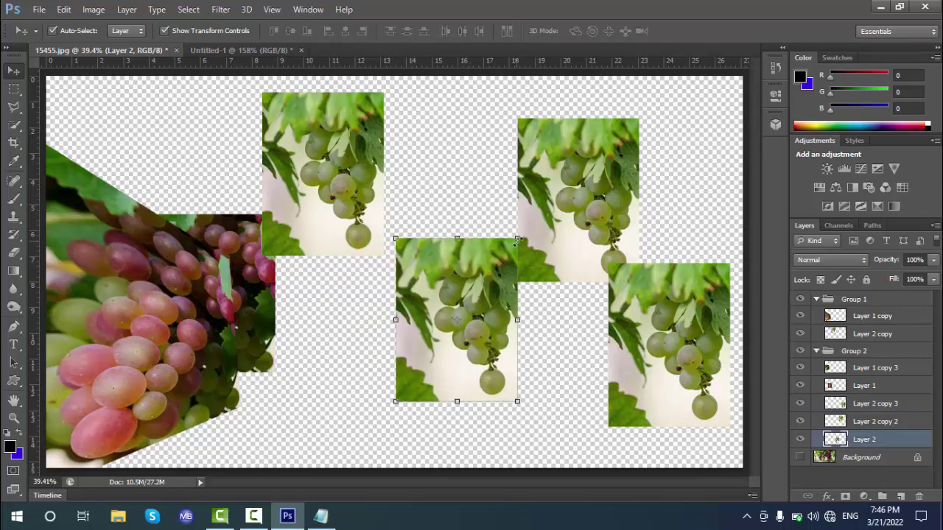
click(517, 240)
drag(526, 235, 553, 215)
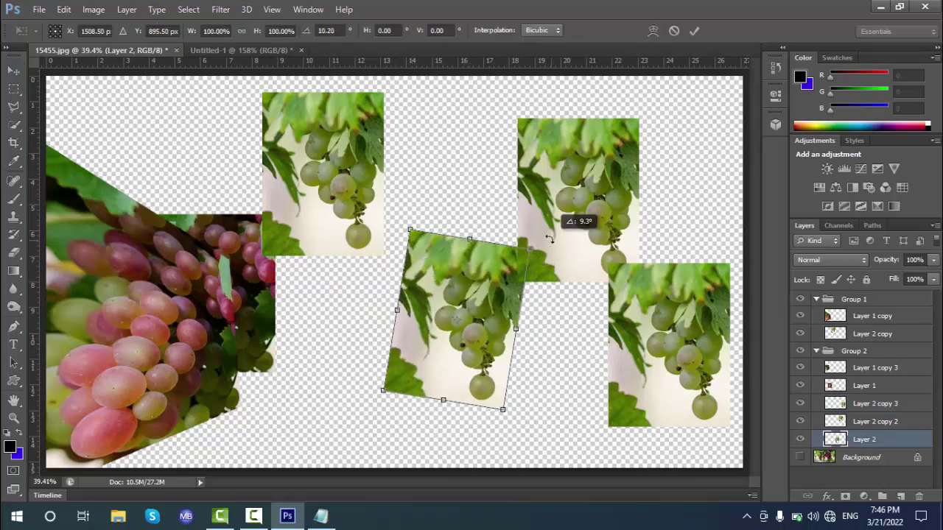
drag(434, 237, 418, 176)
click(12, 72)
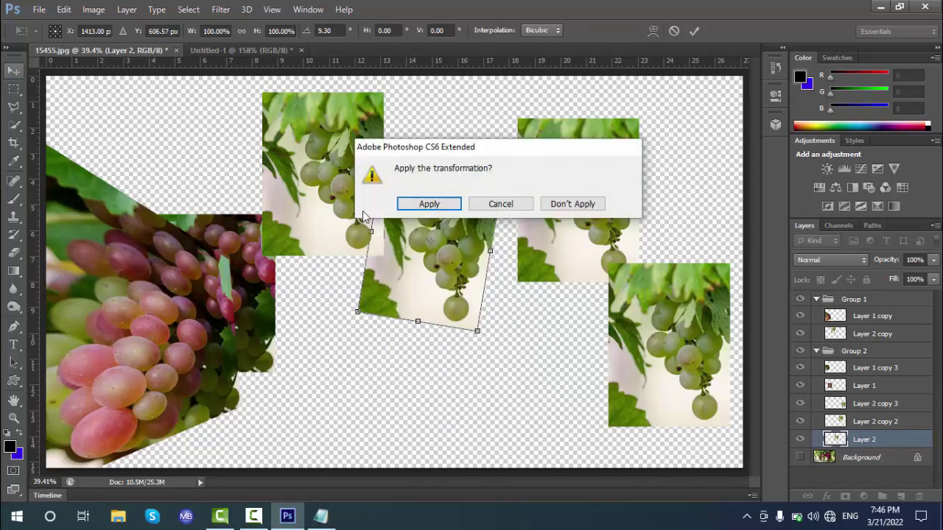
click(430, 206)
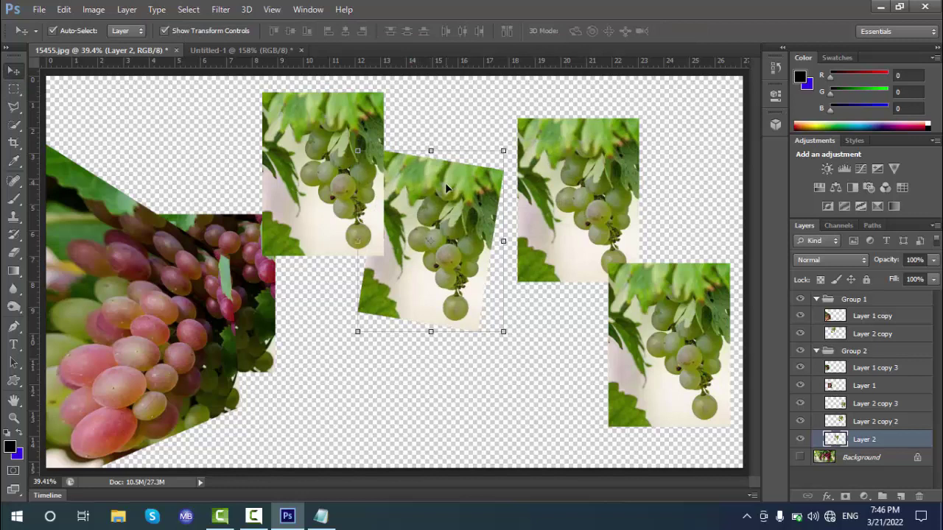
drag(440, 186, 450, 212)
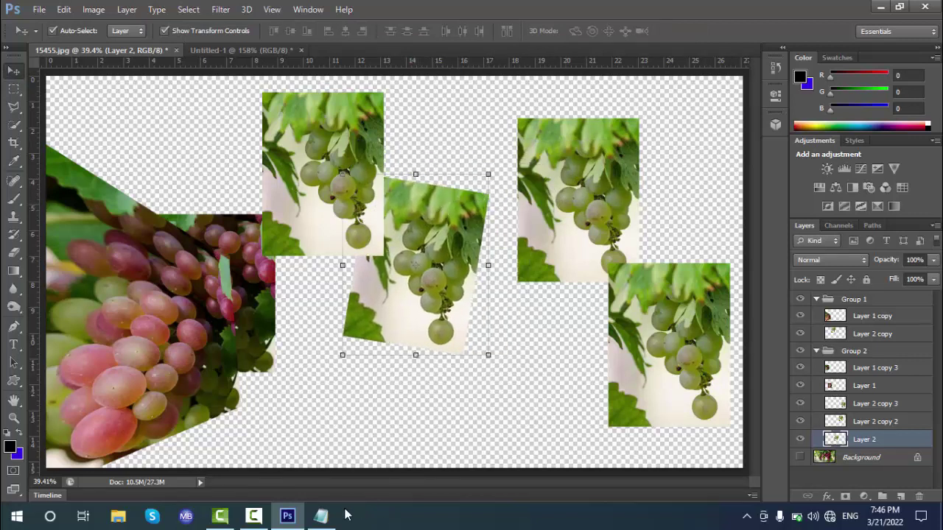
Switch to Notepad and add the line "8. Object Alignments" below the Show Transform Option entry.
click(321, 516)
key(Return)
key(Tab)
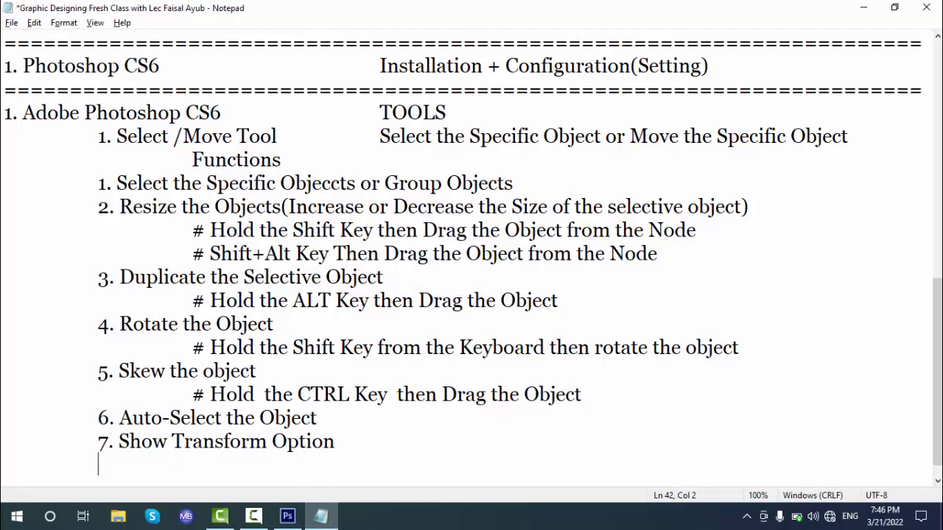
text(8)
text(. I)
text(Object Alignm)
text(ents)
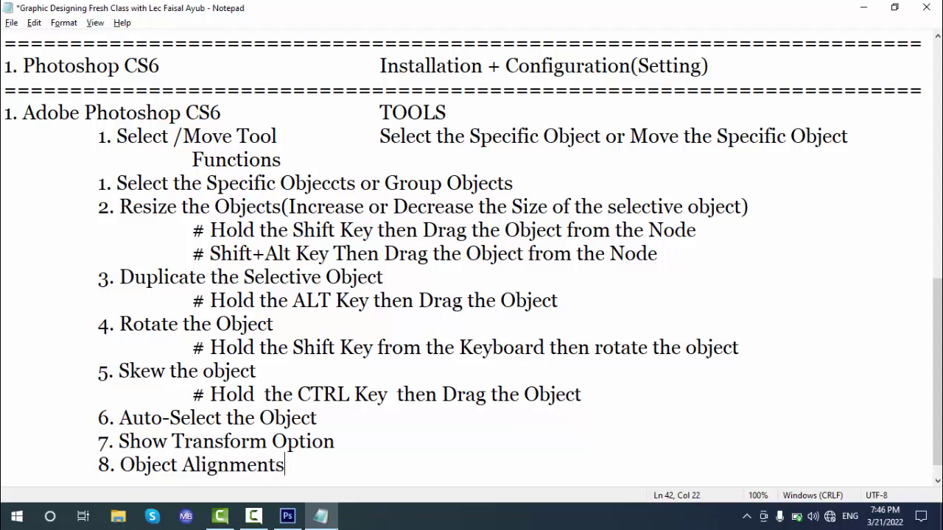
Add the indented sub-line "# Vertical Alignment" under the Object Alignments entry.
key(Return)
key(Tab)
key(Tab)
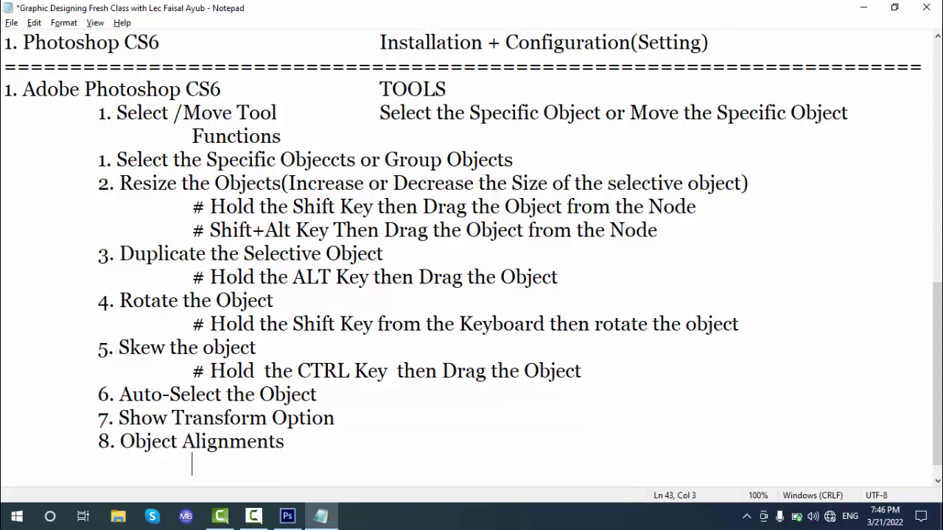
text(# Verti)
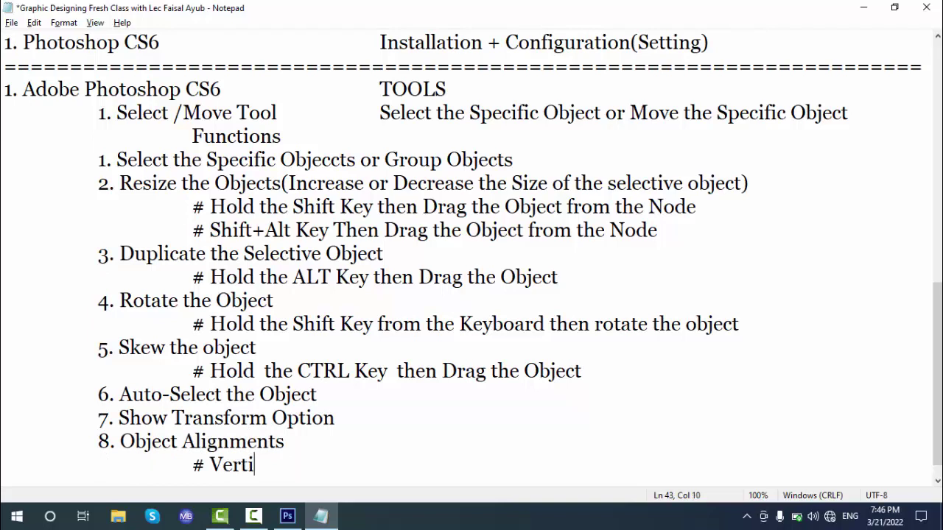
text(cal Alignme)
key(BackSpace)
key(BackSpace)
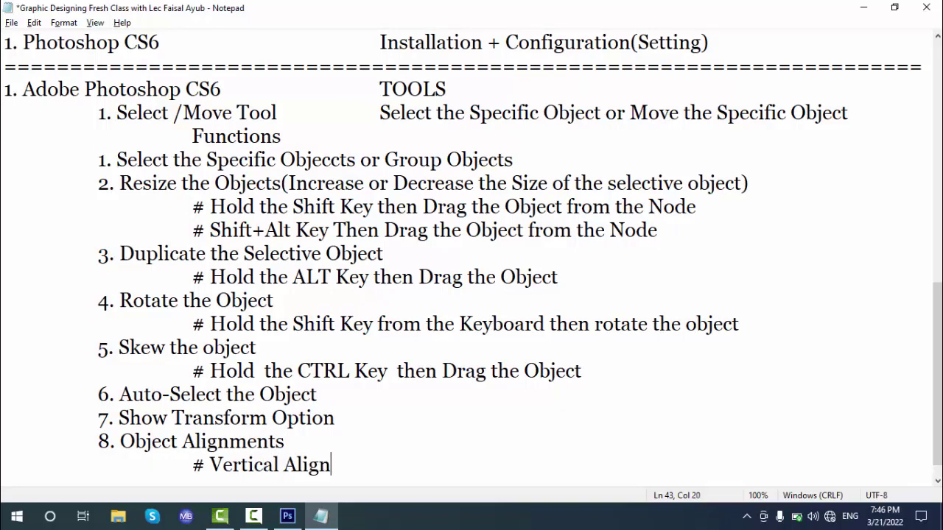
text(ment)
Add the indented sub-line "# Horizontal Alignment" below the vertical one and save the notes.
key(Return)
key(Tab)
key(Tab)
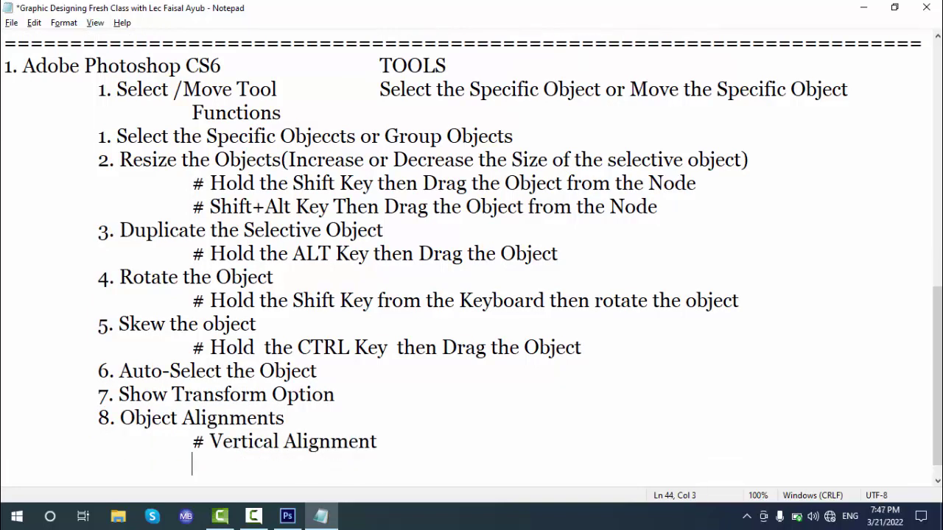
text(# Horiz)
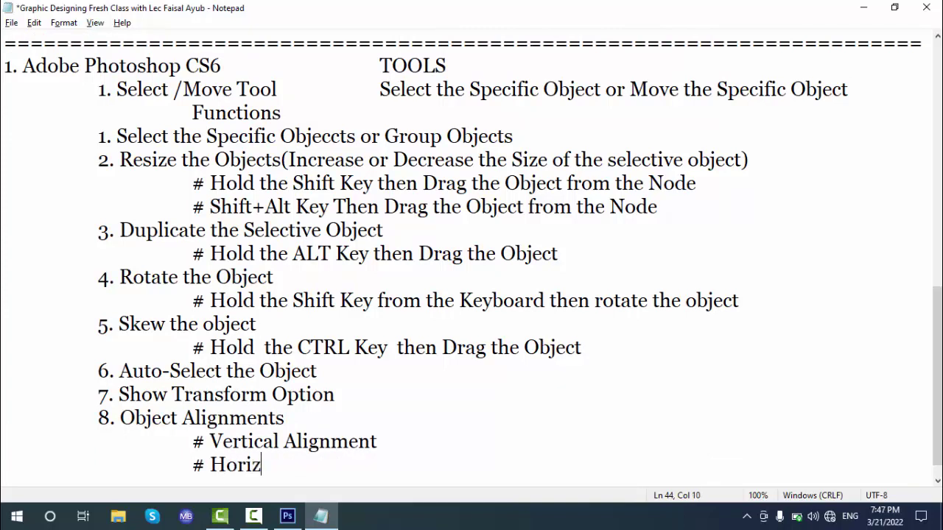
text(ontal Alignnm)
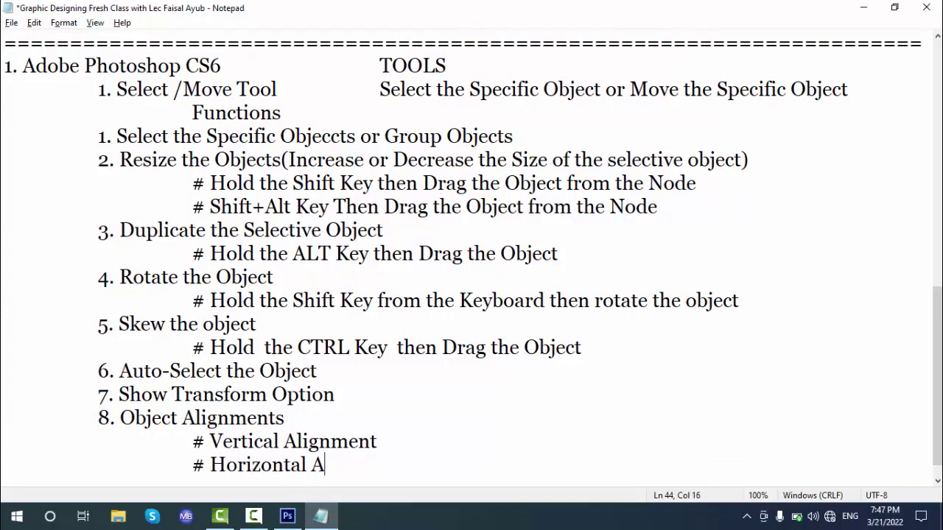
key(BackSpace)
key(BackSpace)
key(BackSpace)
text(nment)
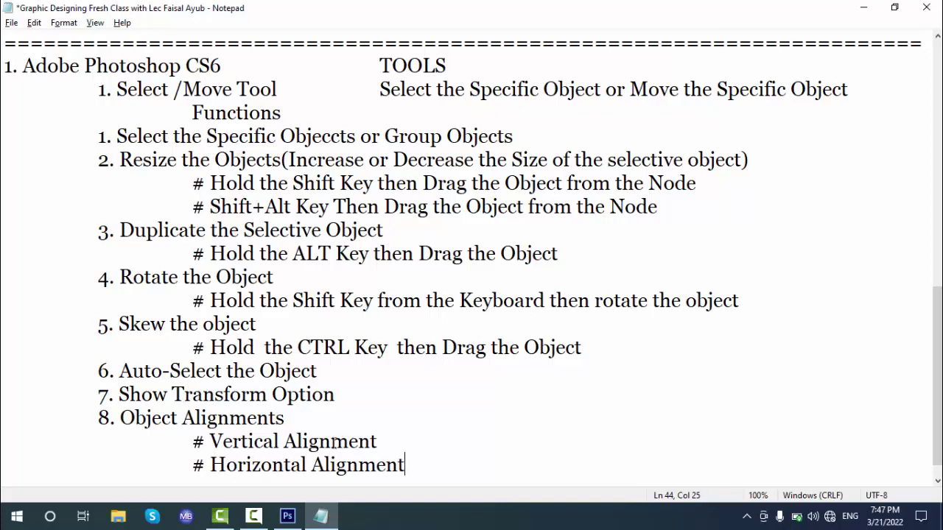
key(Return)
key(ctrl+s)
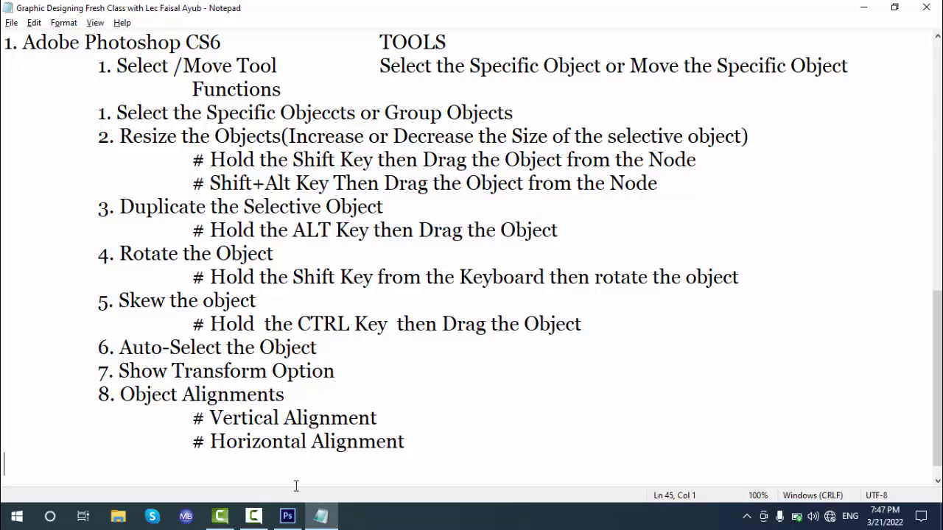
Switch to Photoshop, move Layer 2 straight down, and select all four green grape pieces together.
click(287, 516)
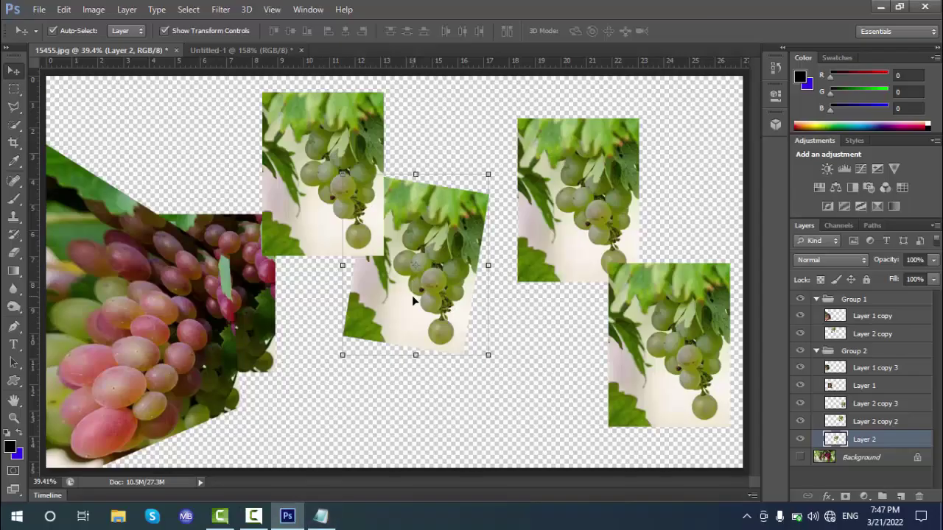
drag(412, 310, 409, 393)
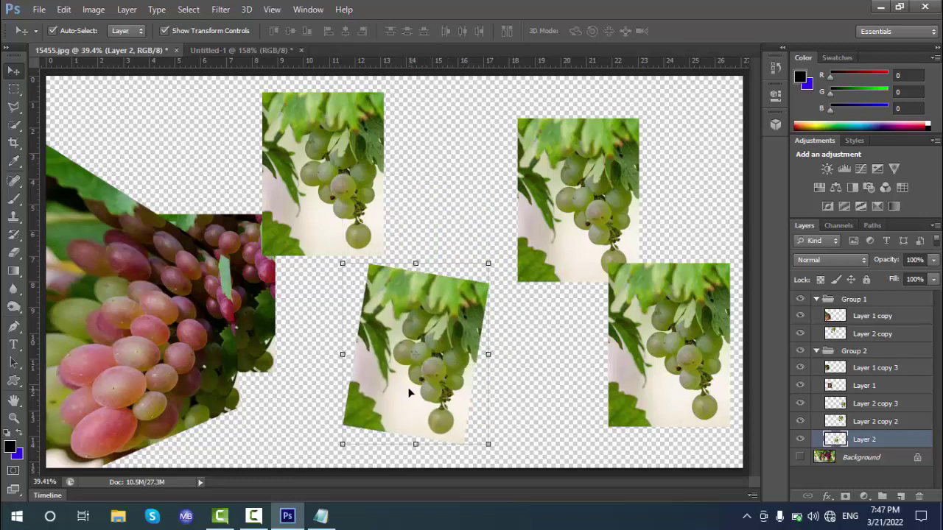
shift+click(342, 172)
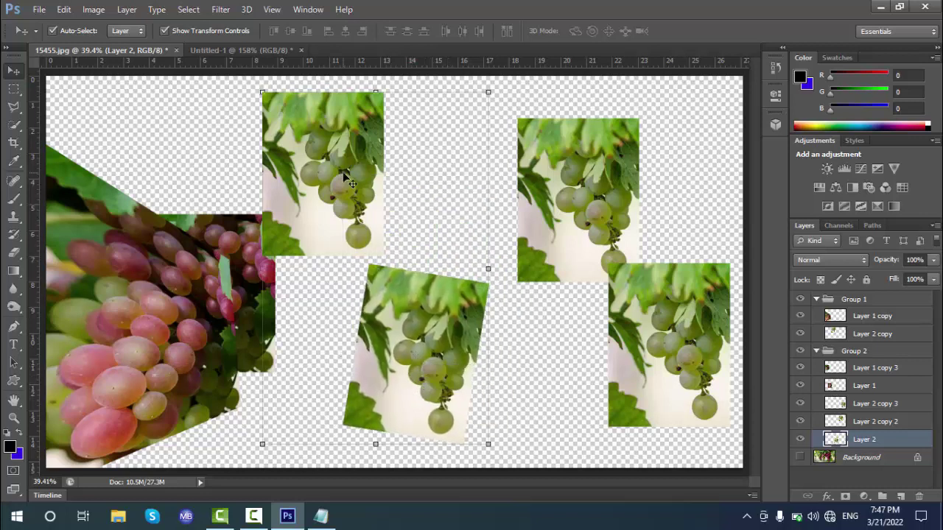
shift+click(551, 182)
shift+click(687, 337)
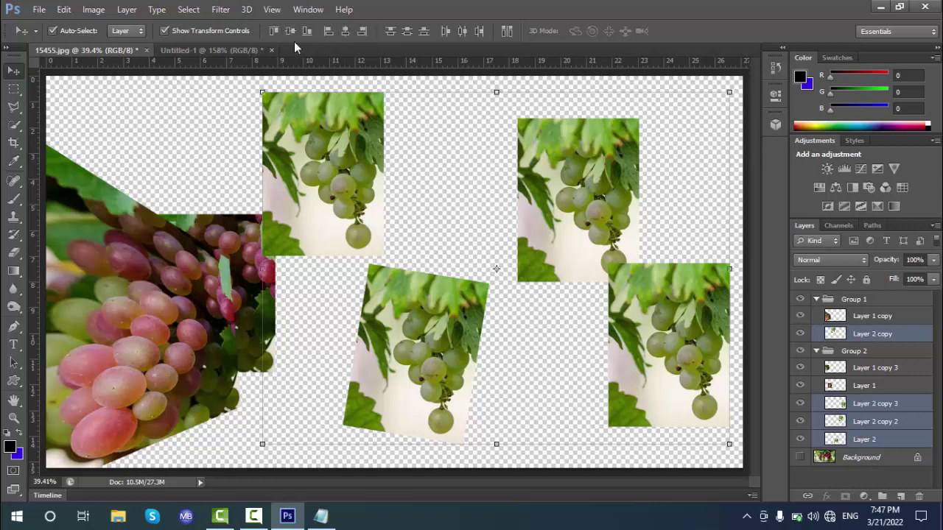
Align the four selected green pieces by their top edges, vertical centers and bottom edges in turn.
click(274, 31)
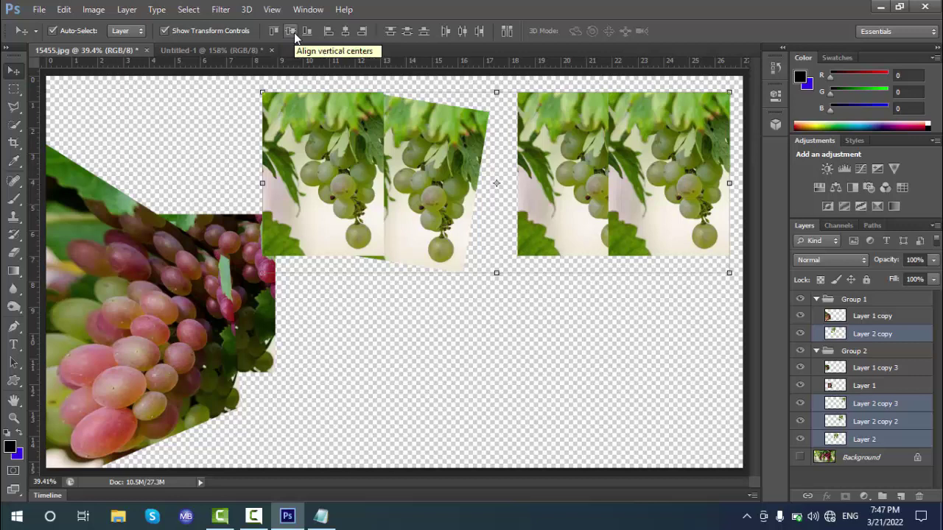
click(291, 31)
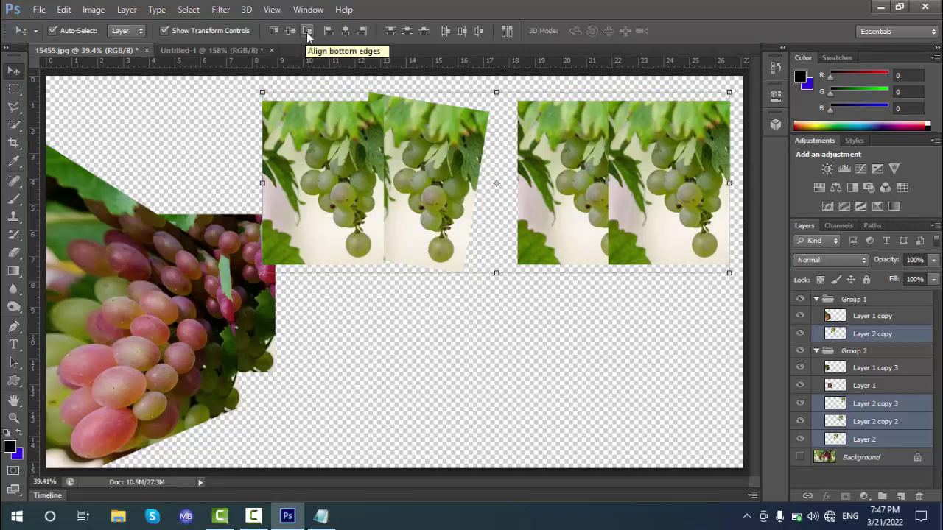
click(308, 31)
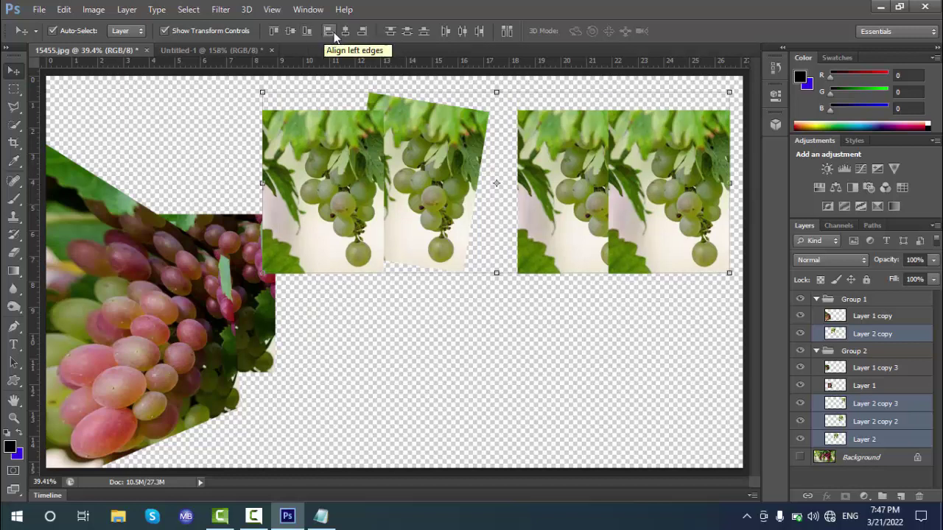
Try aligning the four selected pieces by their left edges and by their horizontal centers.
click(333, 32)
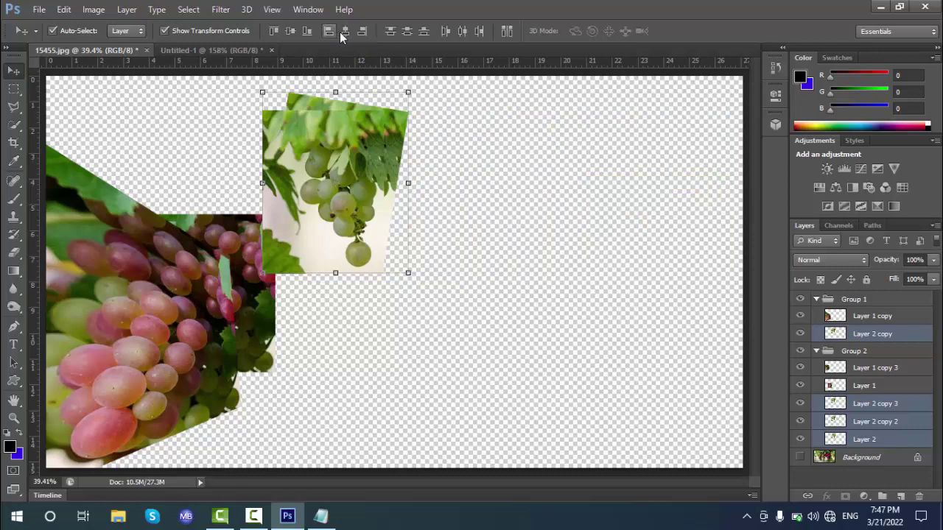
click(344, 33)
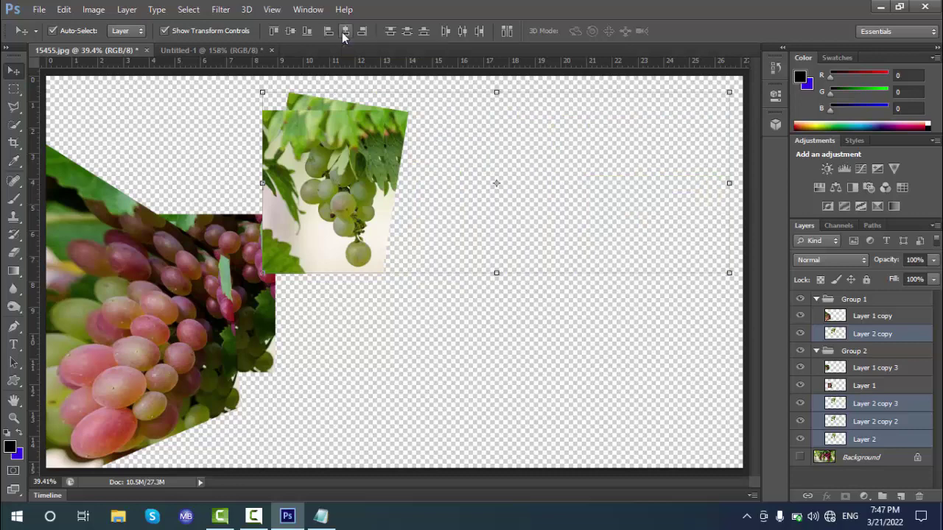
click(347, 33)
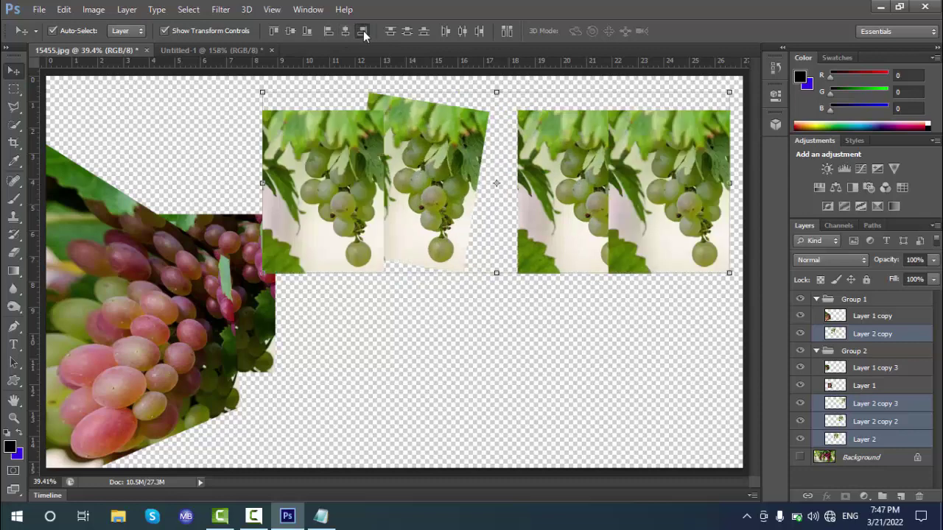
Try aligning the four selected pieces by their right edges, and undo that alignment.
click(363, 30)
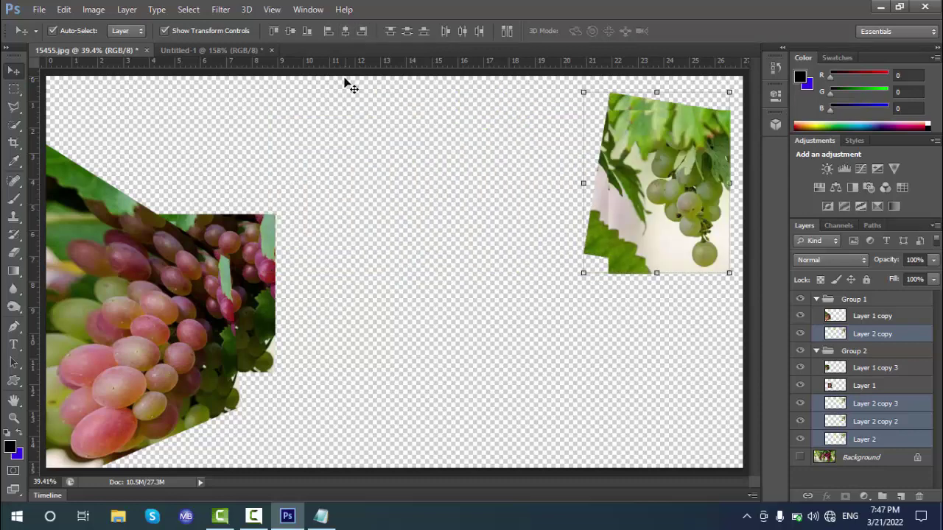
click(392, 223)
key(ctrl+alt+z)
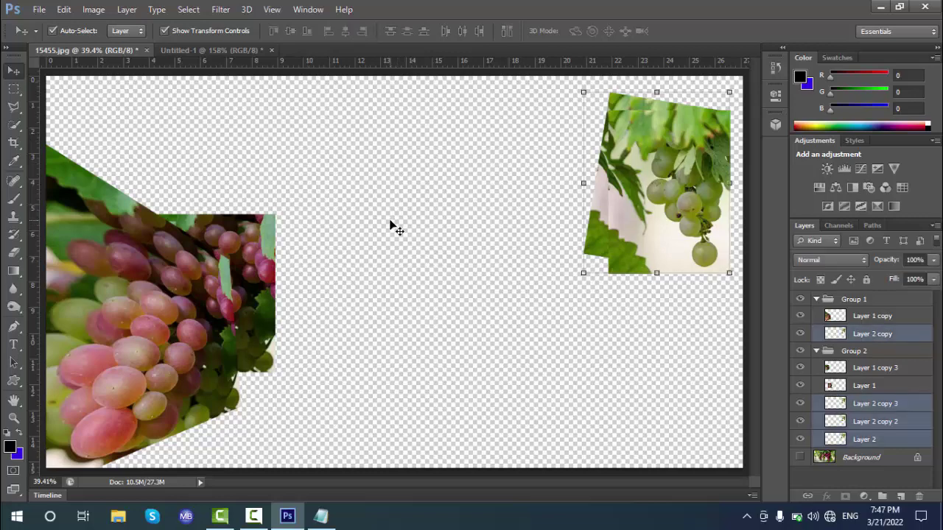
key(ctrl+alt+z)
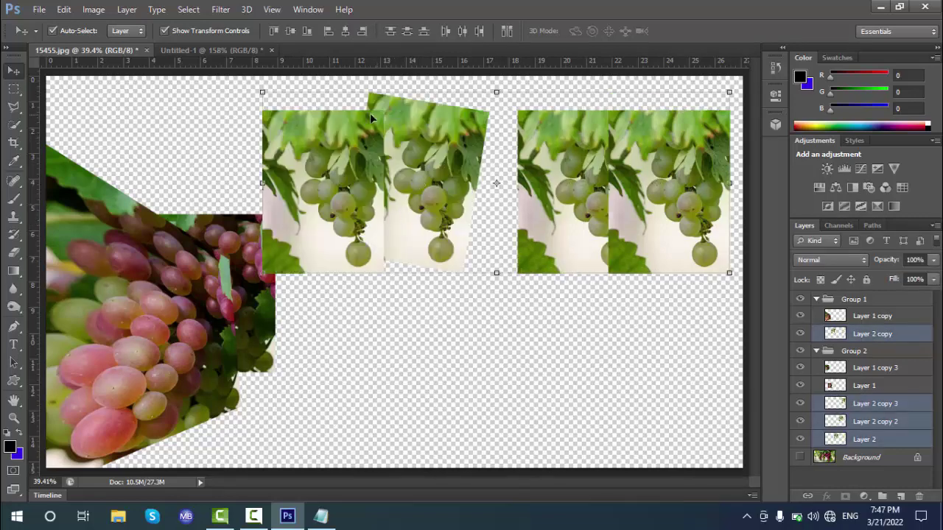
Distribute the four selected pieces vertically by top edges, vertical centers and bottom edges in turn.
click(391, 31)
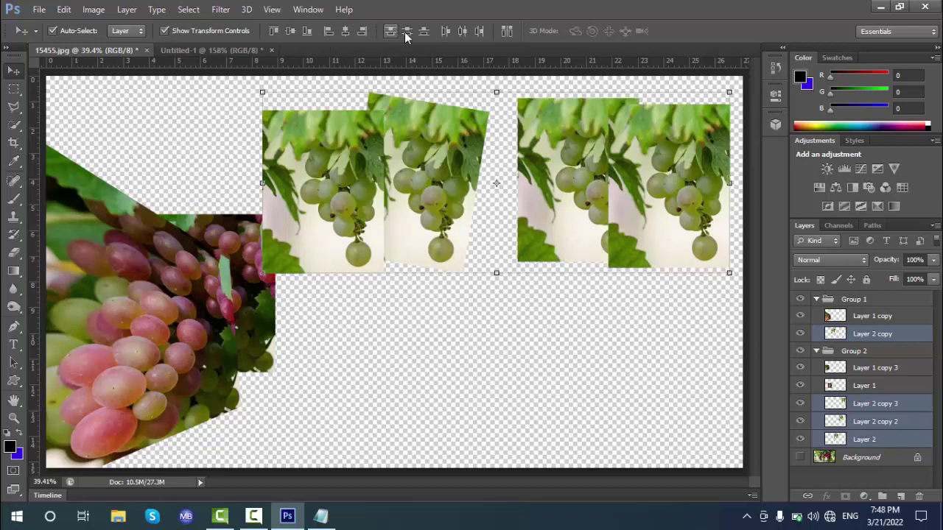
click(407, 32)
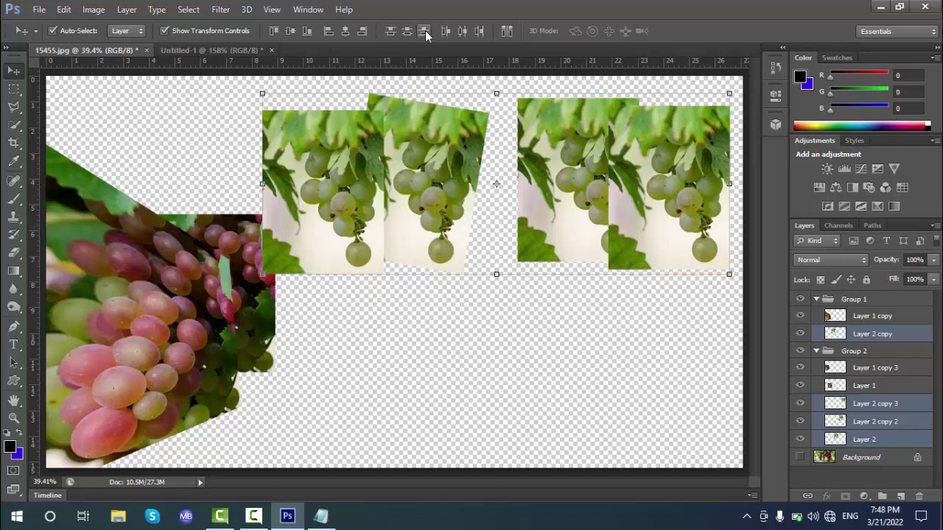
click(425, 33)
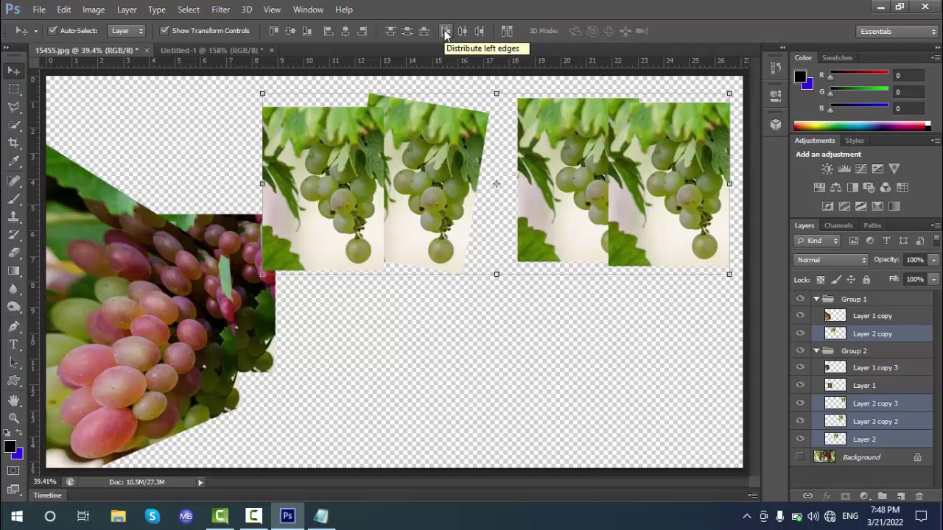
Distribute the four selected pieces horizontally, first by left edges and then by horizontal centers.
click(445, 32)
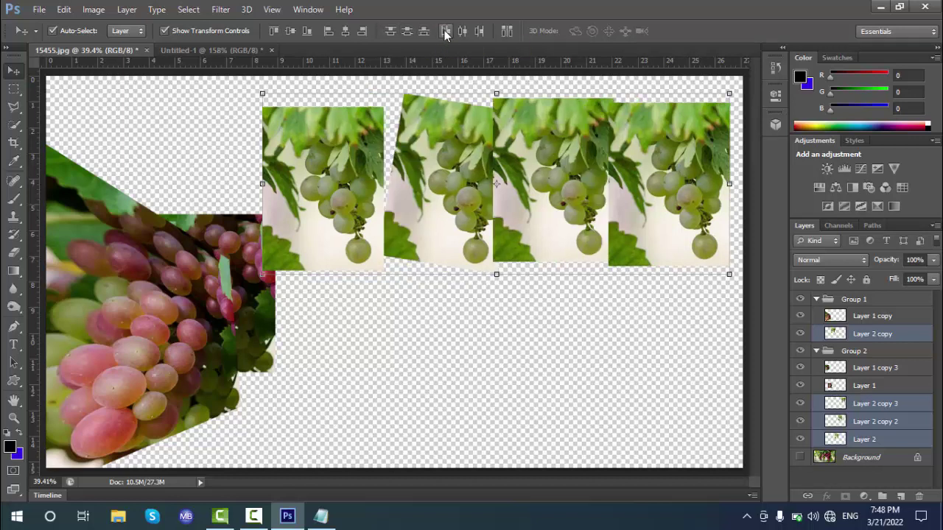
click(461, 33)
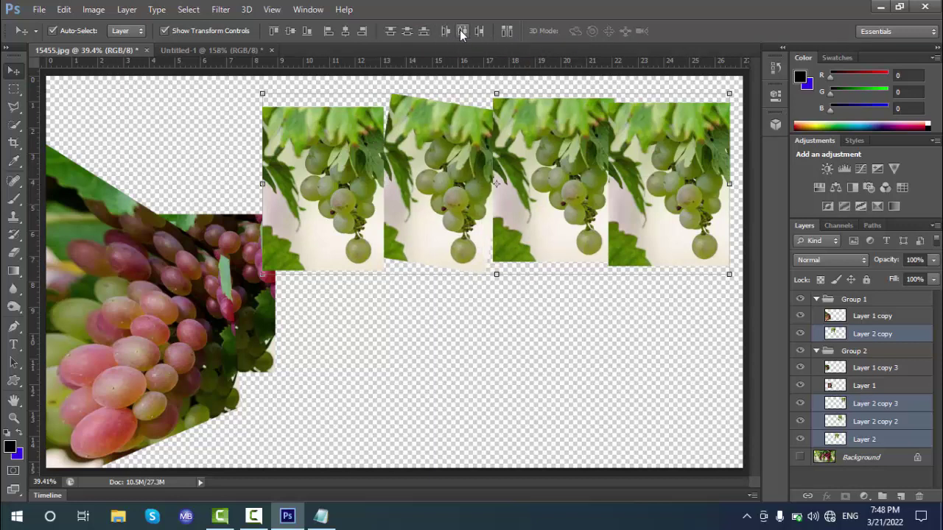
Distribute the four selected pieces horizontally by their right edges.
click(476, 32)
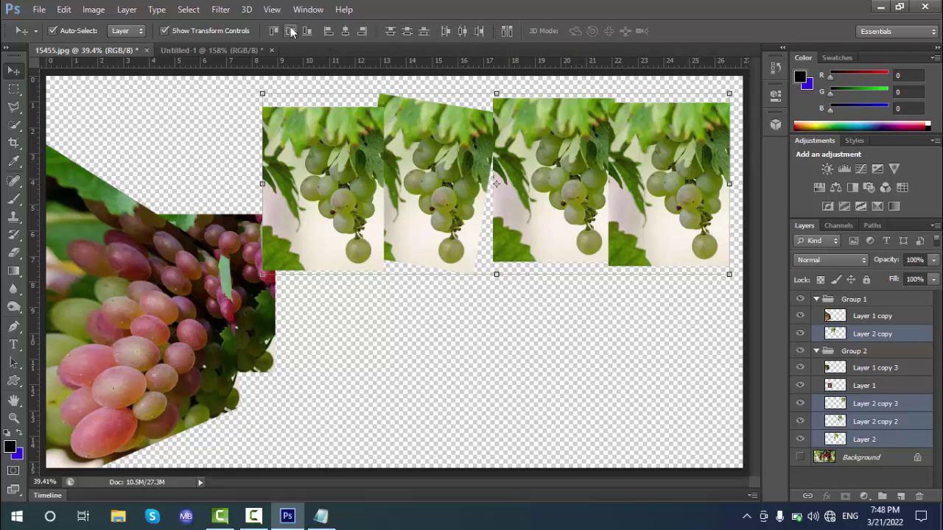
In the Notepad class notes, add "(2D Alignments )" after the Object Alignments heading of item 8.
click(320, 516)
scroll(428, 437, down, 1)
click(407, 431)
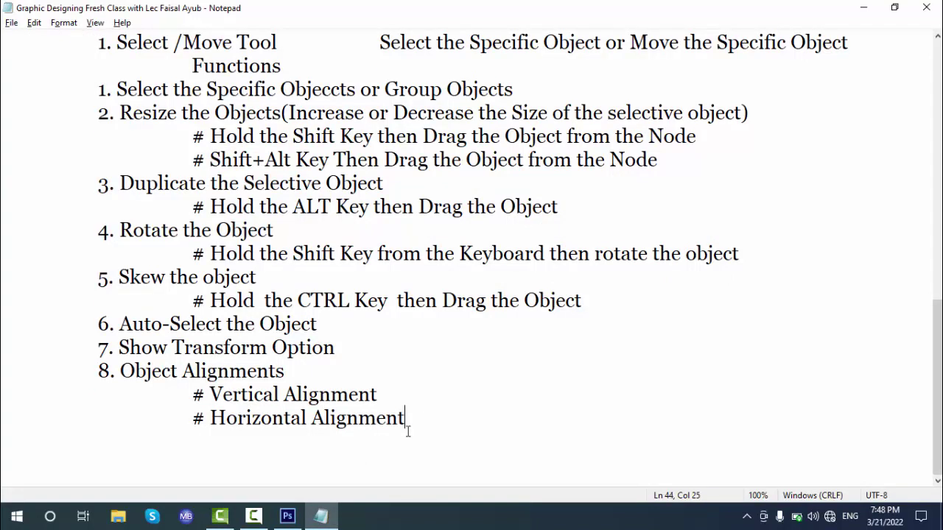
click(287, 371)
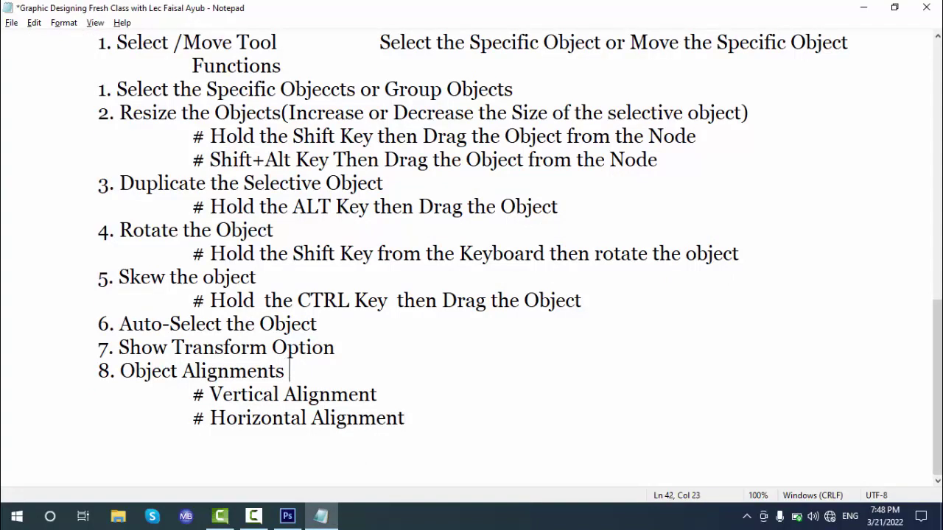
text(())
text(2D Alignmen)
text(ts)
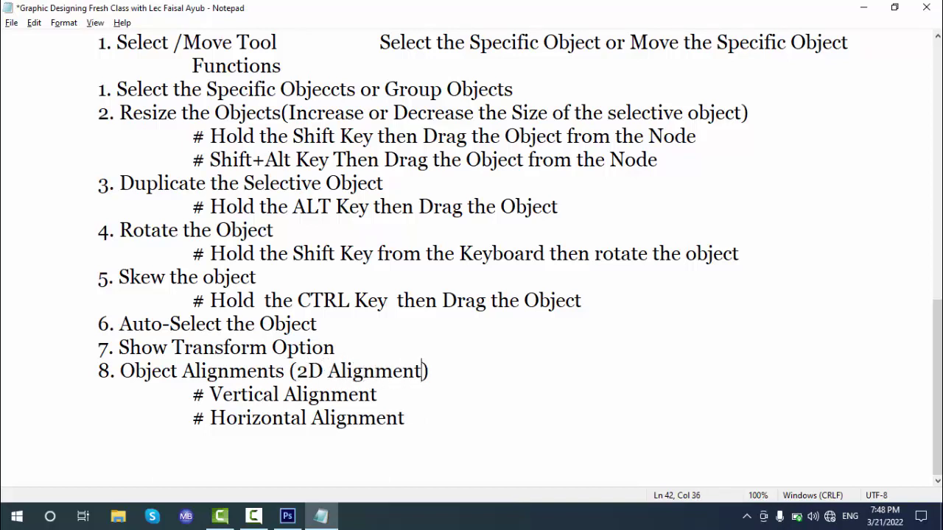
click(377, 418)
key(Right)
key(Right)
Switch to Photoshop, try auto-aligning the four selected grape pieces with the Perspective projection, and undo it.
key(alt+Tab)
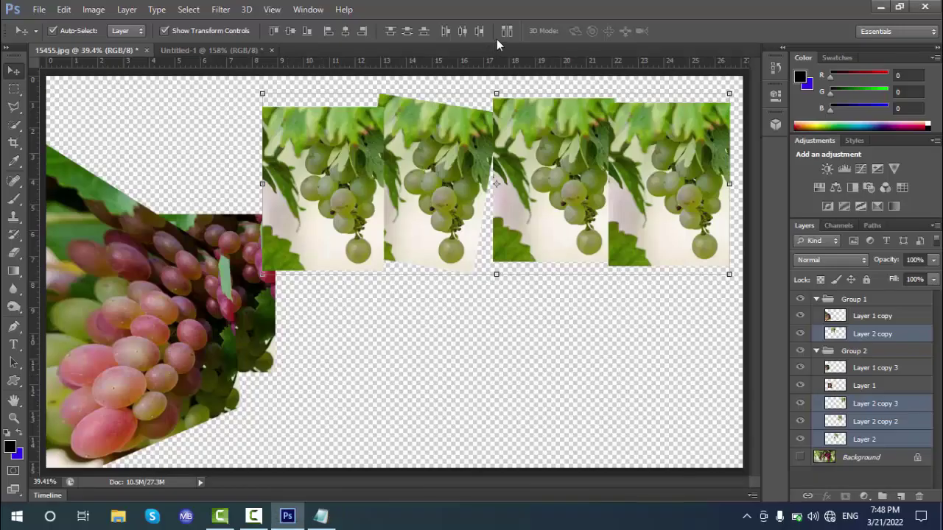
click(506, 30)
drag(444, 70, 694, 75)
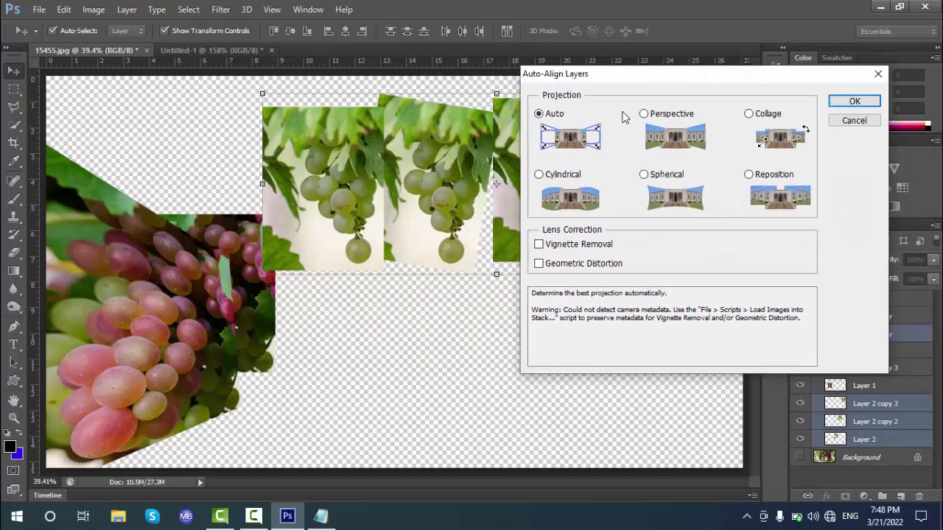
click(655, 115)
click(852, 101)
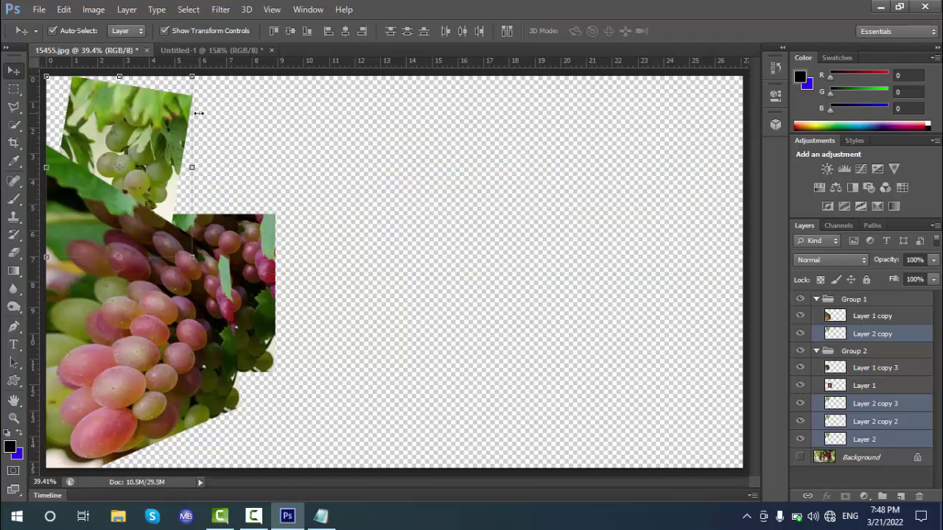
drag(154, 135, 602, 182)
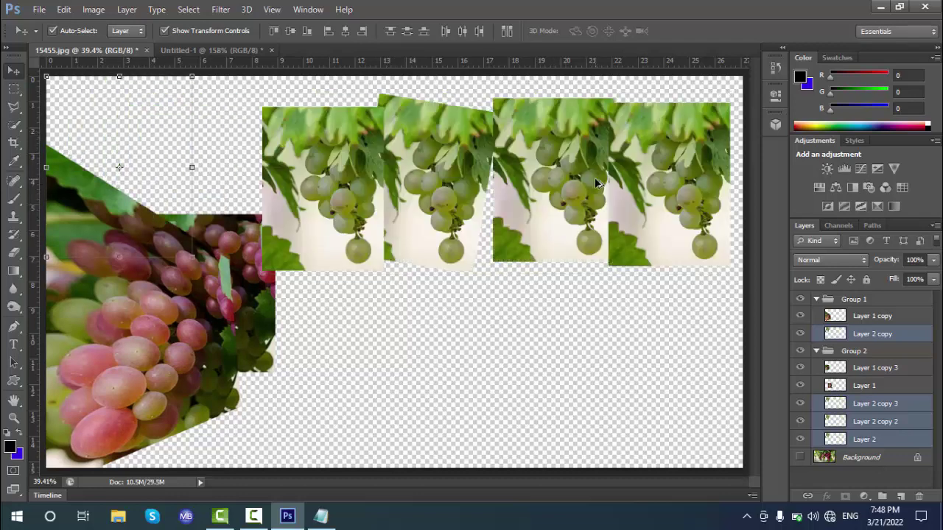
Try auto-aligning the four selected pieces with the Collage and the Cylindrical projection, undoing each.
click(507, 31)
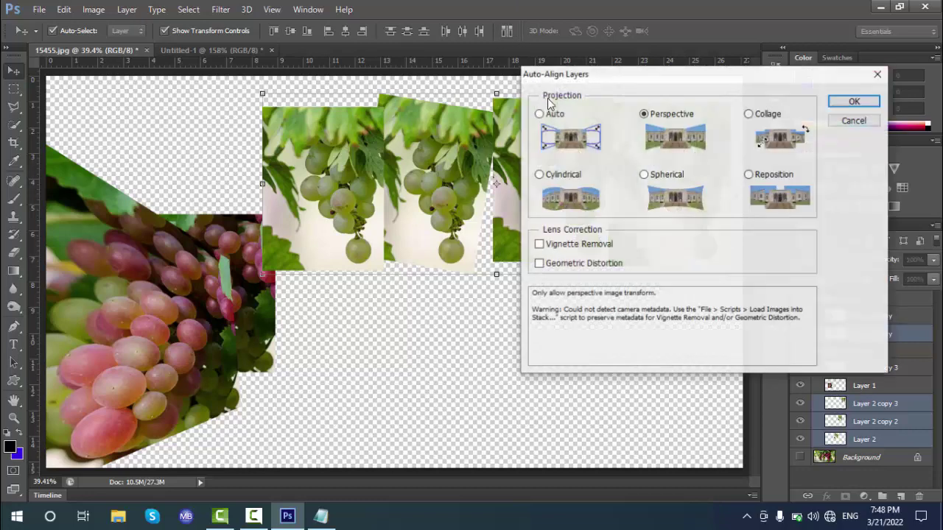
click(757, 131)
click(847, 102)
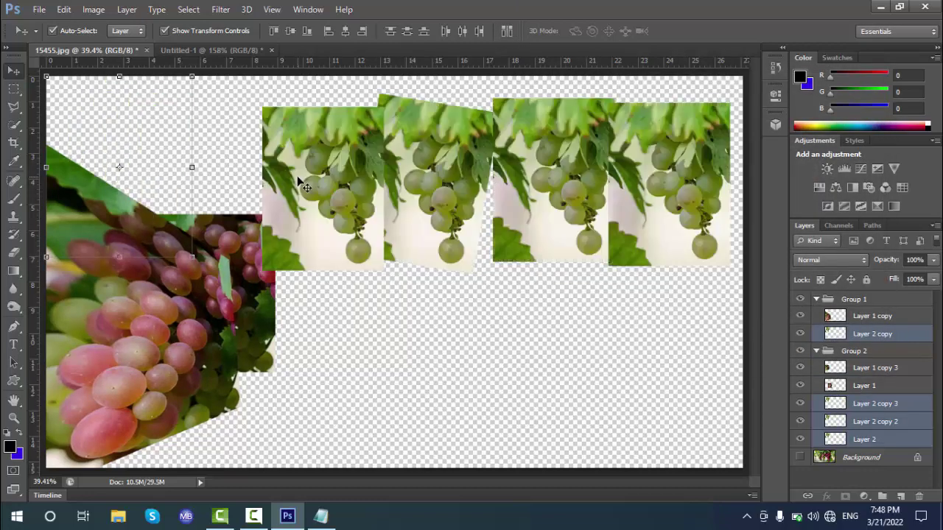
click(506, 31)
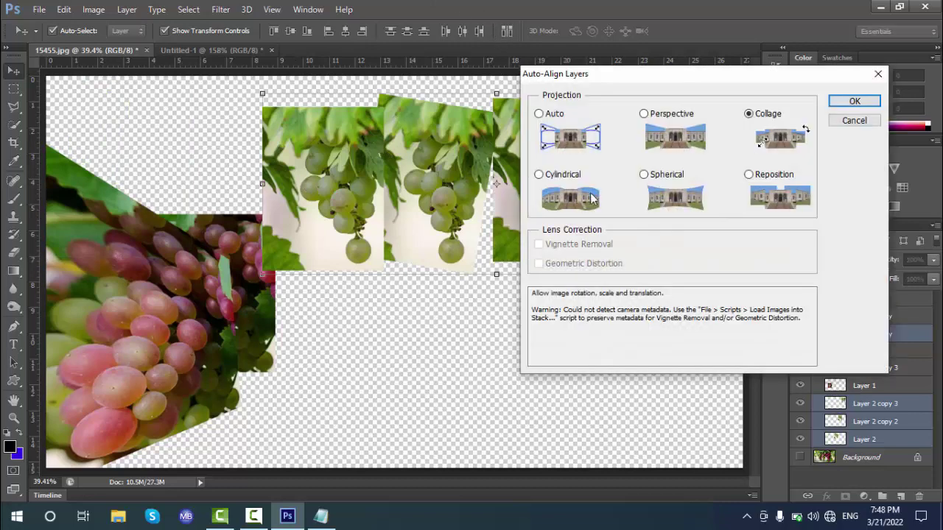
click(538, 174)
click(849, 101)
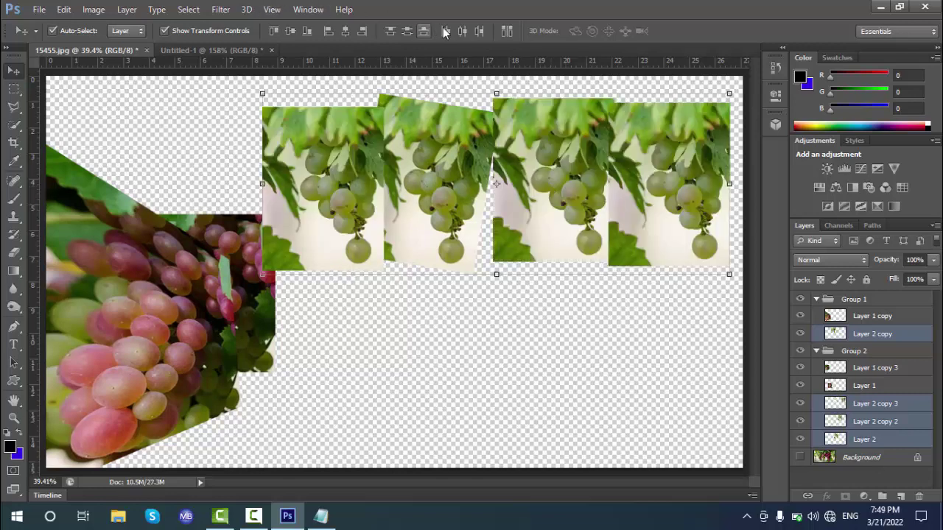
Try auto-aligning the four selected pieces with the Reposition projection and undo it.
click(507, 30)
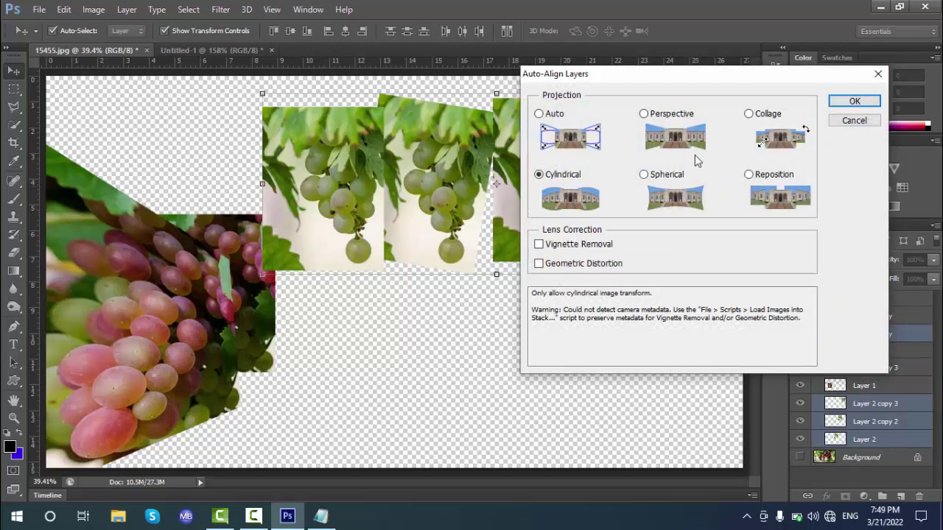
click(748, 175)
click(857, 101)
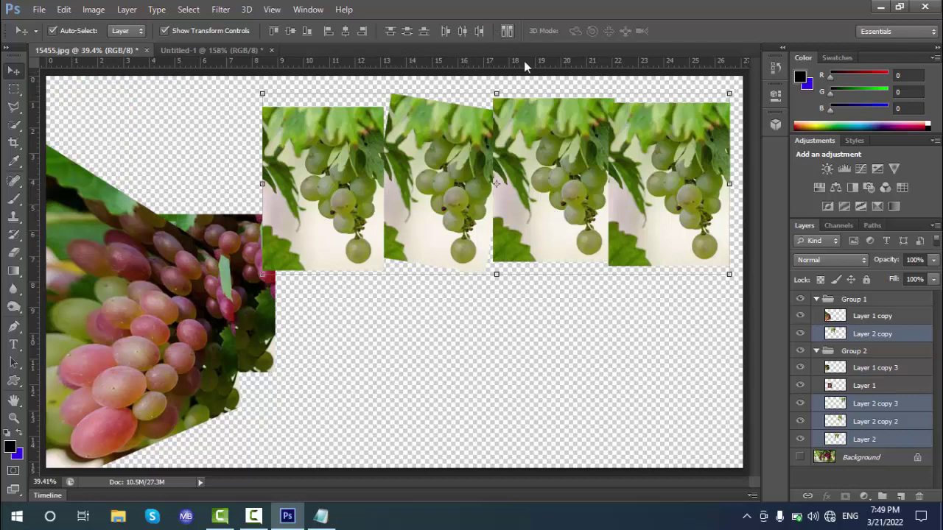
click(488, 297)
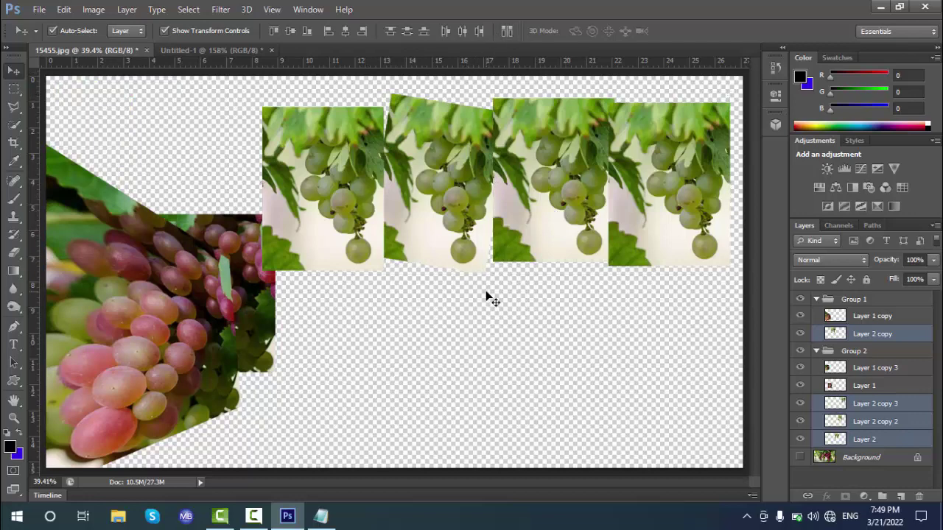
Open the red flower image 15489 from the APNA SARKAR folder.
click(39, 8)
click(46, 34)
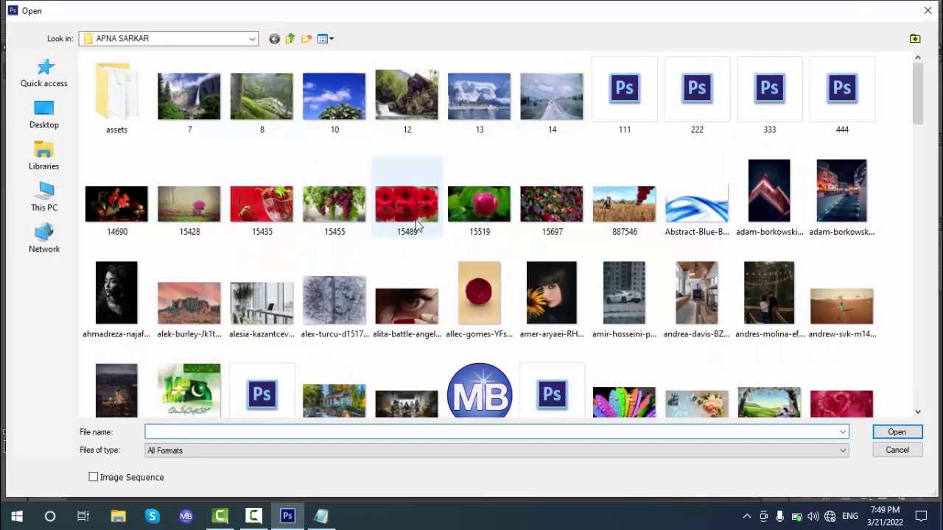
double_click(409, 207)
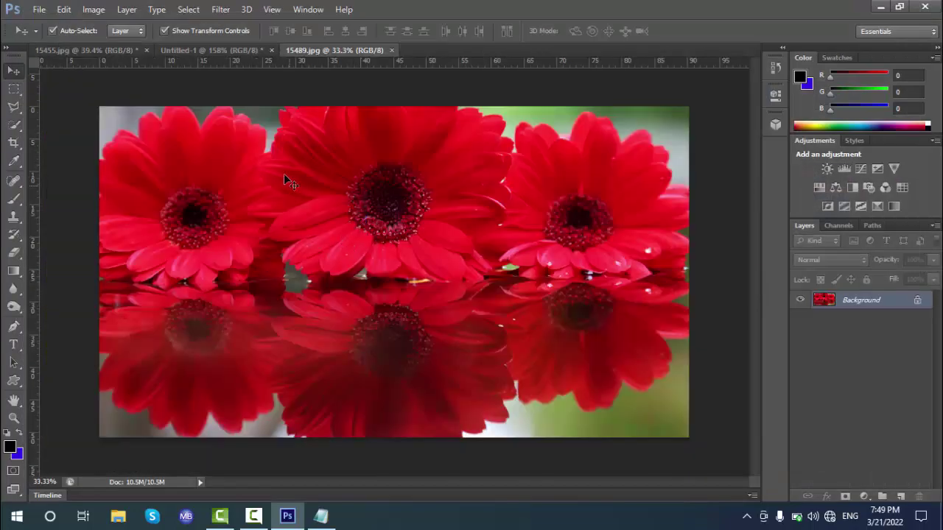
Create a Hat preset 3D mesh from the flower image's Background layer, accepting the 3D workspace.
click(246, 9)
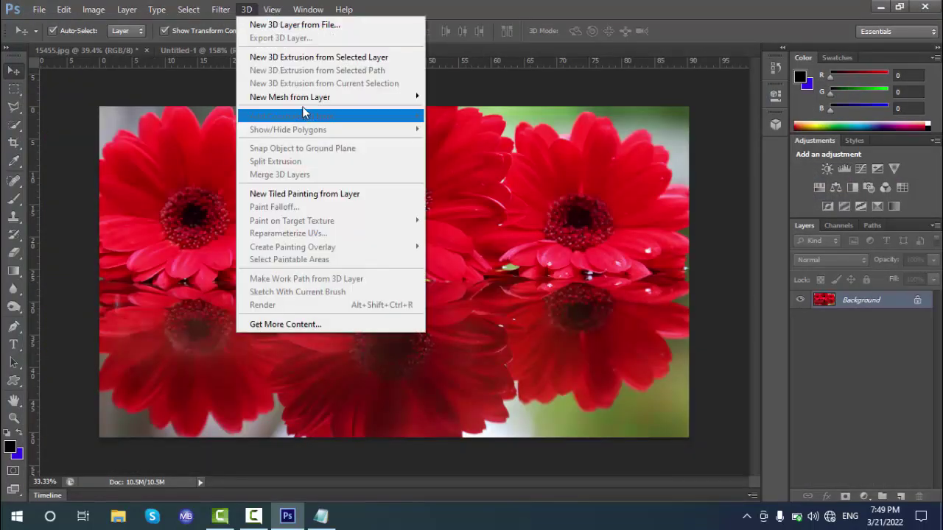
mouse_move(358, 98)
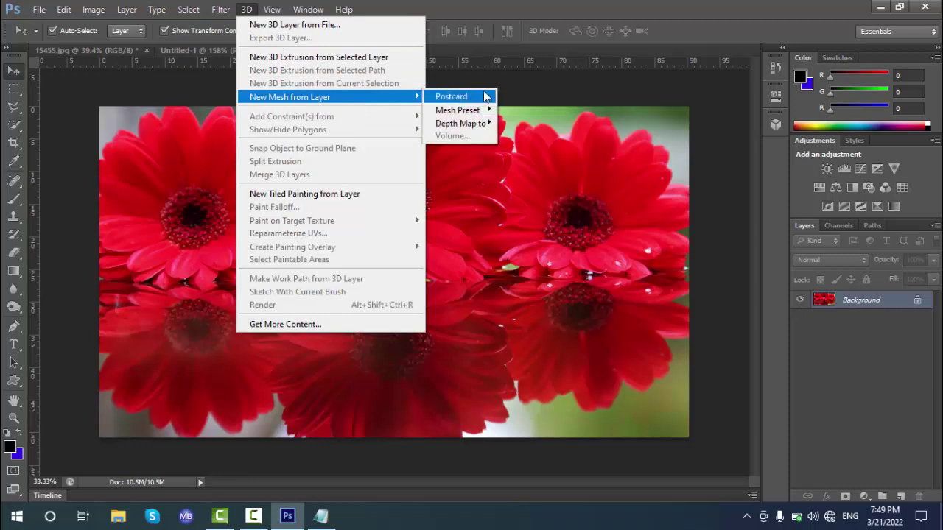
mouse_move(489, 110)
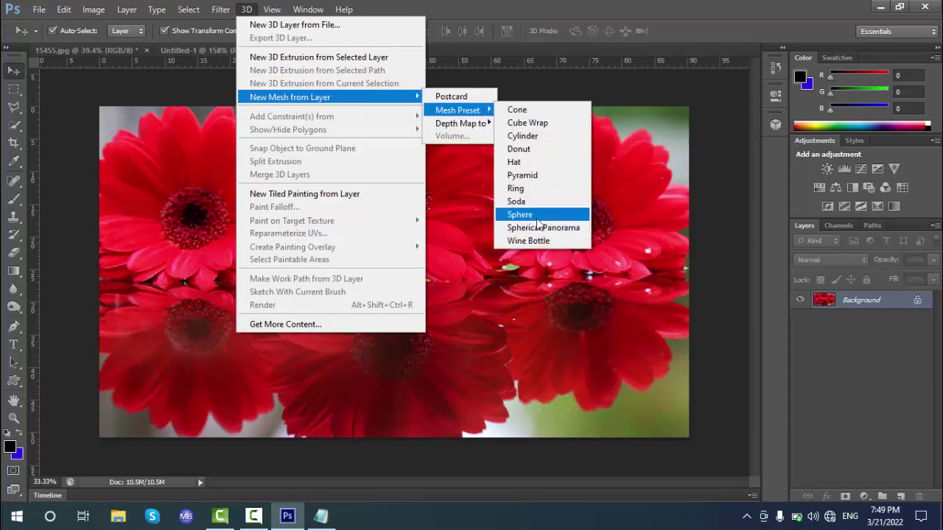
click(532, 161)
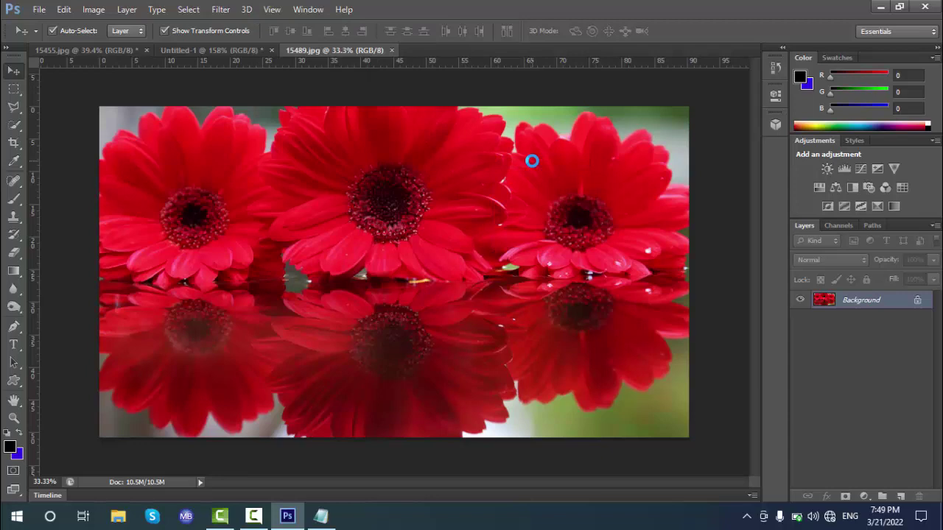
click(446, 204)
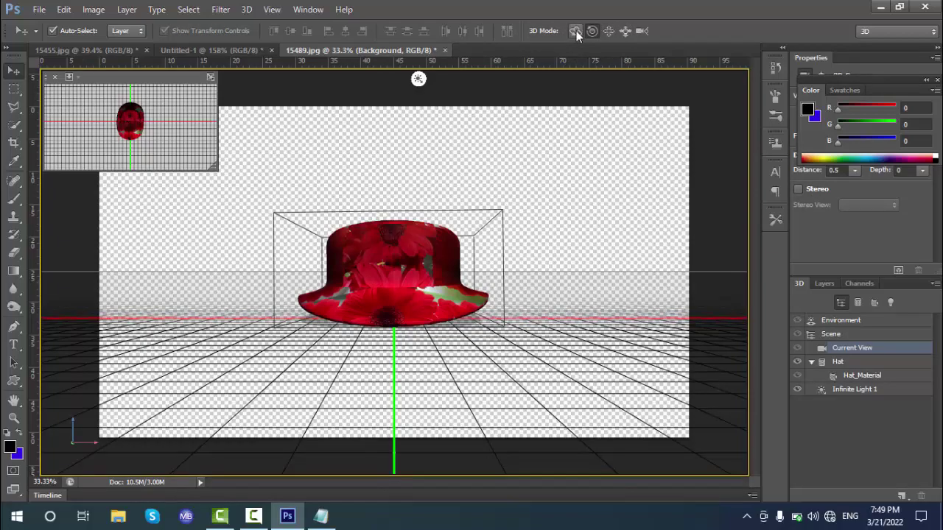
Roll the 3D camera around the hat, and orbit it to show the hat from above.
drag(398, 284, 412, 243)
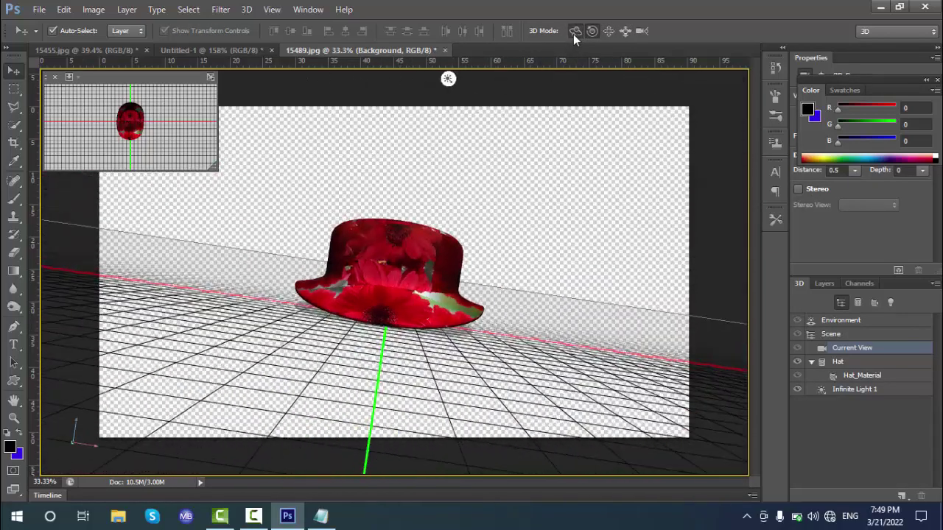
click(573, 34)
drag(412, 287, 389, 305)
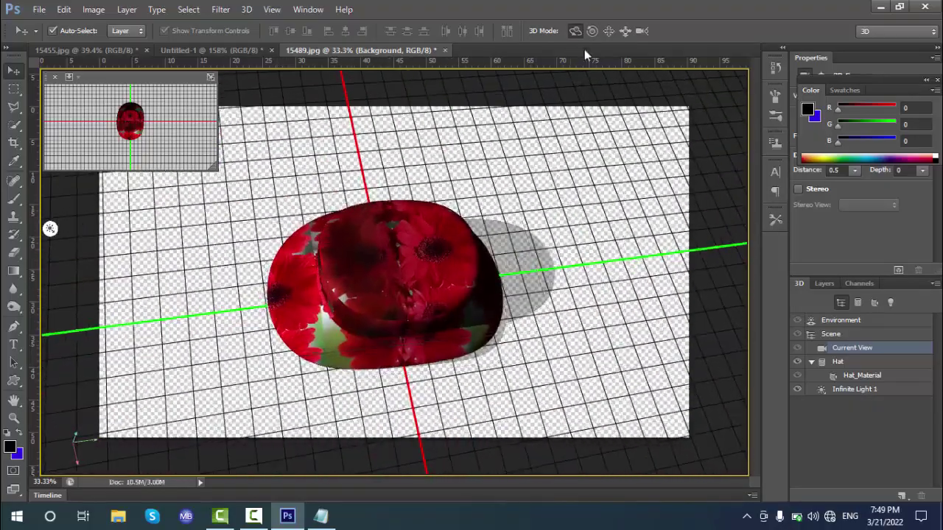
Pan the 3D camera so the hat sits further right and slightly higher on the canvas.
click(608, 30)
drag(537, 312, 655, 2)
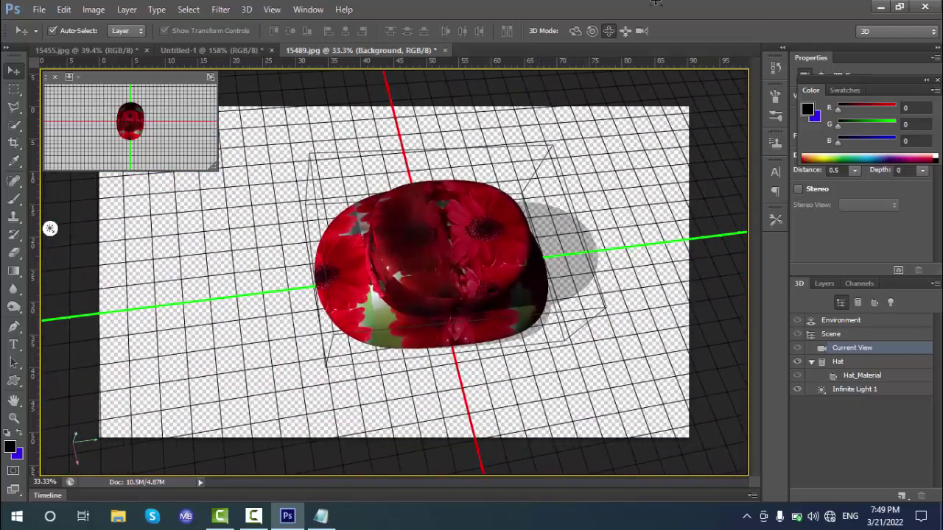
drag(495, 238, 656, 3)
Try the 3D camera zoom on the hat, and orbit the view to a lower, angled side perspective.
click(641, 32)
drag(531, 245, 400, 287)
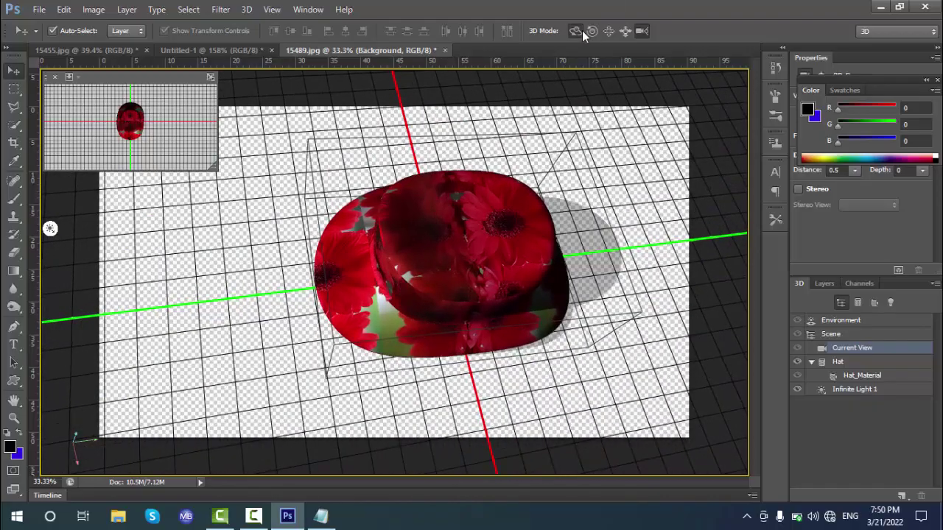
click(578, 31)
drag(510, 254, 741, 390)
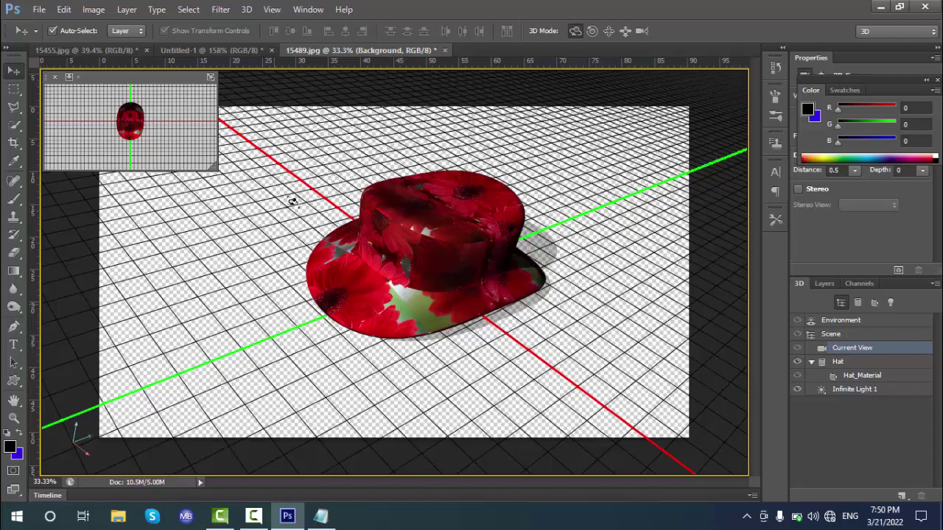
In the Notepad notes, insert a vertical-bar separator after "2D Alignments" inside the parentheses of item 8.
click(320, 515)
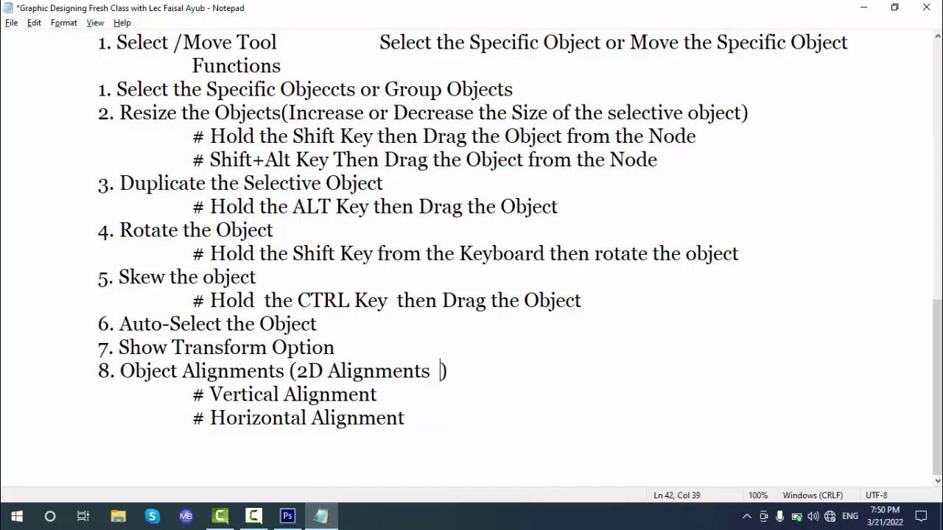
text(})
key(BackSpace)
text({)
key(BackSpace)
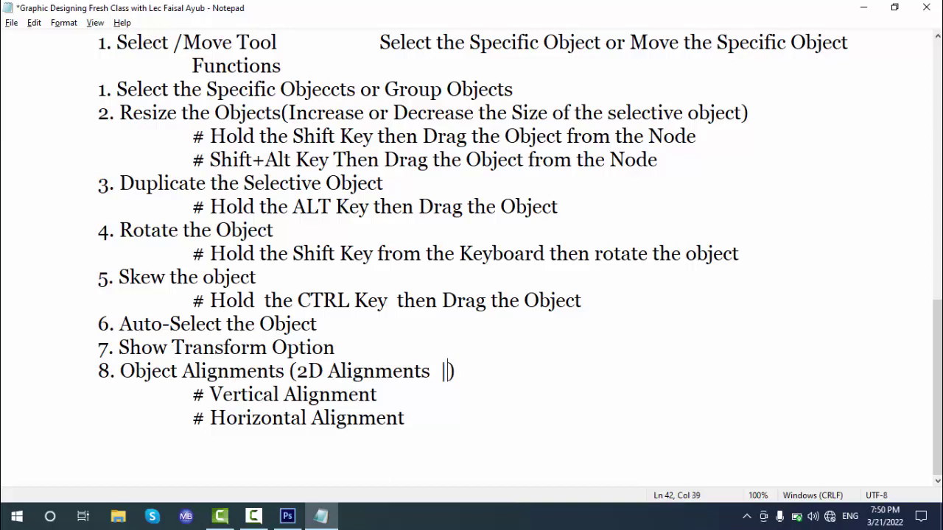